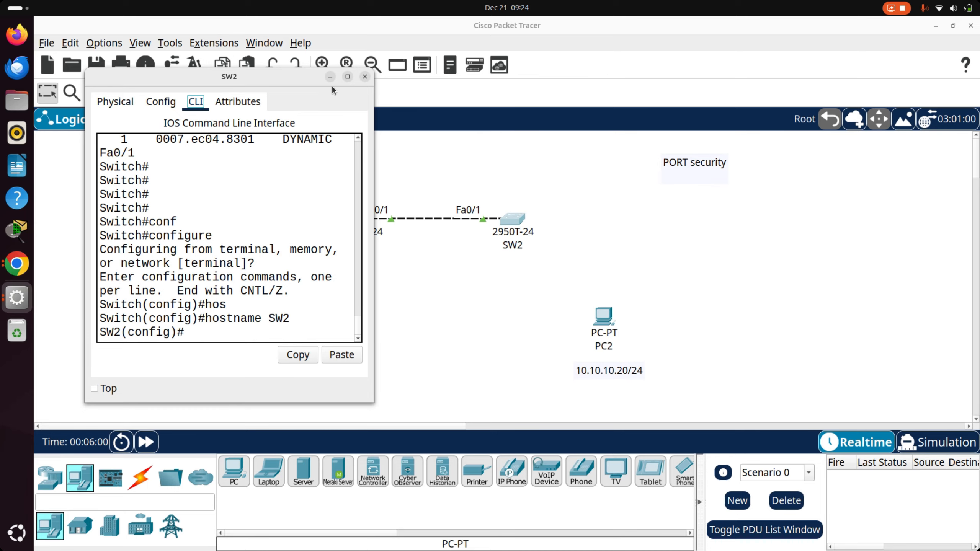
- Enlarge SW2's command-line window and leave configuration mode with the end command
{"action": "left_click", "coordinate": [347, 77]}
{"action": "key", "text": "Return"}
{"action": "key", "text": "Return"}
{"action": "key", "text": "Return"}
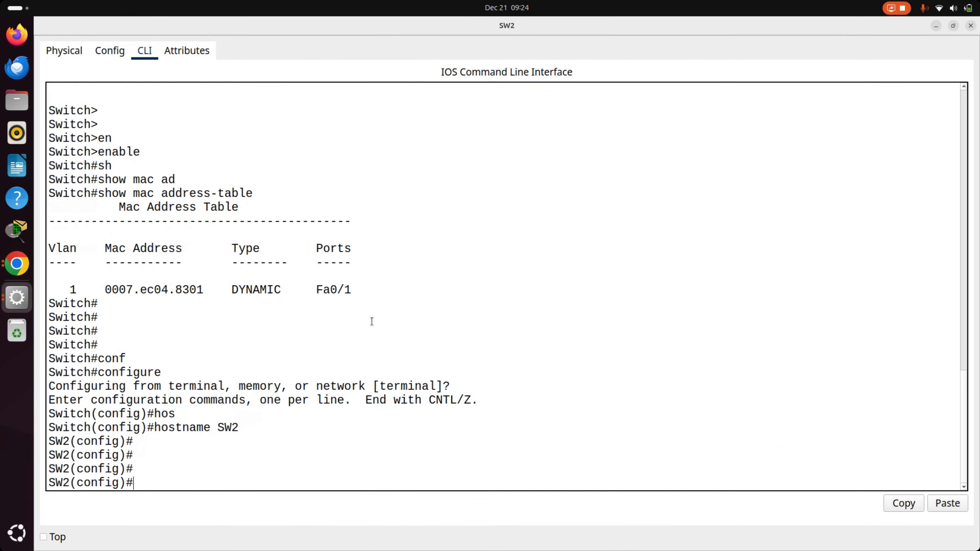
{"action": "type", "text": "end"}
{"action": "key", "text": "Return"}
{"action": "key", "text": "Return"}
{"action": "key", "text": "Return"}
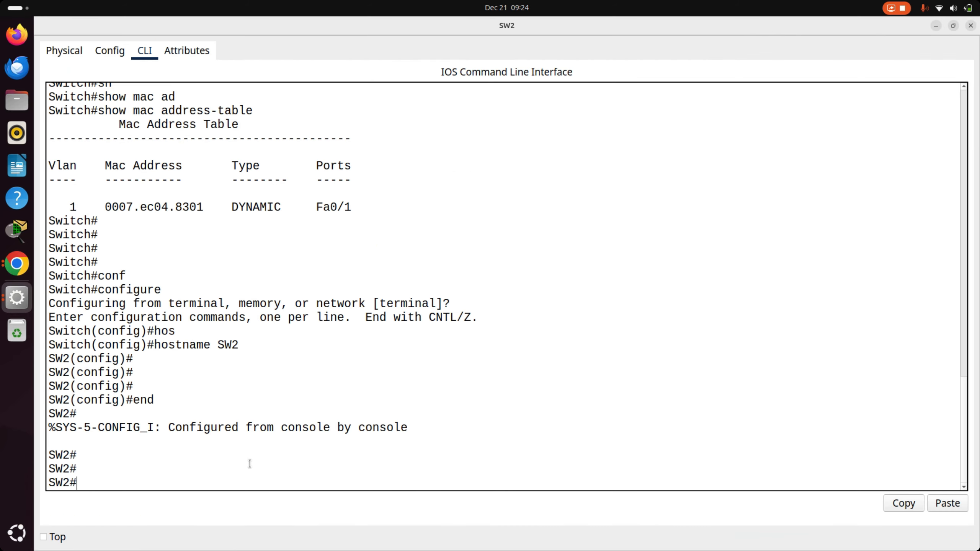
- Run show mac address-table on SW2 and highlight the MAC address learned on Fa0/1
{"action": "type", "text": "sh"}
{"action": "key", "text": "Tab"}
{"action": "type", "text": "mac ad"}
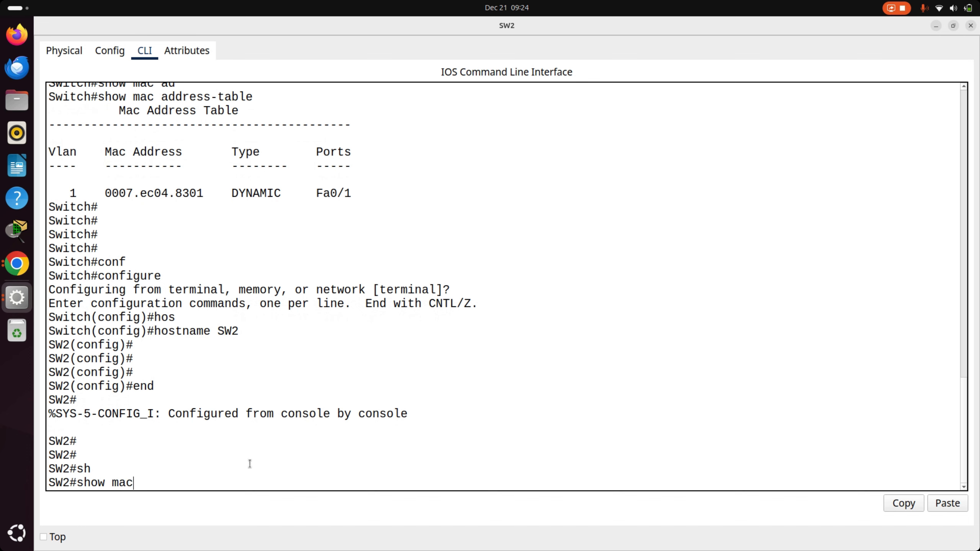
{"action": "key", "text": "Tab"}
{"action": "key", "text": "Return"}
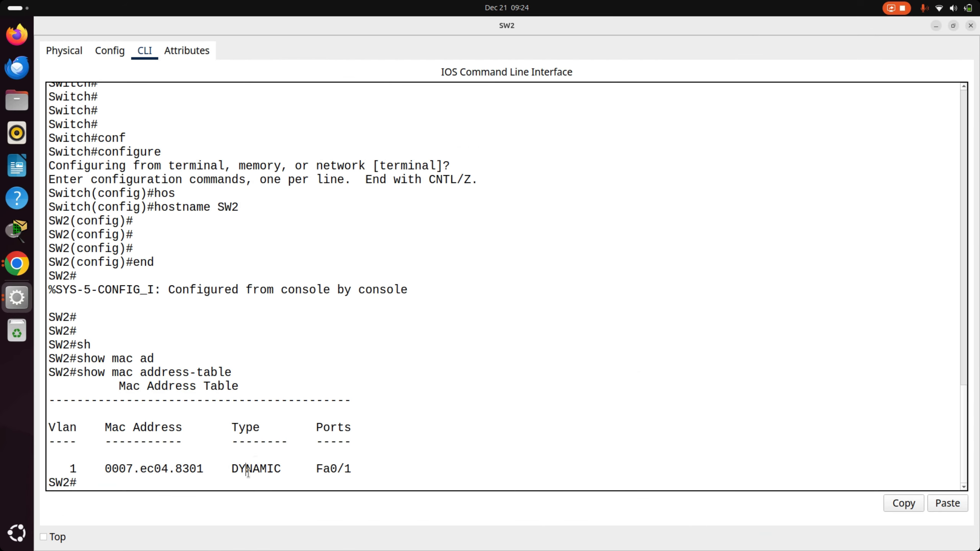
{"action": "triple_click", "coordinate": [248, 471]}
{"action": "left_click", "coordinate": [199, 468]}
{"action": "left_click_drag", "start_coordinate": [210, 468], "coordinate": [111, 469]}
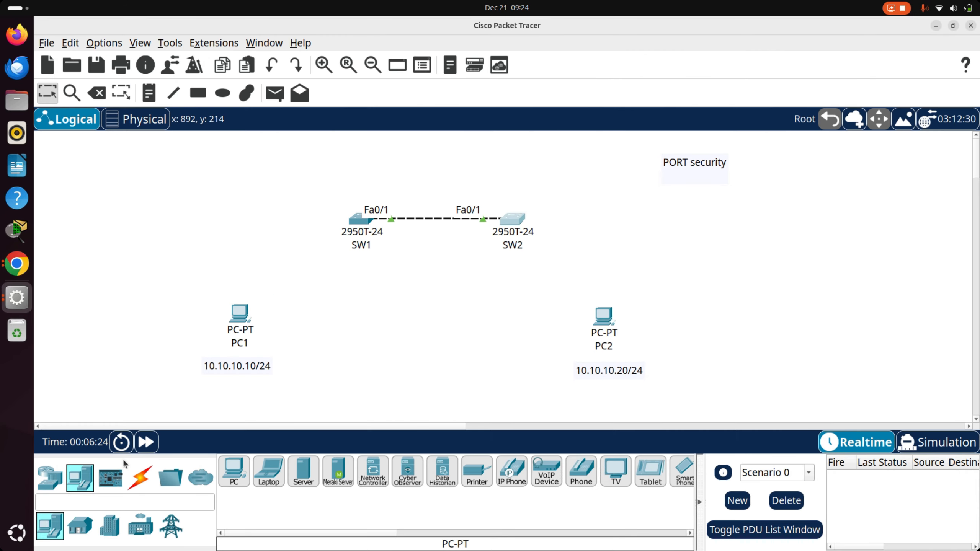
- Return to the topology, move SW1 slightly farther from SW2, and open SW1's command line enlarged
{"action": "key", "text": "alt+Tab"}
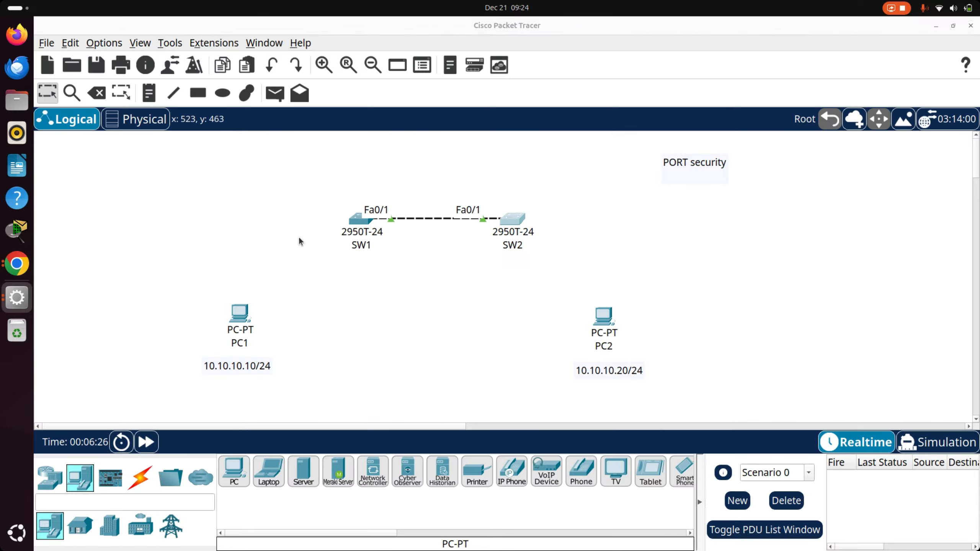
{"action": "left_click_drag", "start_coordinate": [352, 223], "coordinate": [311, 225]}
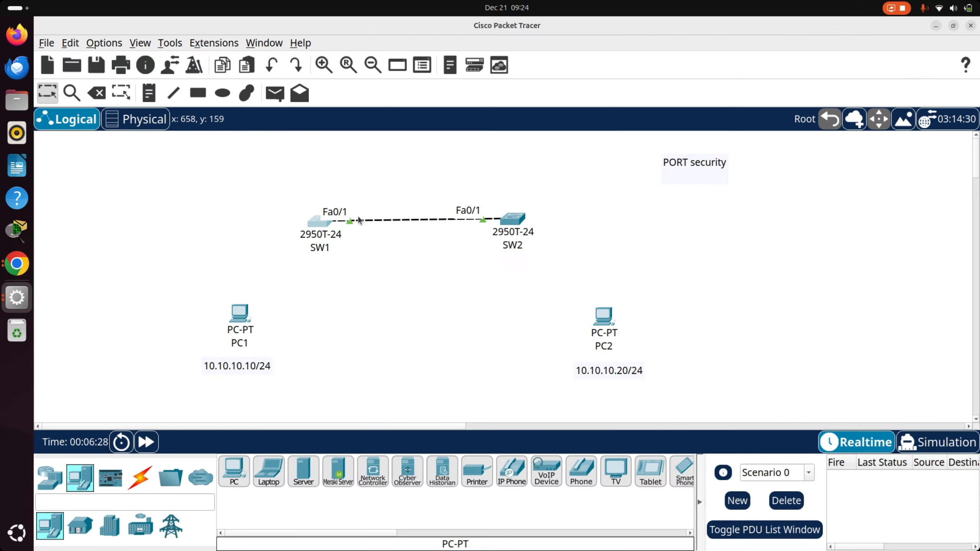
{"action": "left_click", "coordinate": [314, 224]}
{"action": "left_click", "coordinate": [347, 77]}
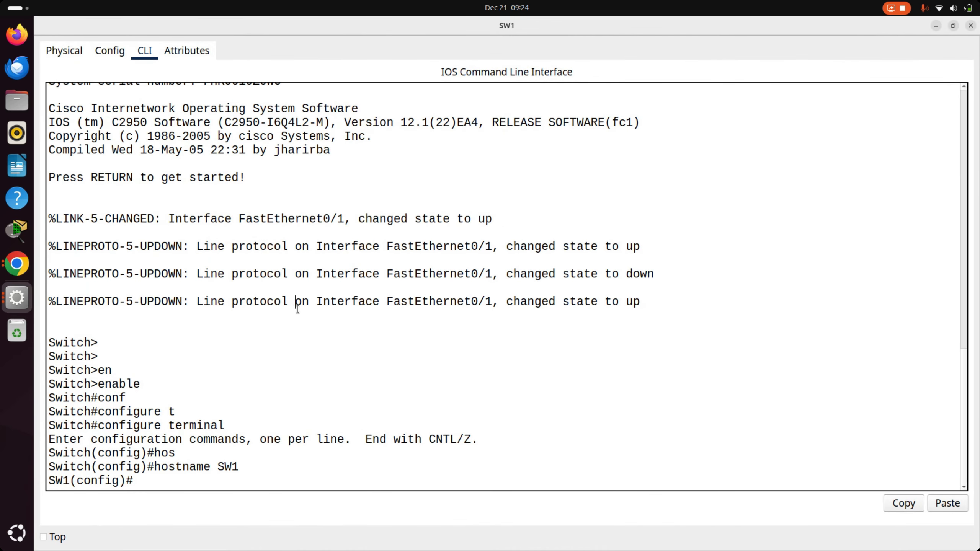
- Leave configuration mode on SW1 with the end command
{"action": "type", "text": "end"}
{"action": "key", "text": "Return"}
{"action": "key", "text": "Return"}
{"action": "key", "text": "Return"}
- Display the details of SW1's FastEthernet port with show interfaces fastEthernet 0/1
{"action": "type", "text": "s"}
{"action": "key", "text": "Tab"}
{"action": "type", "text": "h"}
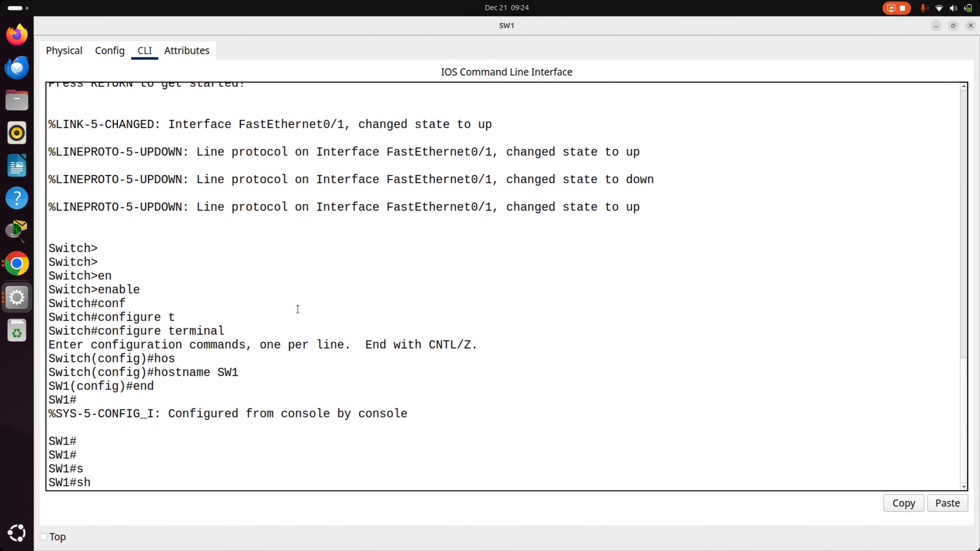
{"action": "type", "text": "o"}
{"action": "key", "text": "Tab"}
{"action": "type", "text": "ma"}
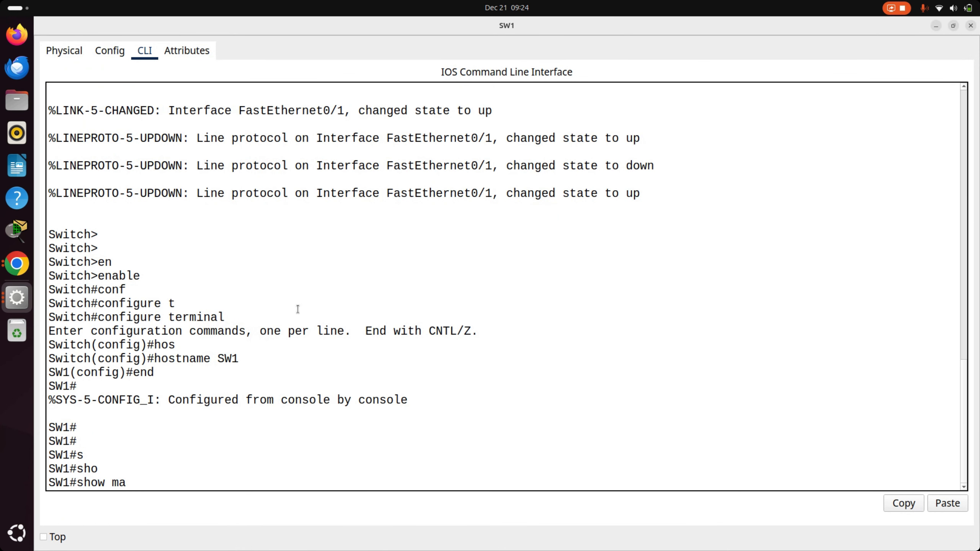
{"action": "type", "text": "cin"}
{"action": "key", "text": "Tab"}
{"action": "type", "text": "tf"}
{"action": "key", "text": "Tab"}
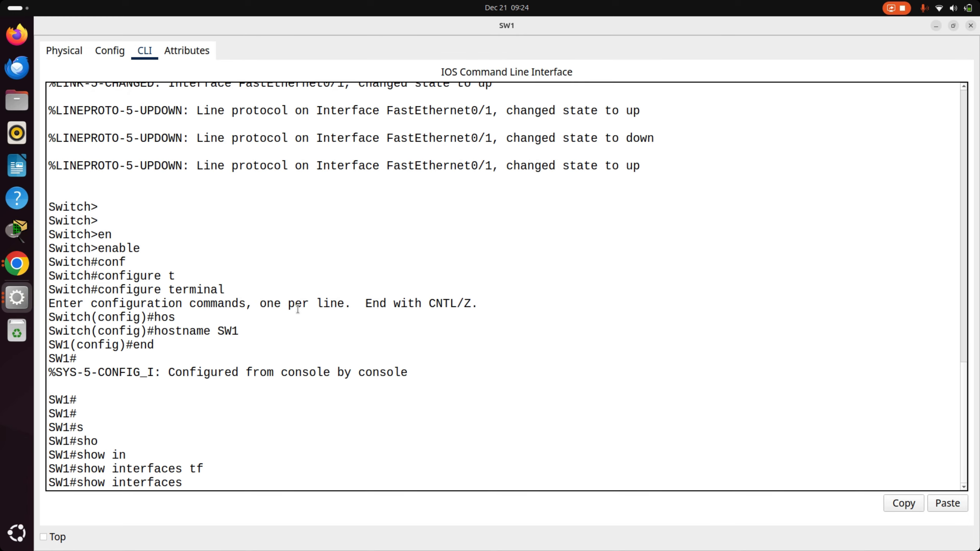
{"action": "type", "text": "f"}
{"action": "key", "text": "Tab"}
{"action": "type", "text": "0"}
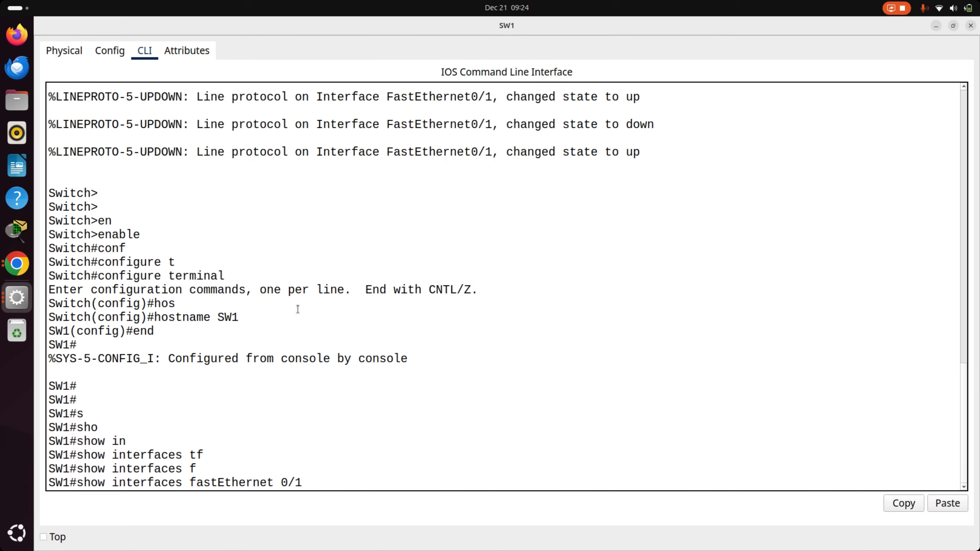
{"action": "type", "text": "/1 sw"}
{"action": "key", "text": "Tab"}
{"action": "key", "text": "BackSpace"}
{"action": "key", "text": "BackSpace"}
{"action": "key", "text": "BackSpace"}
{"action": "key", "text": "BackSpace"}
{"action": "key", "text": "BackSpace"}
{"action": "key", "text": "BackSpace"}
{"action": "key", "text": "BackSpace"}
{"action": "key", "text": "BackSpace"}
{"action": "key", "text": "BackSpace"}
{"action": "key", "text": "BackSpace"}
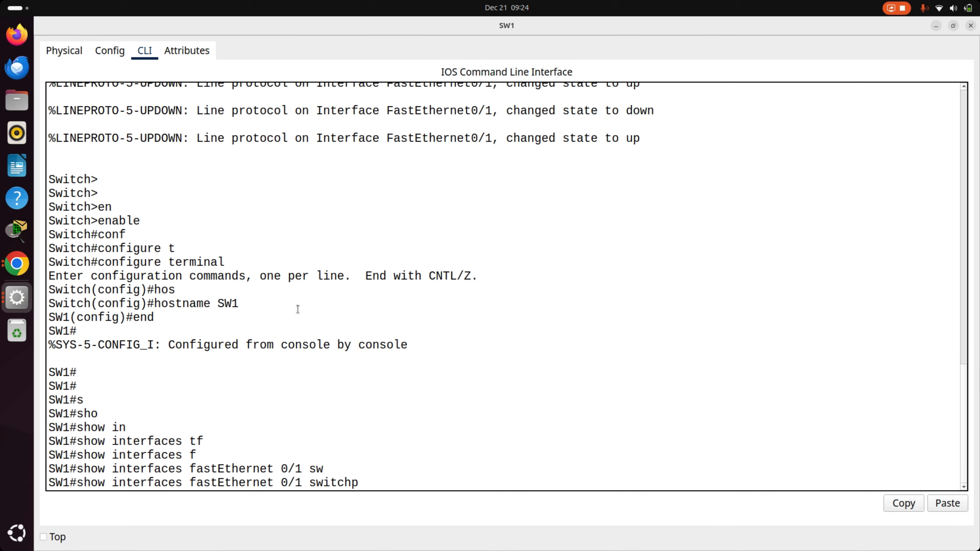
{"action": "key", "text": "Return"}
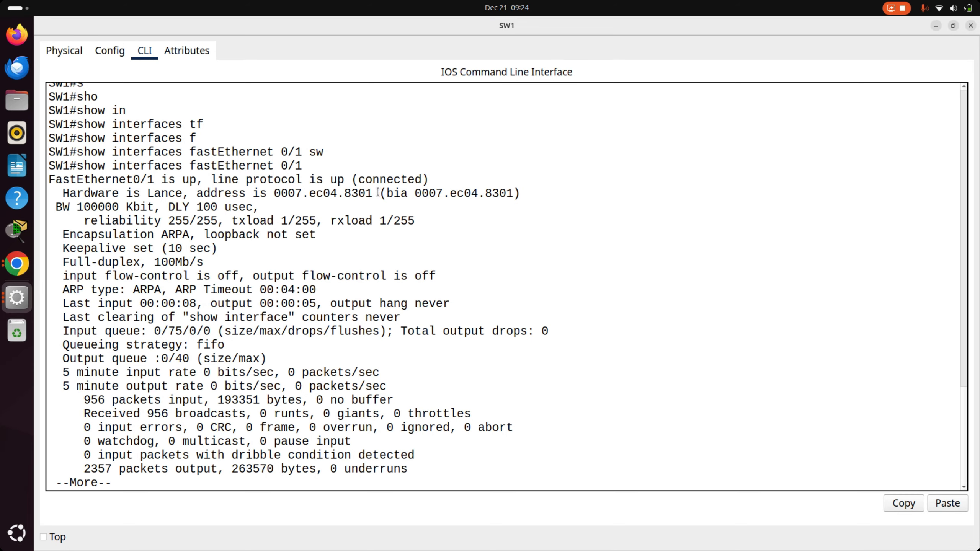
- Compare the hardware address of SW1's Fa0/1 with the entry in SW2's MAC address table, and close SW2's window
{"action": "left_click_drag", "start_coordinate": [378, 191], "coordinate": [268, 192]}
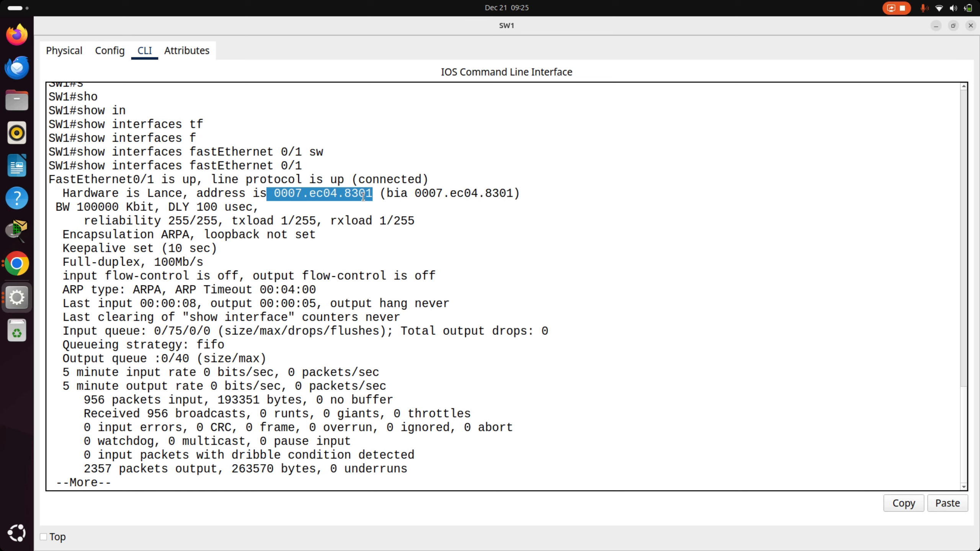
{"action": "key", "text": "alt+Tab"}
{"action": "key", "text": "alt+Tab"}
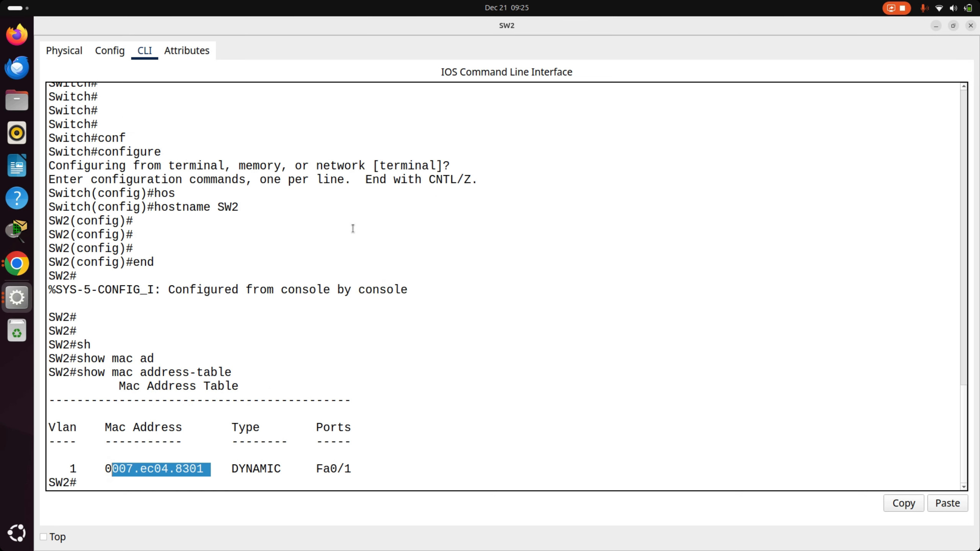
{"action": "left_click_drag", "start_coordinate": [134, 468], "coordinate": [96, 471]}
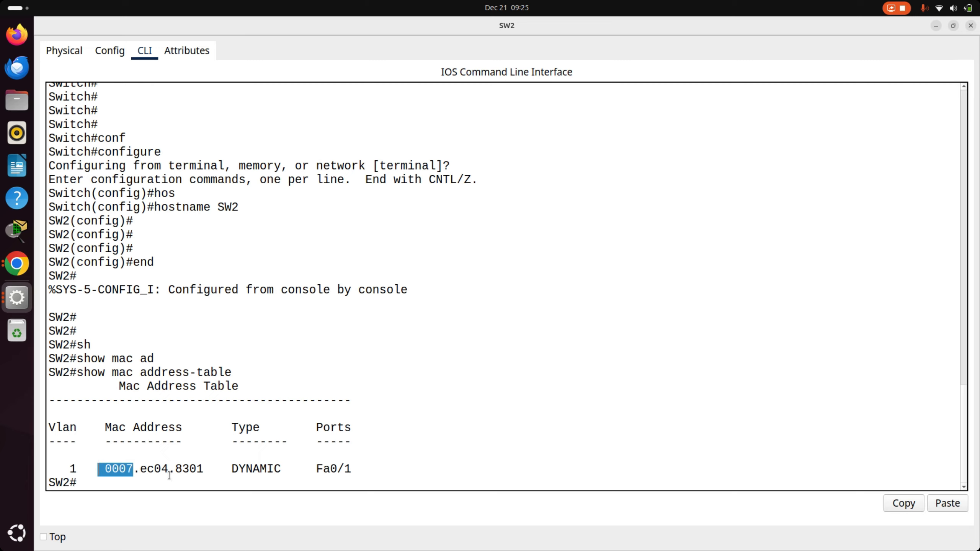
{"action": "key", "text": "alt+Tab"}
{"action": "key", "text": "alt+Tab"}
{"action": "key", "text": "alt+Tab"}
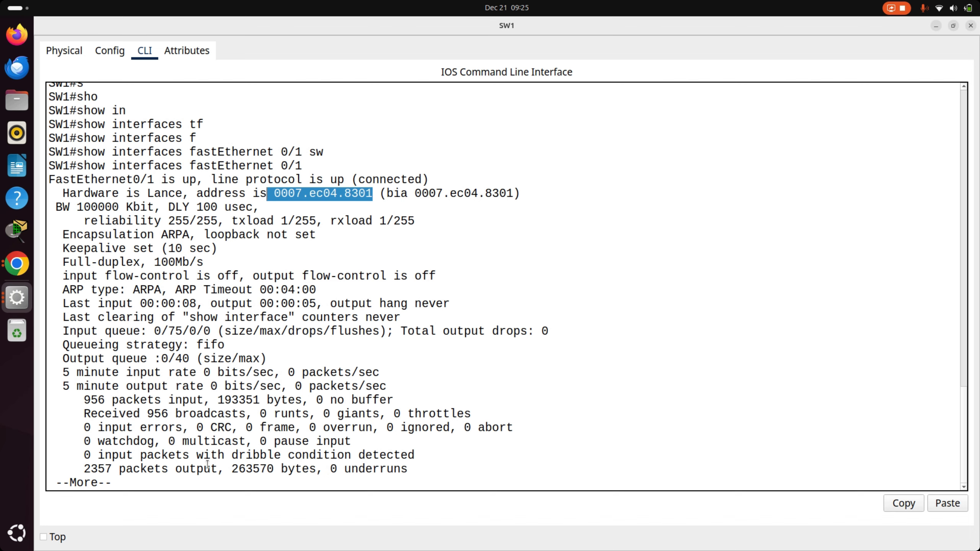
{"action": "key", "text": "alt+Tab"}
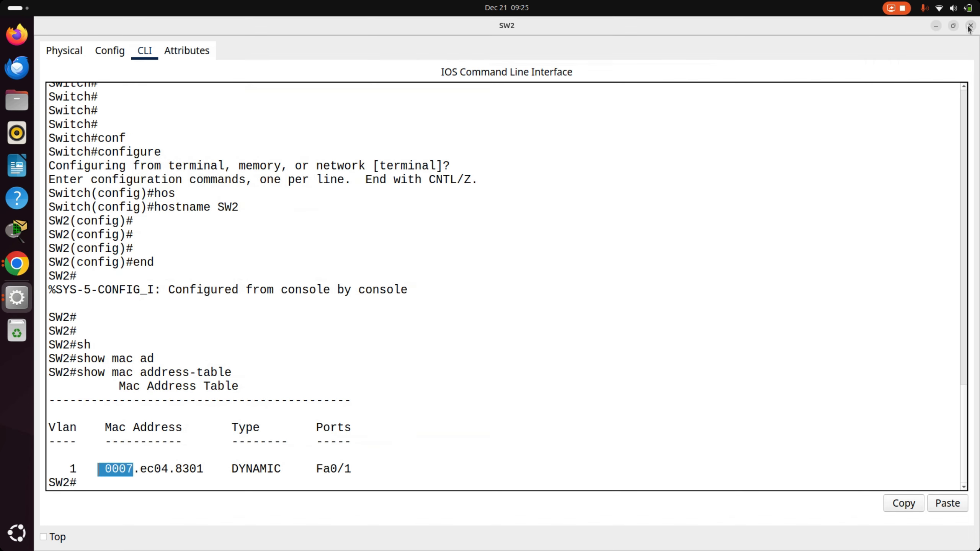
{"action": "left_click", "coordinate": [970, 25]}
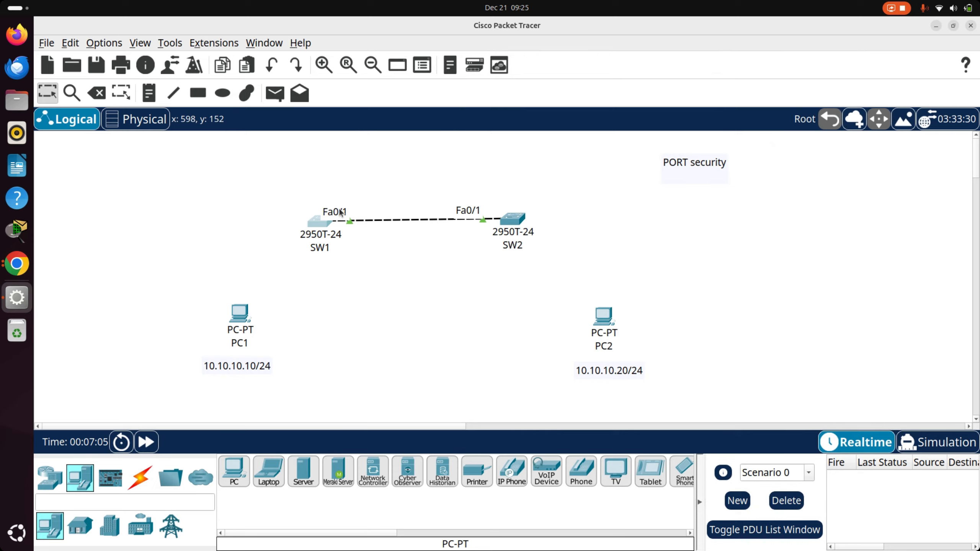
- Reopen SW1's command line, exit the paged interface output, and run show mac address-table
{"action": "left_click", "coordinate": [324, 224]}
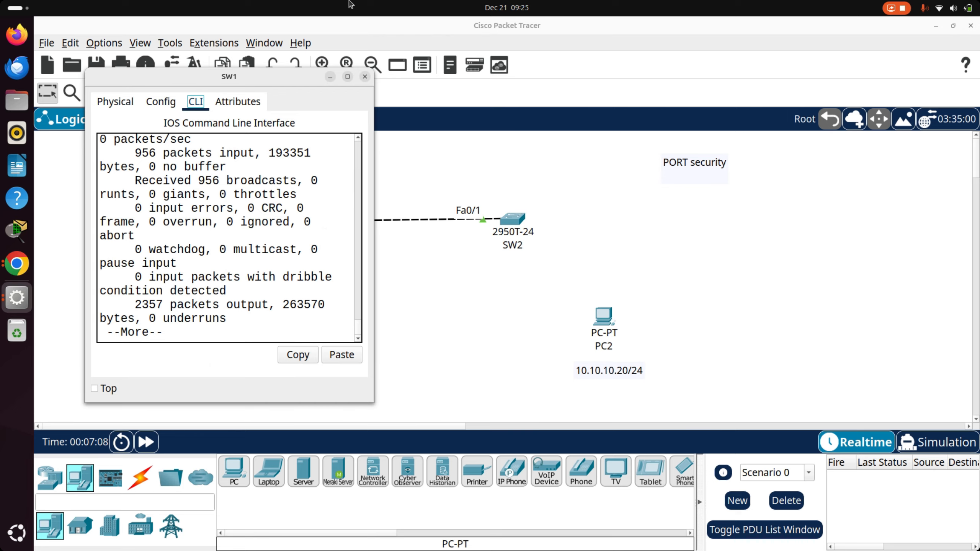
{"action": "left_click", "coordinate": [348, 77]}
{"action": "key", "text": "Return"}
{"action": "key", "text": "Return"}
{"action": "key", "text": "Return"}
{"action": "key", "text": "Return"}
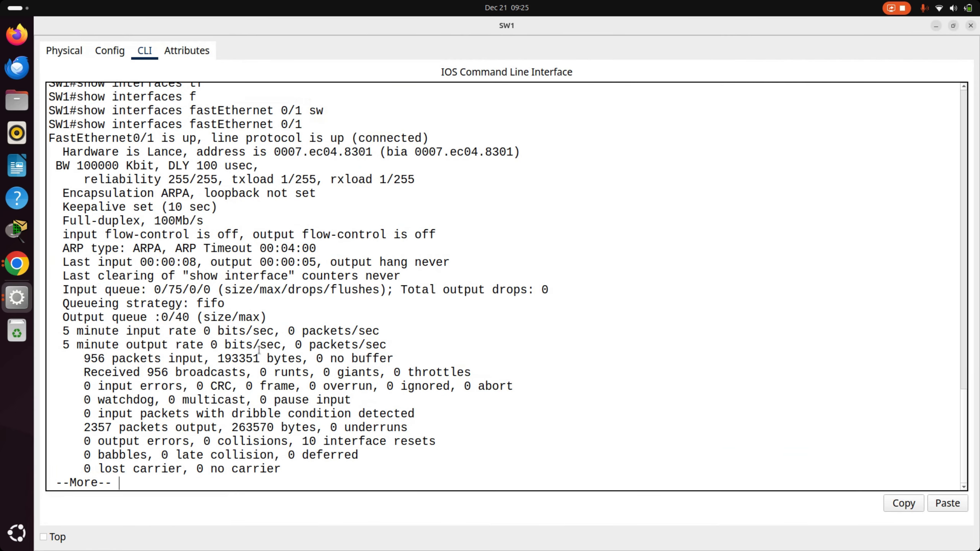
{"action": "type", "text": "sh"}
{"action": "key", "text": "Tab"}
{"action": "type", "text": "mac ad"}
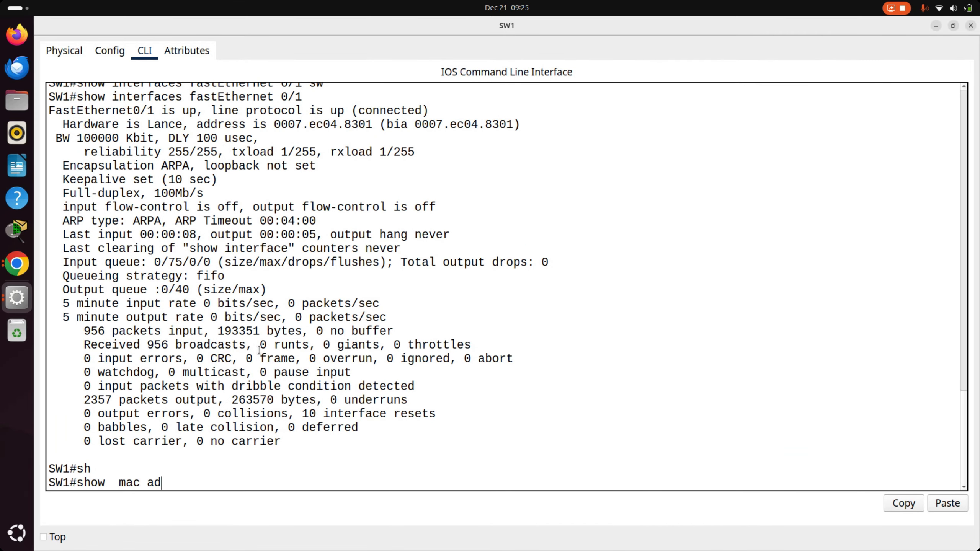
{"action": "key", "text": "Tab"}
{"action": "key", "text": "Return"}
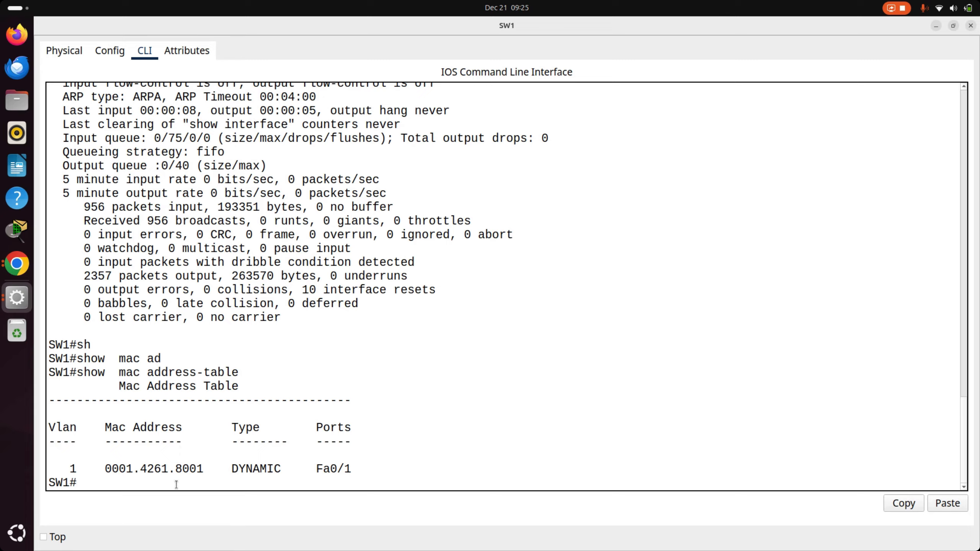
- Go back to the topology, open SW2's command line, and run show interfaces fastEthernet 0/1
{"action": "key", "text": "alt+F4"}
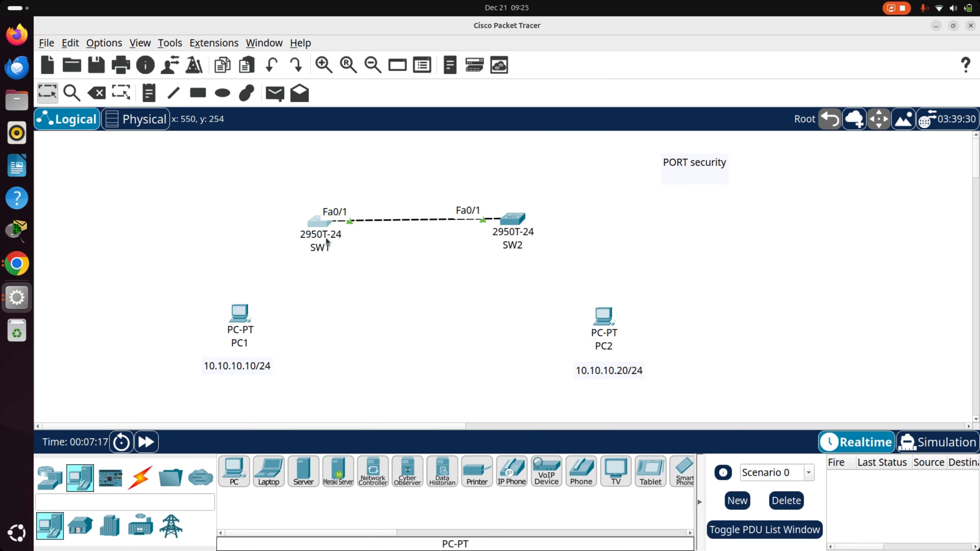
{"action": "left_click", "coordinate": [511, 218]}
{"action": "left_click", "coordinate": [347, 77]}
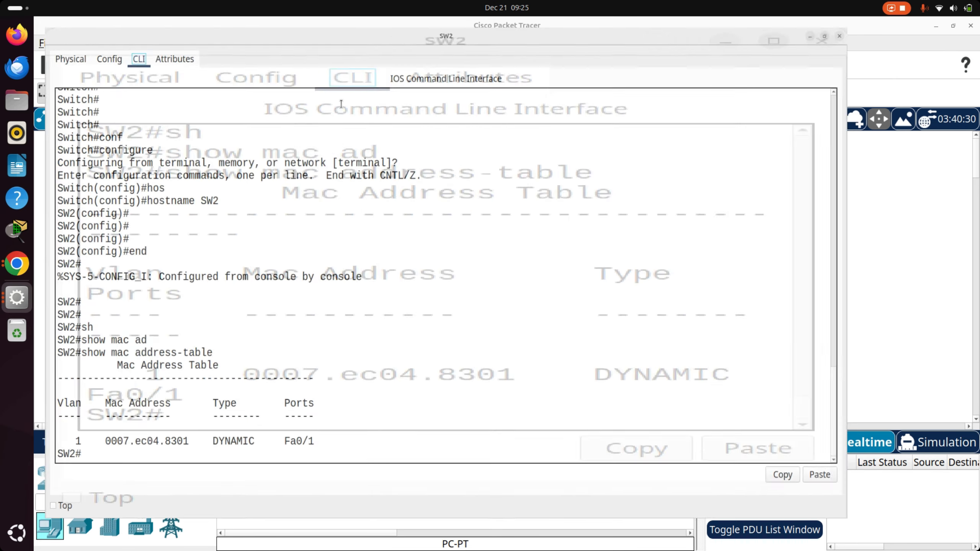
{"action": "key", "text": "Return"}
{"action": "key", "text": "Return"}
{"action": "key", "text": "Return"}
{"action": "type", "text": "sh"}
{"action": "key", "text": "Tab"}
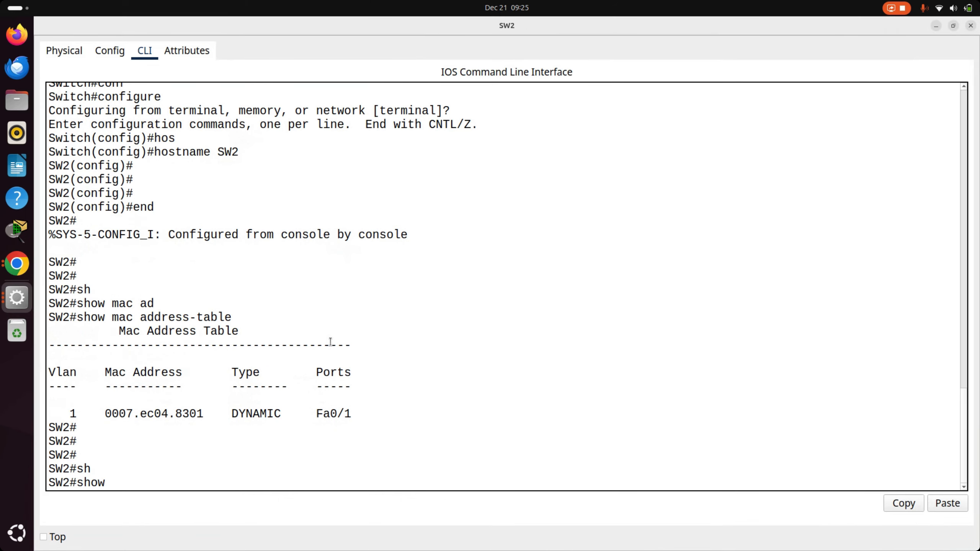
{"action": "type", "text": "in"}
{"action": "key", "text": "Tab"}
{"action": "type", "text": "t"}
{"action": "key", "text": "Tab"}
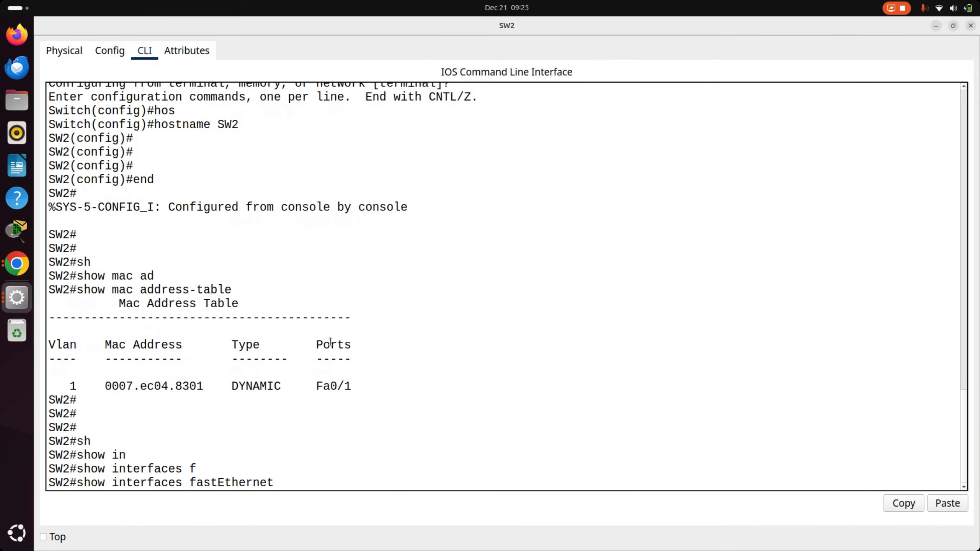
{"action": "type", "text": "0/1"}
{"action": "key", "text": "Return"}
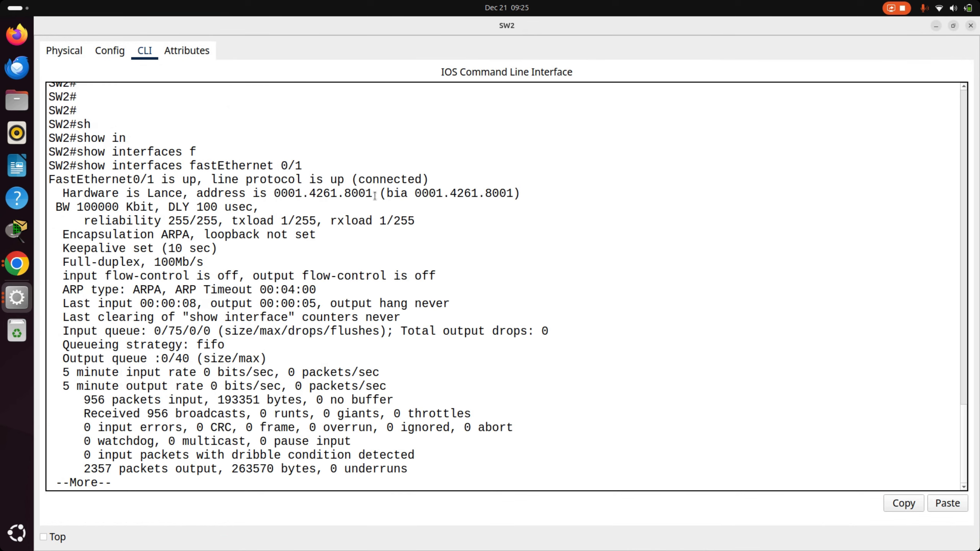
- Compare the hardware address of SW2's Fa0/1 with the entry in SW1's MAC address table, and return to the topology
{"action": "left_click_drag", "start_coordinate": [373, 195], "coordinate": [274, 199]}
{"action": "key", "text": "alt+Tab"}
{"action": "key", "text": "alt+Tab"}
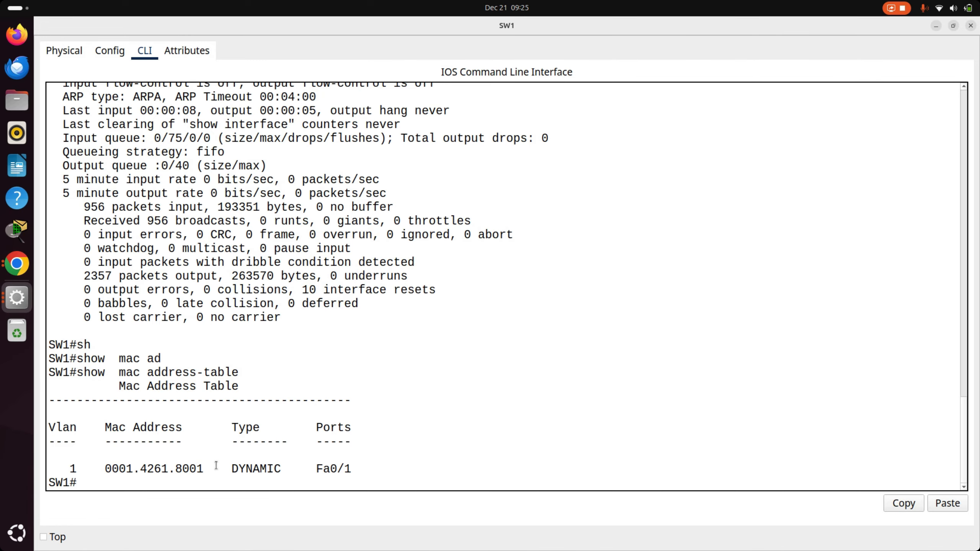
{"action": "left_click_drag", "start_coordinate": [216, 465], "coordinate": [117, 462]}
{"action": "left_click", "coordinate": [148, 477]}
{"action": "double_click", "coordinate": [160, 468]}
{"action": "key", "text": "alt+Tab"}
{"action": "key", "text": "alt+Tab"}
{"action": "key", "text": "alt+Tab"}
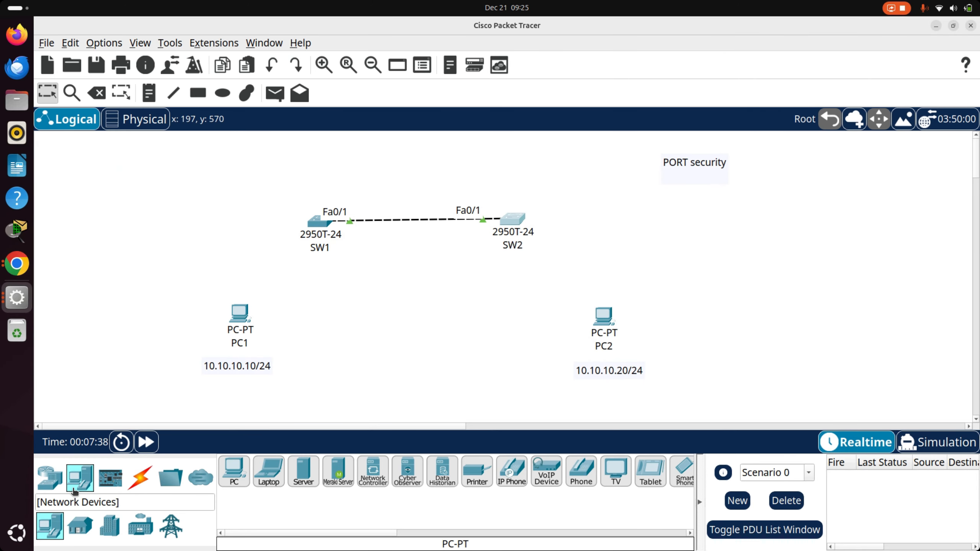
- Connect PC1 to SW1 with an automatically chosen cable type
{"action": "left_click", "coordinate": [140, 477]}
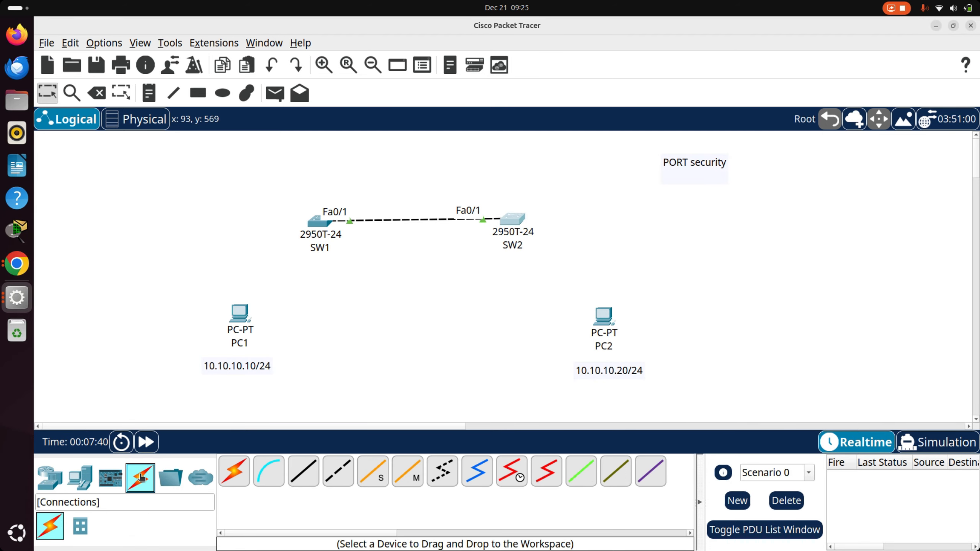
{"action": "left_click", "coordinate": [231, 480]}
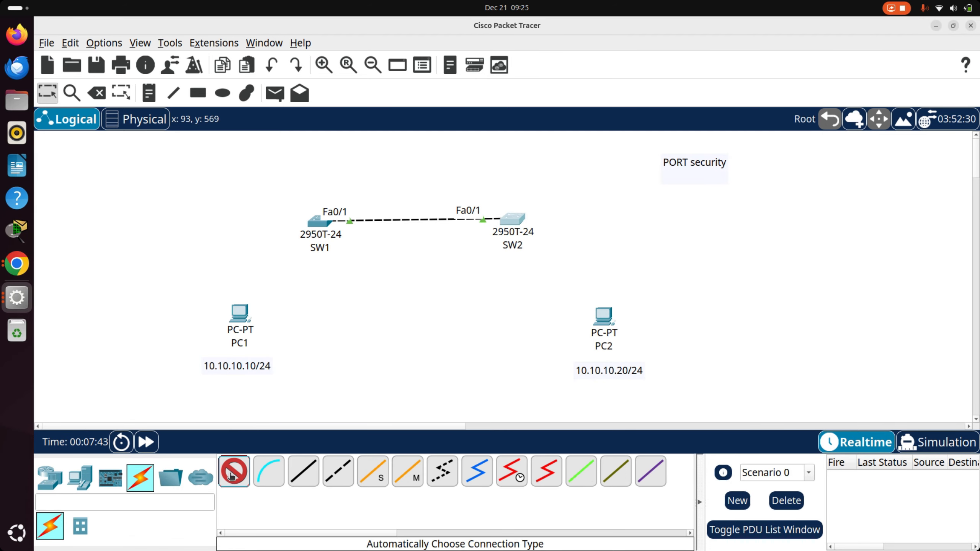
{"action": "left_click", "coordinate": [240, 314]}
{"action": "left_click", "coordinate": [315, 222]}
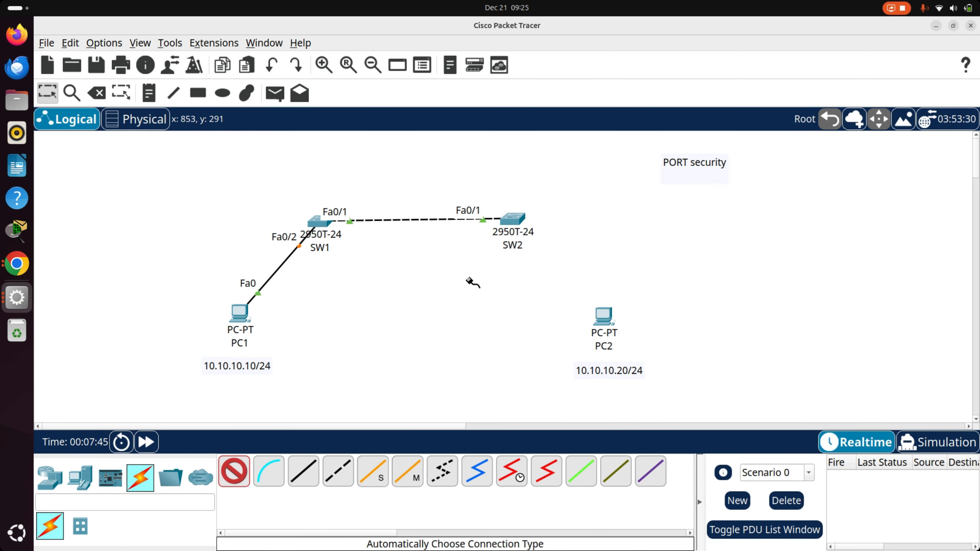
- Connect PC2 to SW2 with an automatically chosen cable type
{"action": "left_click", "coordinate": [602, 316]}
{"action": "left_click", "coordinate": [501, 225]}
{"action": "left_click", "coordinate": [513, 217]}
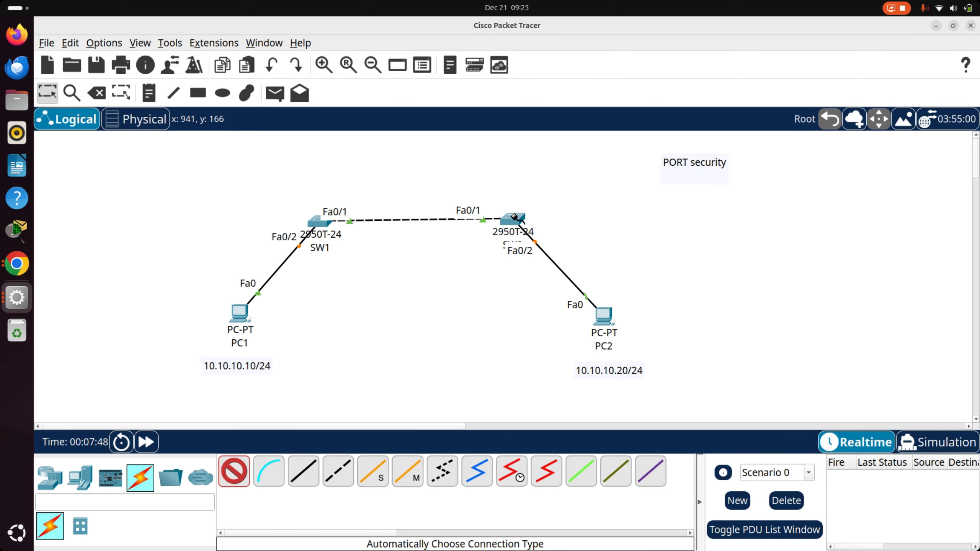
- Leave the cable tool, reopen SW2's command line, and get back to the SW2# prompt
{"action": "key", "text": "Escape"}
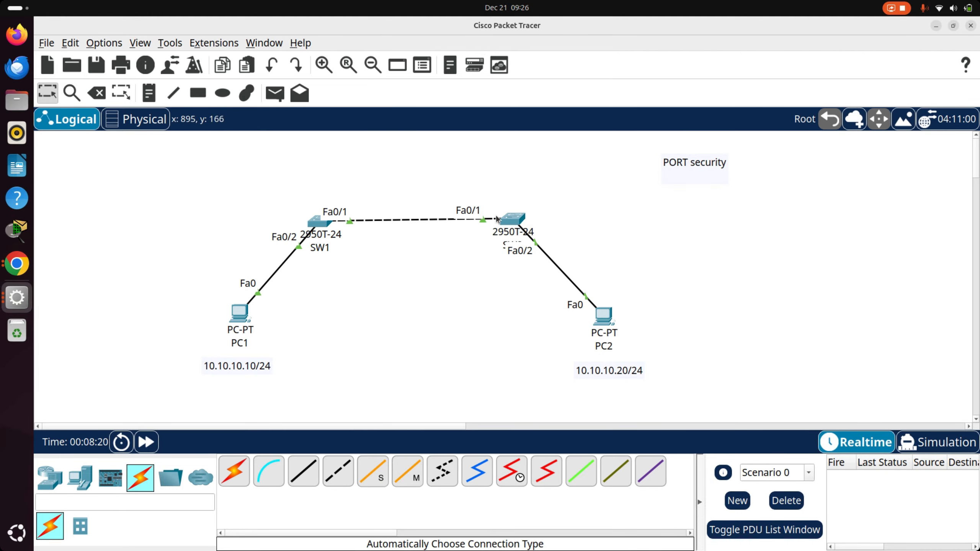
{"action": "left_click", "coordinate": [513, 223]}
{"action": "left_click", "coordinate": [349, 73]}
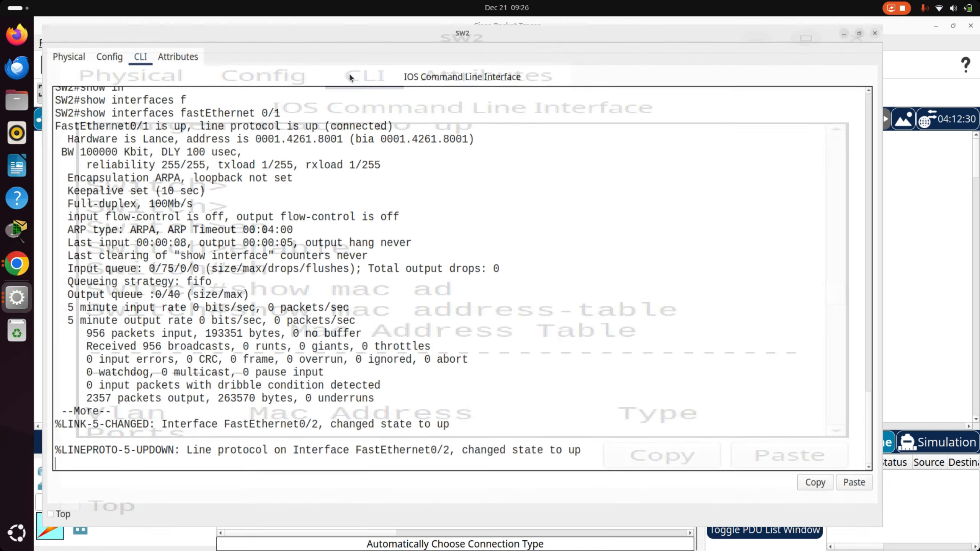
{"action": "key", "text": "Return"}
{"action": "key", "text": "Return"}
{"action": "key", "text": "Return"}
{"action": "key", "text": "Return"}
{"action": "key", "text": "Return"}
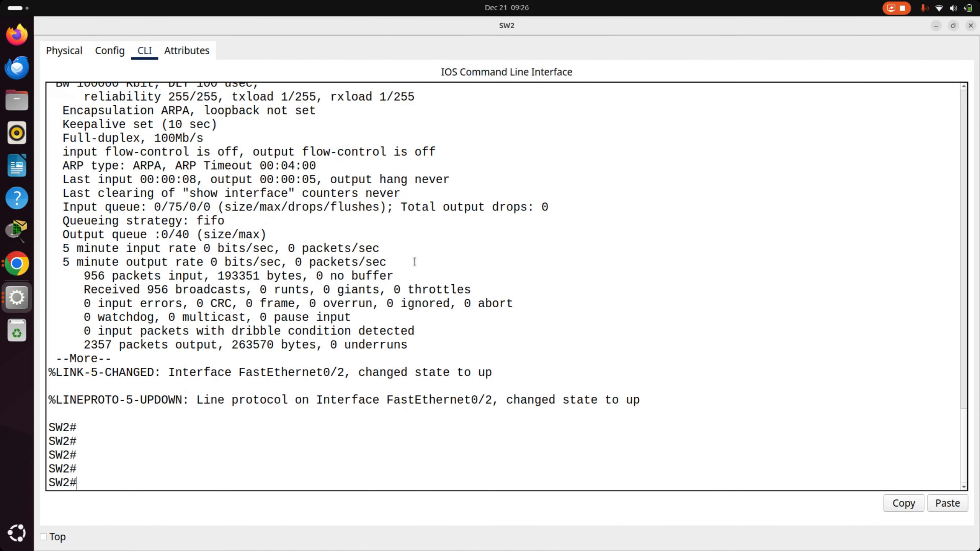
- Run show mac address-table on SW2
{"action": "type", "text": "sh"}
{"action": "key", "text": "Tab"}
{"action": "type", "text": "maca"}
{"action": "key", "text": "Tab"}
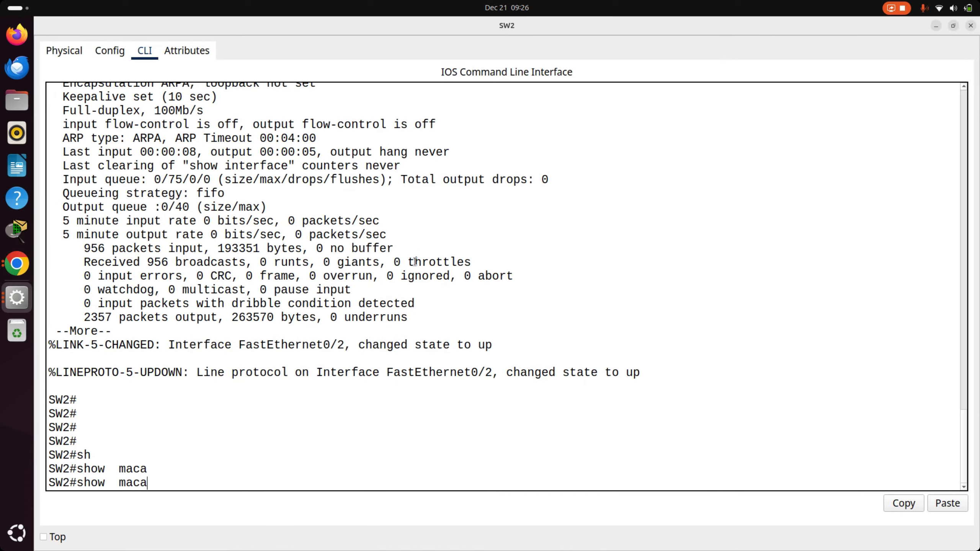
{"action": "type", "text": "ad"}
{"action": "key", "text": "Tab"}
{"action": "key", "text": "Return"}
{"action": "key", "text": "Return"}
{"action": "key", "text": "Return"}
{"action": "key", "text": "Return"}
{"action": "key", "text": "Return"}
{"action": "key", "text": "Return"}
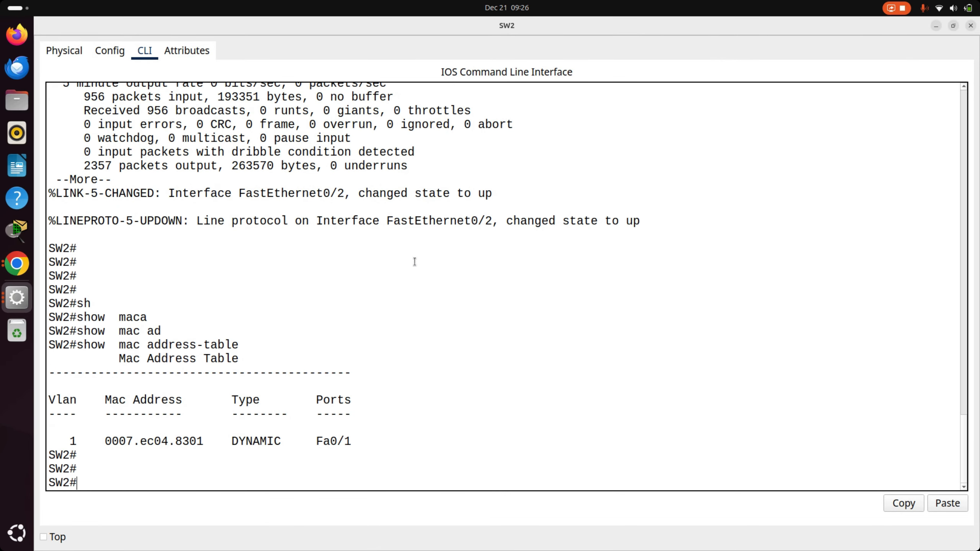
- Return to the topology, open PC1's command prompt, and ping 10.10.10.20
{"action": "key", "text": "alt+Tab"}
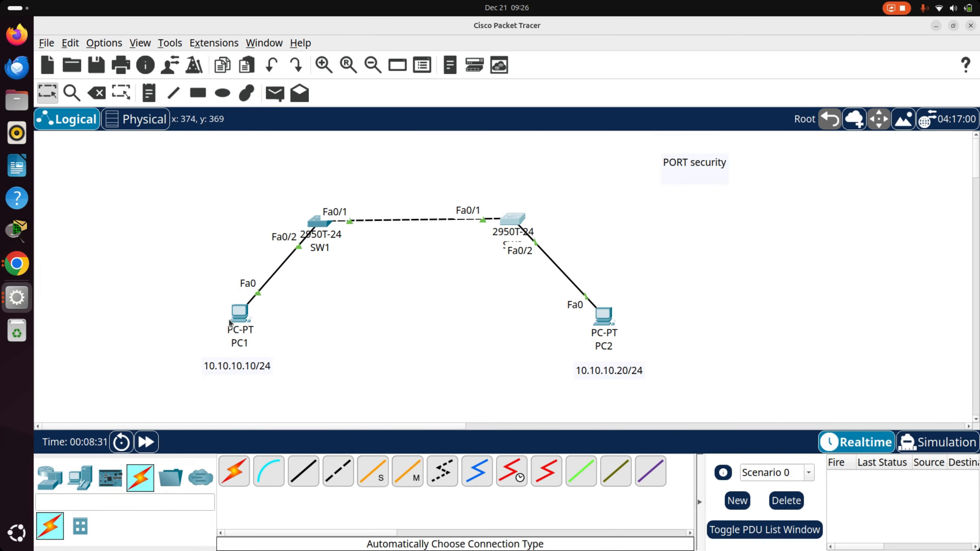
{"action": "left_click", "coordinate": [241, 314]}
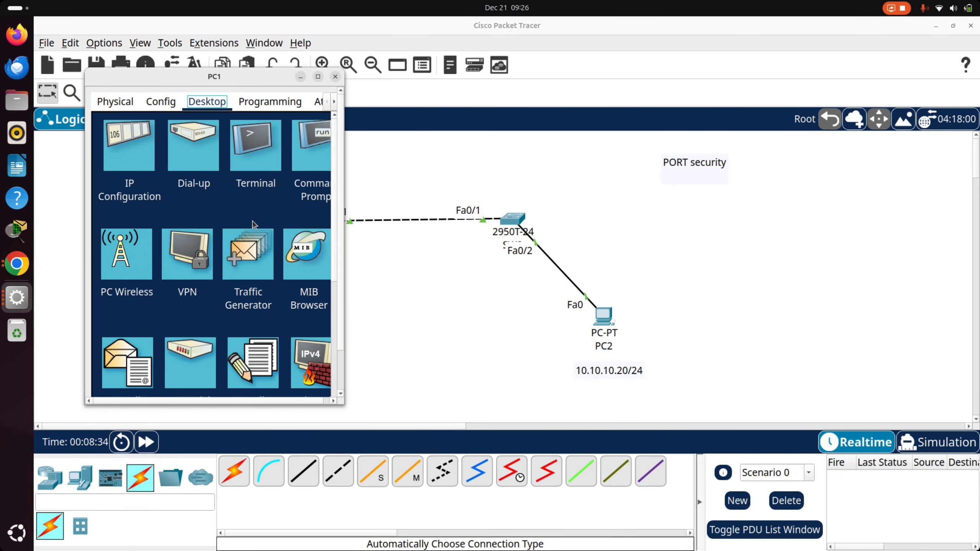
{"action": "left_click", "coordinate": [317, 76]}
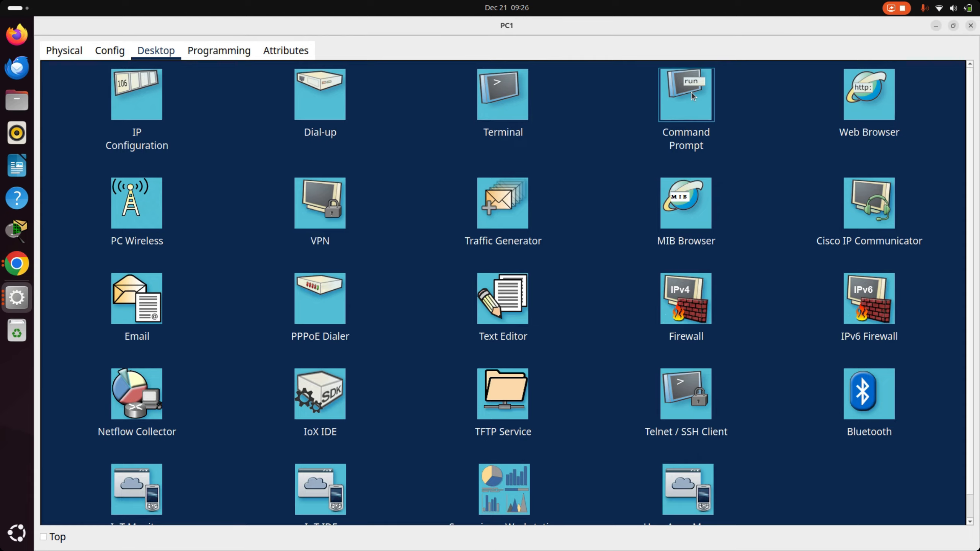
{"action": "left_click", "coordinate": [696, 172]}
{"action": "type", "text": "ping 1"}
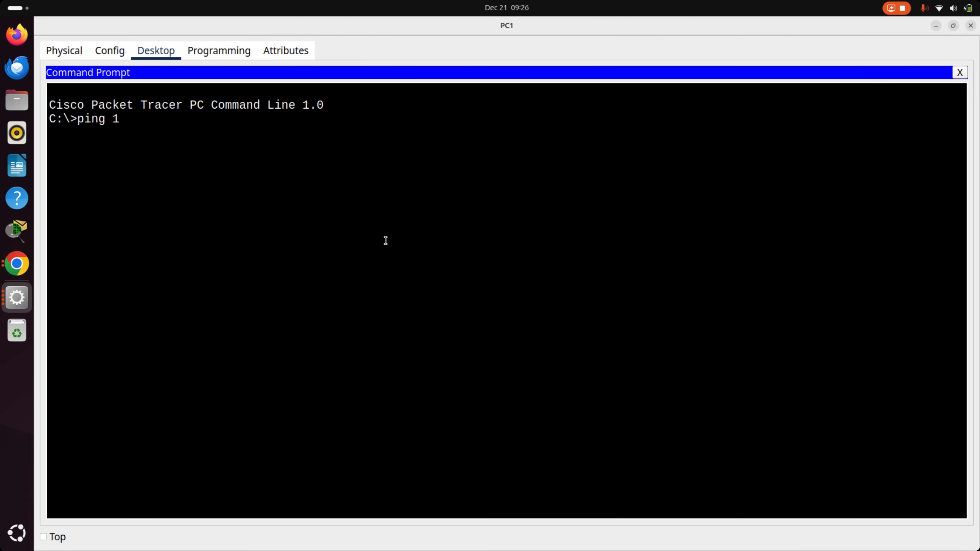
{"action": "type", "text": "0.10.10.20"}
{"action": "key", "text": "Return"}
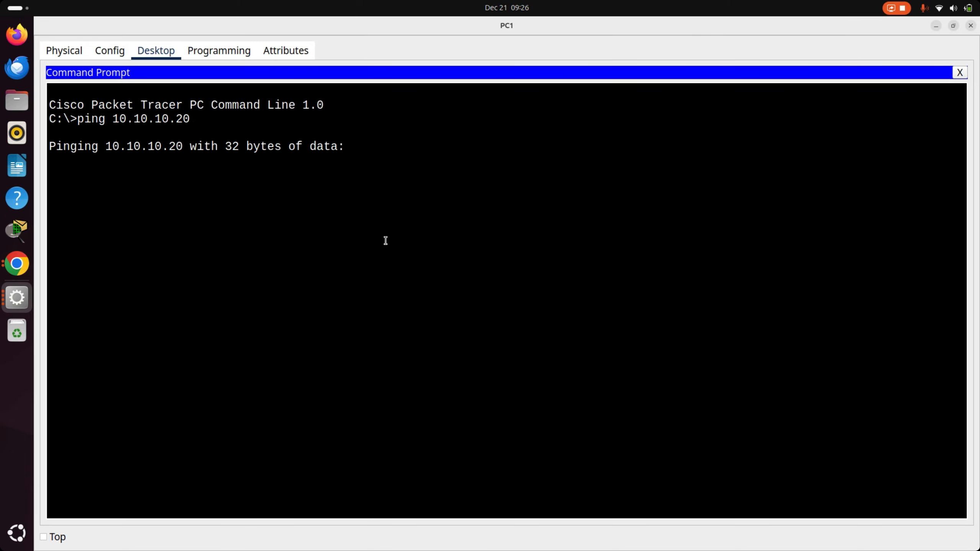
- Go back to SW2's command line and run show mac address-table again after the ping
{"action": "key", "text": "alt+Tab"}
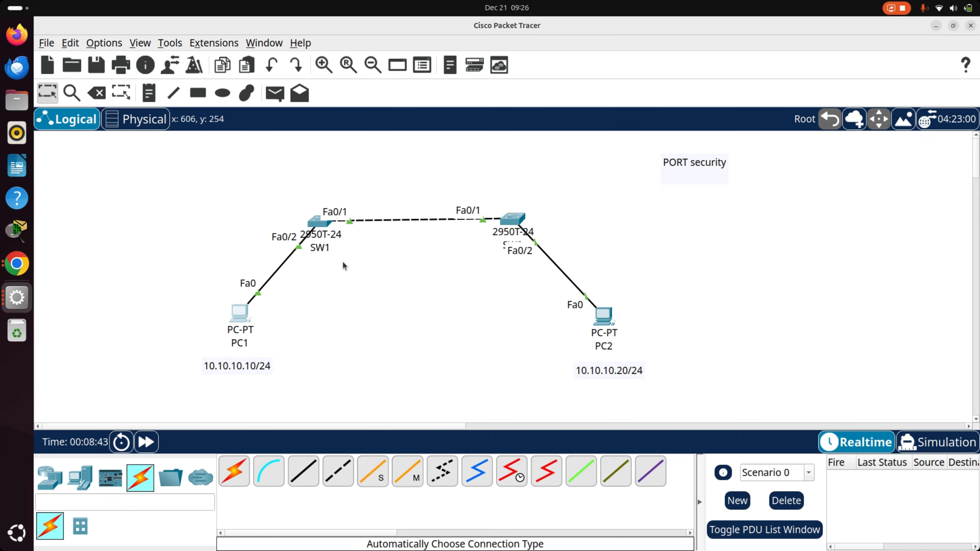
{"action": "key", "text": "alt+Tab"}
{"action": "key", "text": "alt+Tab"}
{"action": "left_click", "coordinate": [493, 211]}
{"action": "left_click", "coordinate": [347, 78]}
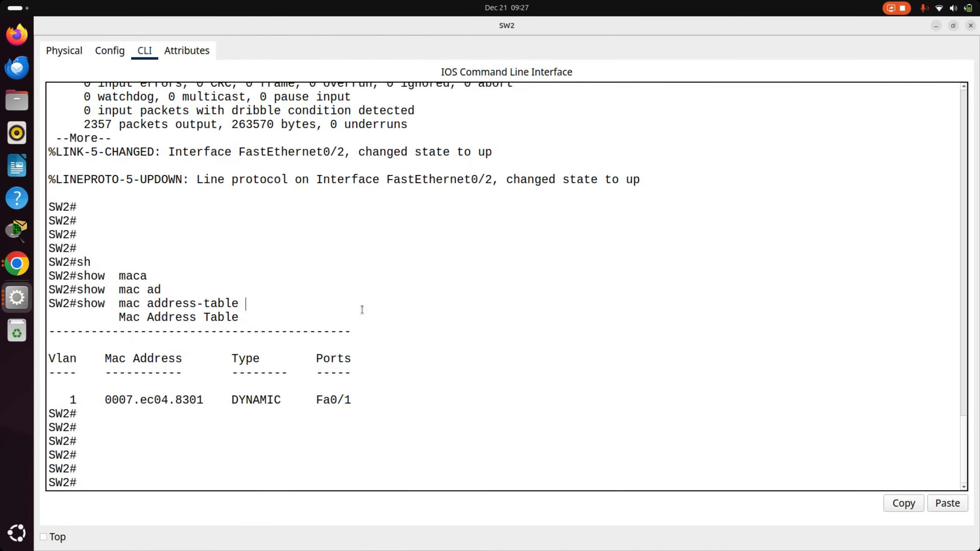
{"action": "key", "text": "Up"}
{"action": "key", "text": "Return"}
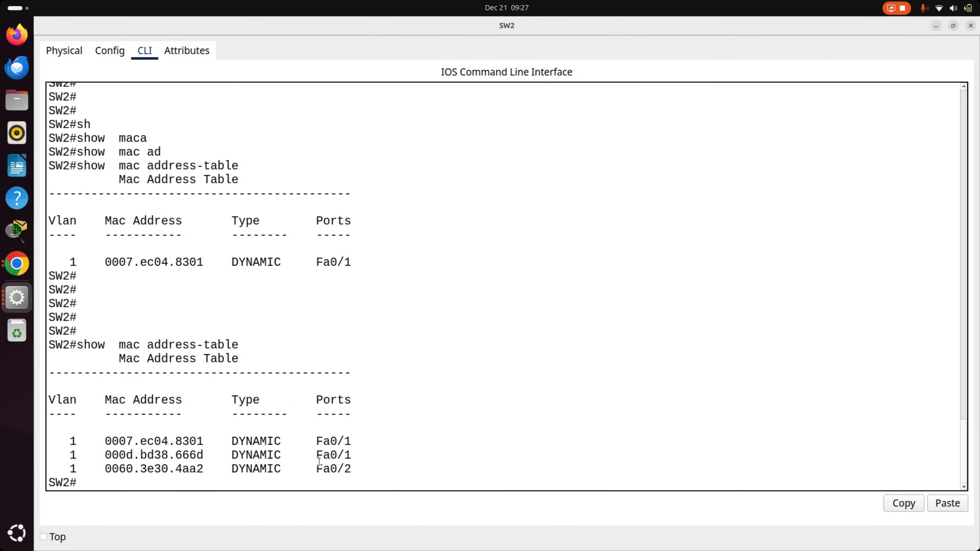
- Examine the entries learned on Fa0/1 in SW2's MAC address table against the link in the topology
{"action": "left_click_drag", "start_coordinate": [352, 457], "coordinate": [22, 432]}
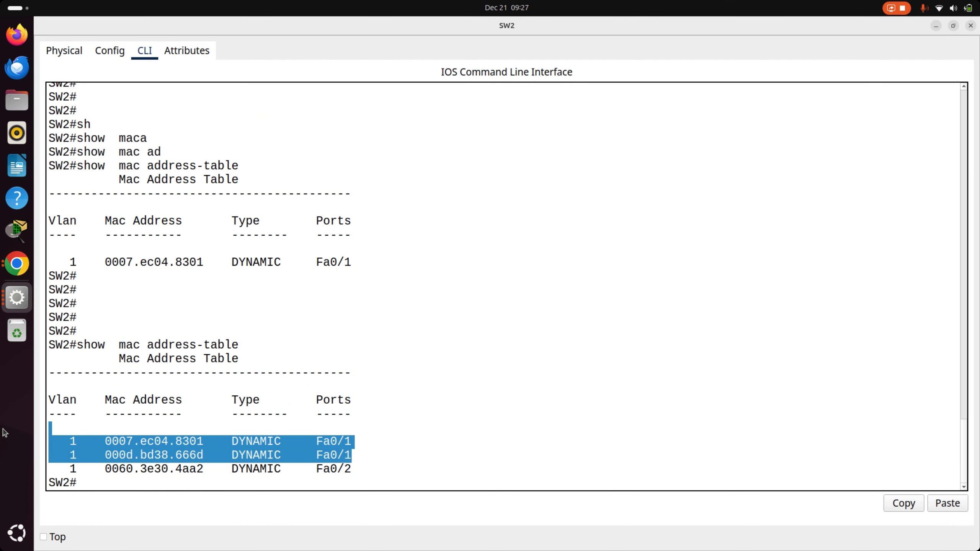
{"action": "key", "text": "alt+Tab"}
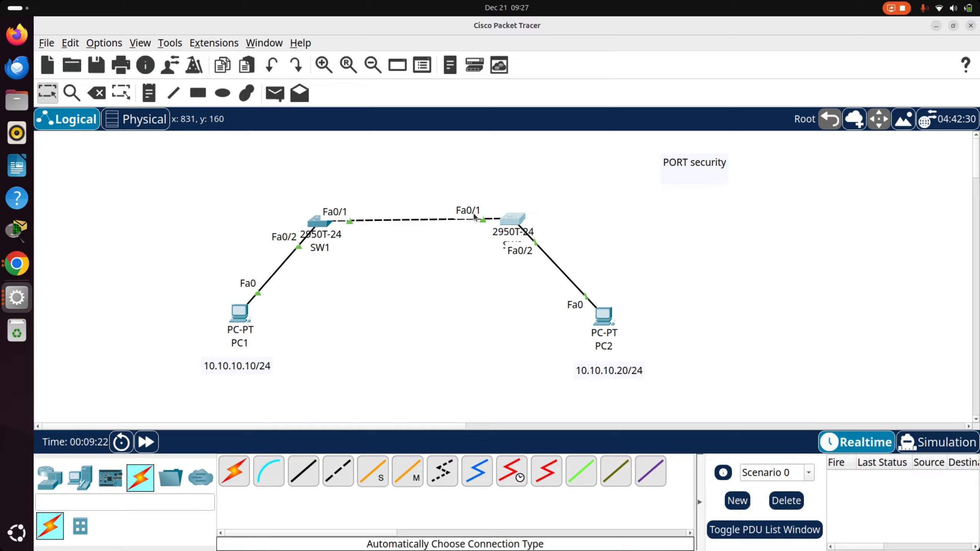
{"action": "left_click", "coordinate": [497, 223]}
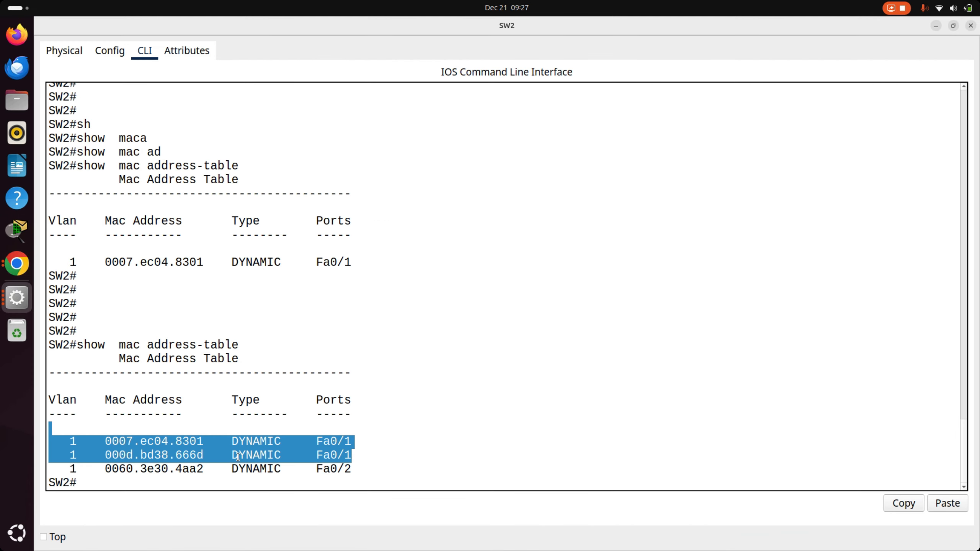
{"action": "double_click", "coordinate": [321, 440]}
{"action": "key", "text": "alt+Tab"}
- Open PC1's FastEthernet0 configuration and highlight its MAC address
{"action": "left_click", "coordinate": [246, 313]}
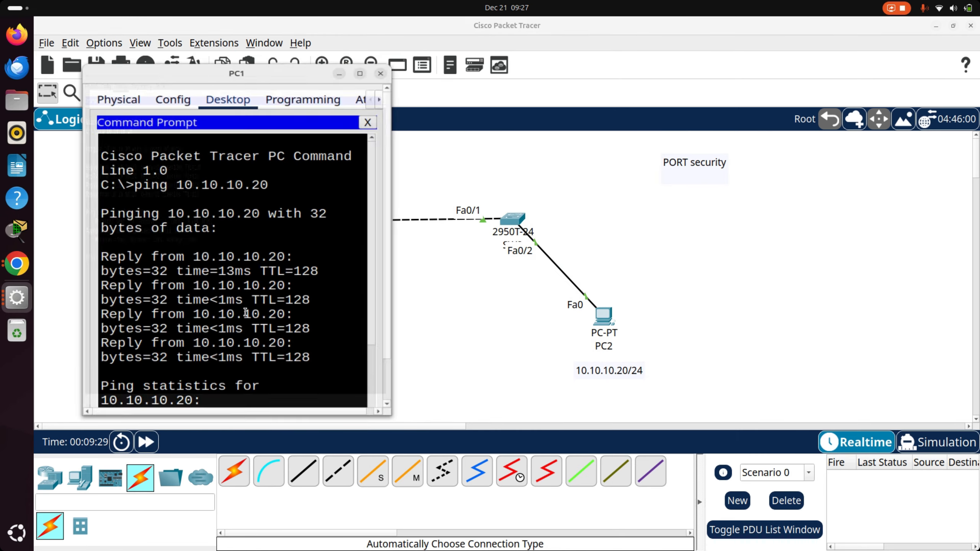
{"action": "left_click", "coordinate": [317, 78]}
{"action": "left_click", "coordinate": [109, 51]}
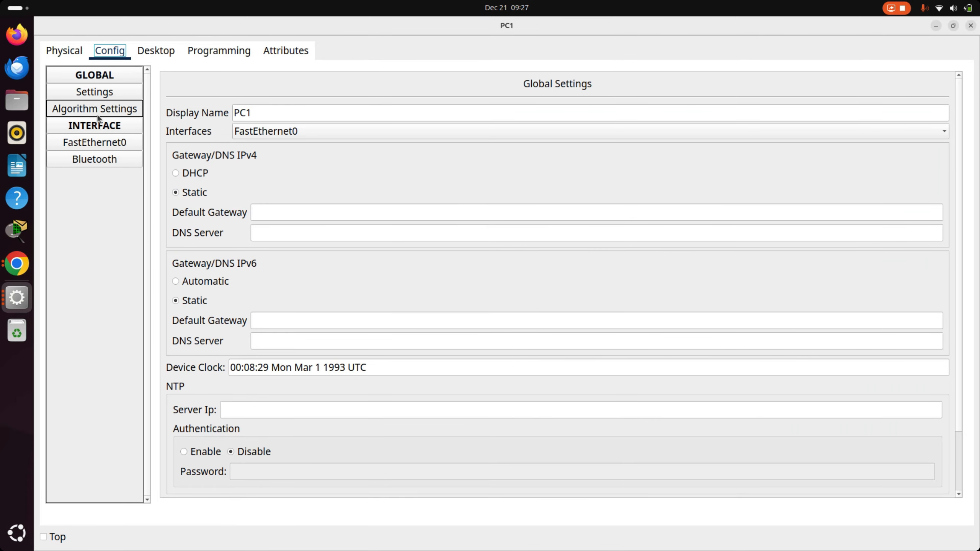
{"action": "left_click", "coordinate": [102, 146]}
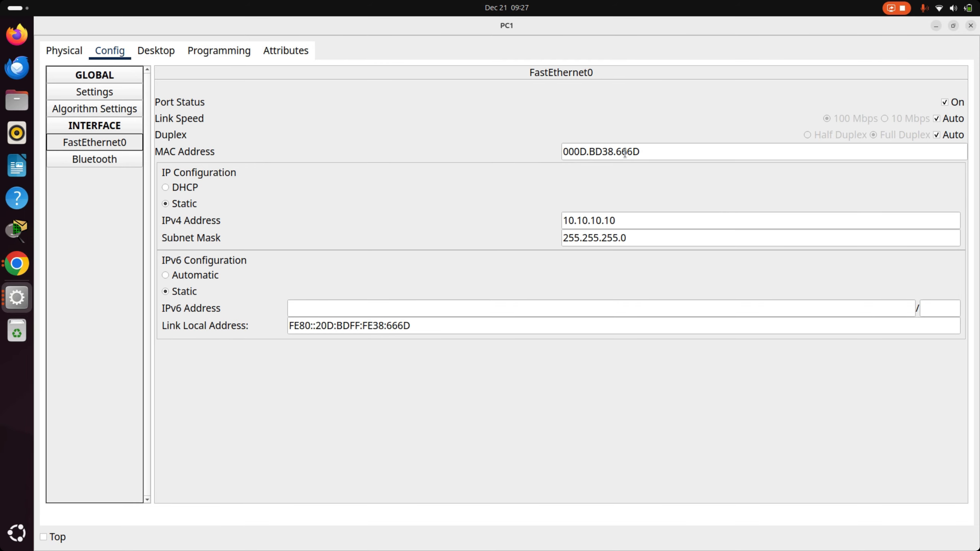
{"action": "double_click", "coordinate": [623, 153]}
- Compare PC1's MAC address with the second Fa0/1 entry in SW2's MAC address table, and return to the topology
{"action": "key", "text": "alt+Tab"}
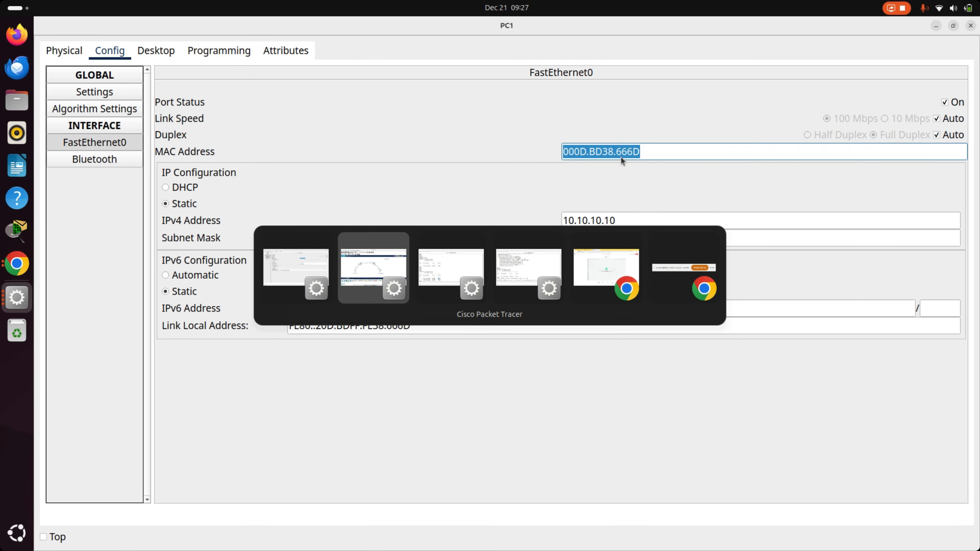
{"action": "key", "text": "alt+Tab"}
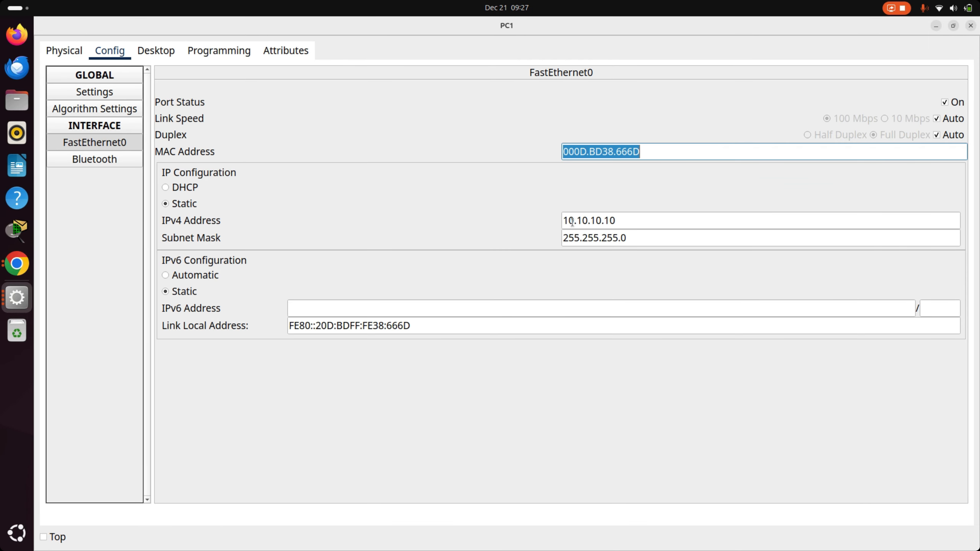
{"action": "key", "text": "alt+Tab"}
{"action": "triple_click", "coordinate": [193, 455]}
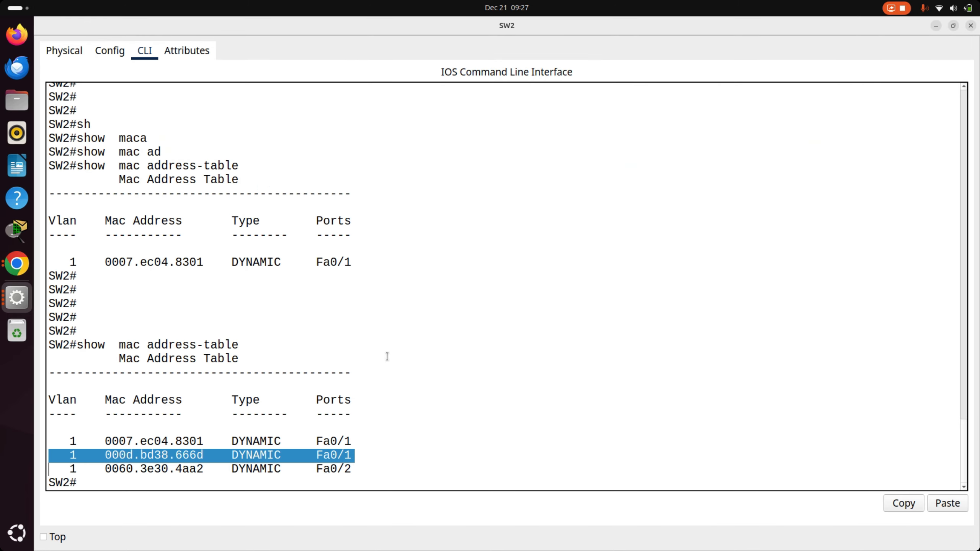
{"action": "key", "text": "alt+Tab"}
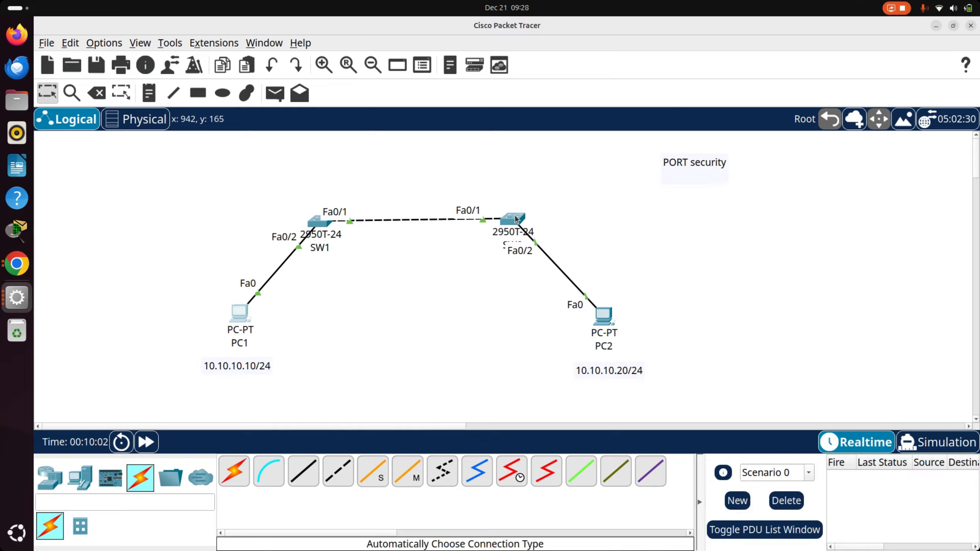
{"action": "key", "text": "alt+Tab"}
{"action": "key", "text": "alt+Tab"}
{"action": "key", "text": "alt+Tab"}
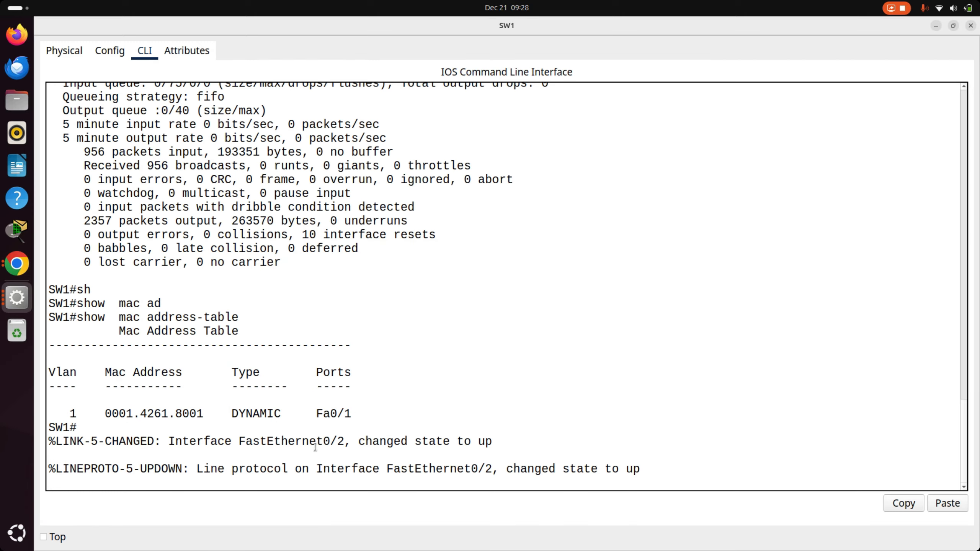
{"action": "left_click", "coordinate": [473, 397]}
{"action": "key", "text": "Return"}
{"action": "key", "text": "Return"}
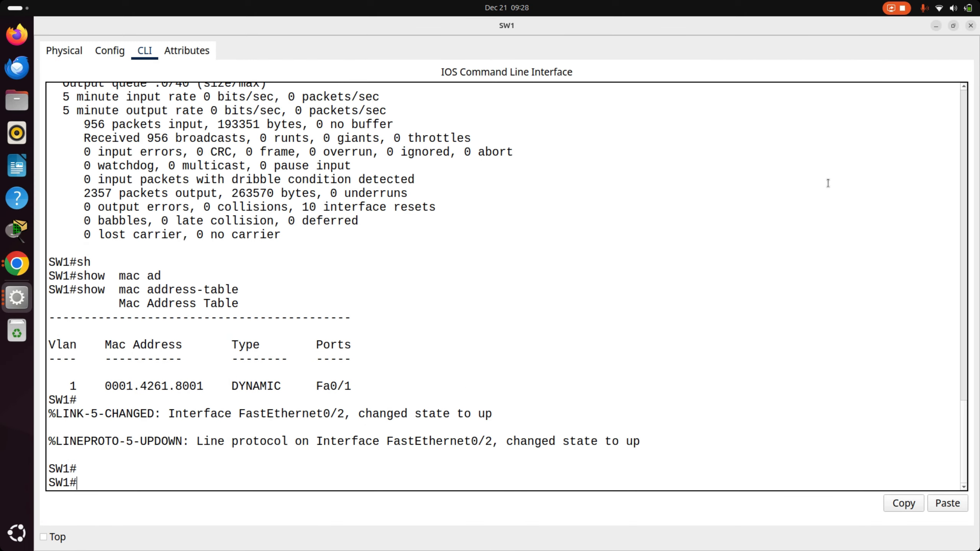
{"action": "left_click", "coordinate": [971, 26]}
- Examine the Fa0/2 entry in SW2's MAC address table against PC2's link in the topology
{"action": "left_click", "coordinate": [512, 222]}
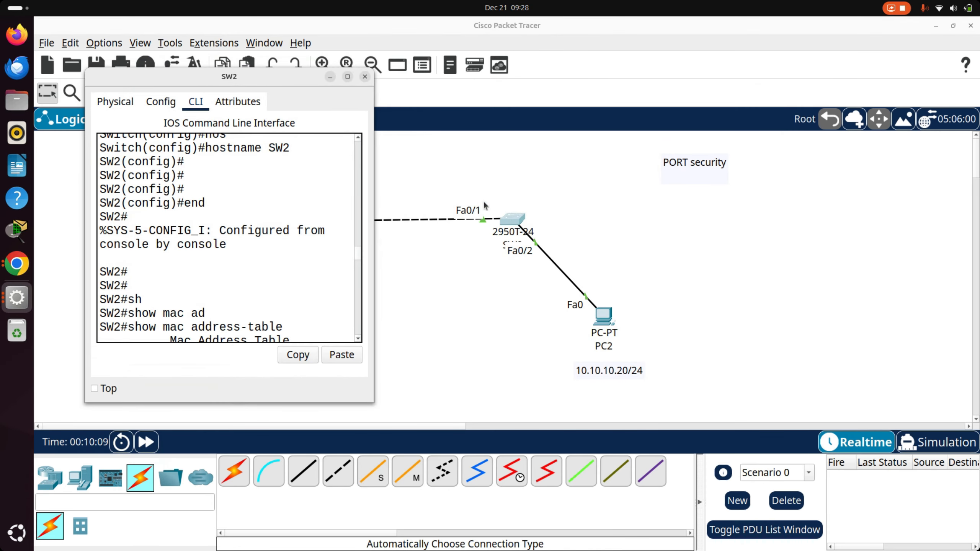
{"action": "left_click", "coordinate": [347, 77]}
{"action": "left_click", "coordinate": [350, 290]}
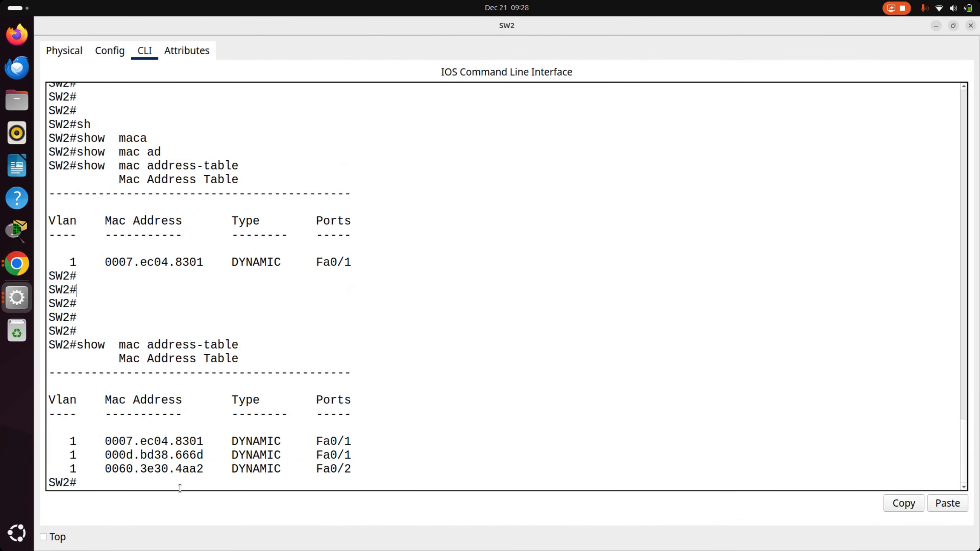
{"action": "triple_click", "coordinate": [194, 469]}
{"action": "triple_click", "coordinate": [179, 469]}
{"action": "key", "text": "alt+Tab"}
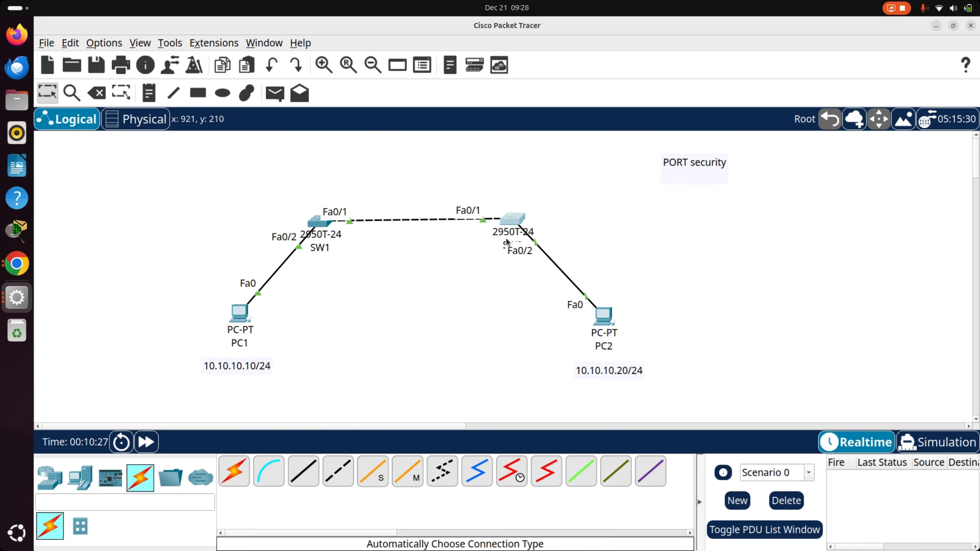
{"action": "left_click", "coordinate": [515, 221]}
{"action": "double_click", "coordinate": [166, 465]}
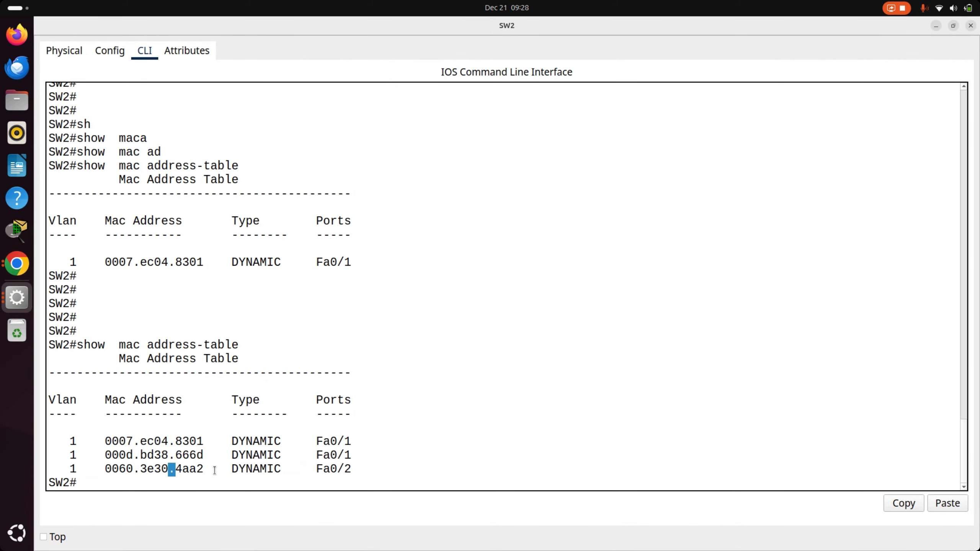
{"action": "double_click", "coordinate": [328, 468]}
{"action": "double_click", "coordinate": [115, 461]}
{"action": "left_click", "coordinate": [114, 462]}
{"action": "triple_click", "coordinate": [134, 469]}
{"action": "key", "text": "alt+Tab"}
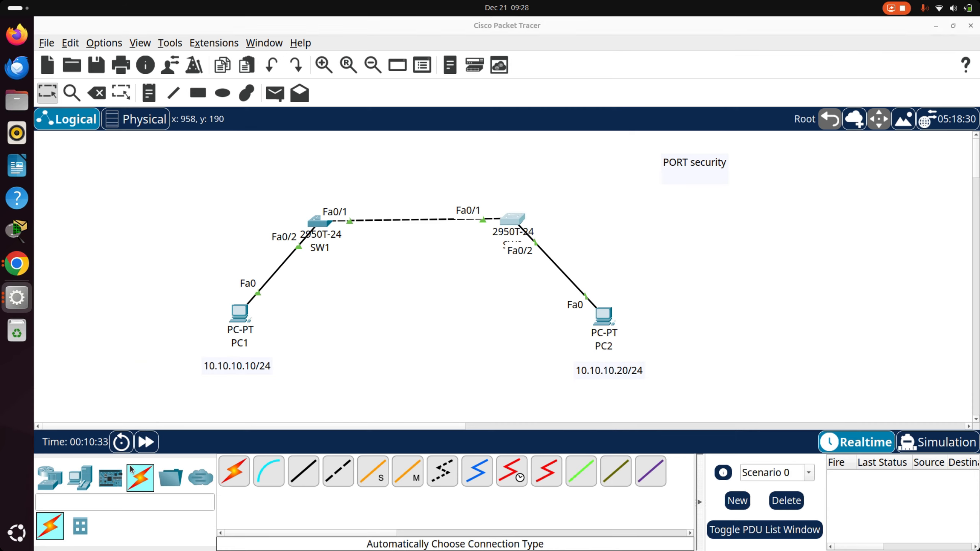
- Open SW1's command line, run show mac address-table, and return to the topology
{"action": "left_click", "coordinate": [318, 221]}
{"action": "left_click", "coordinate": [349, 74]}
{"action": "key", "text": "Return"}
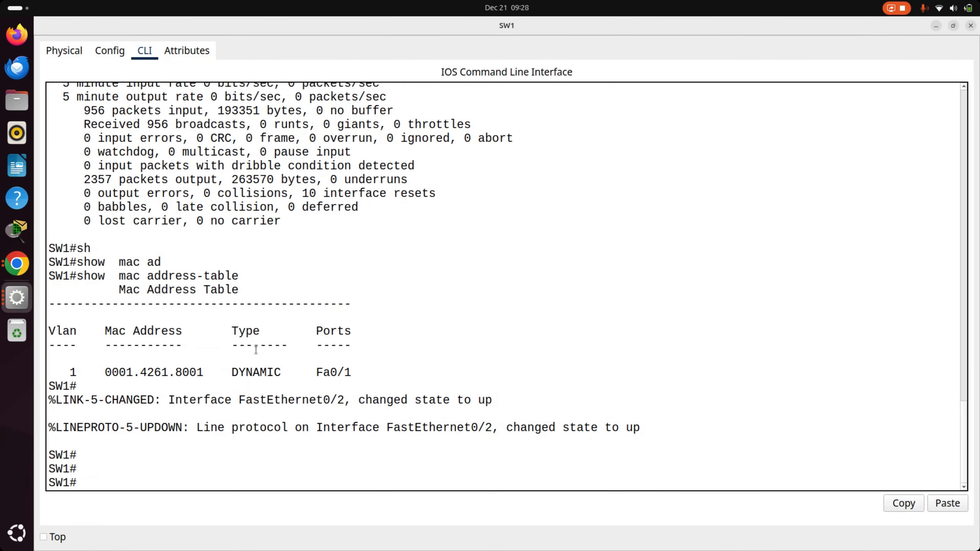
{"action": "key", "text": "Return"}
{"action": "type", "text": "sh"}
{"action": "key", "text": "Tab"}
{"action": "type", "text": "mac"}
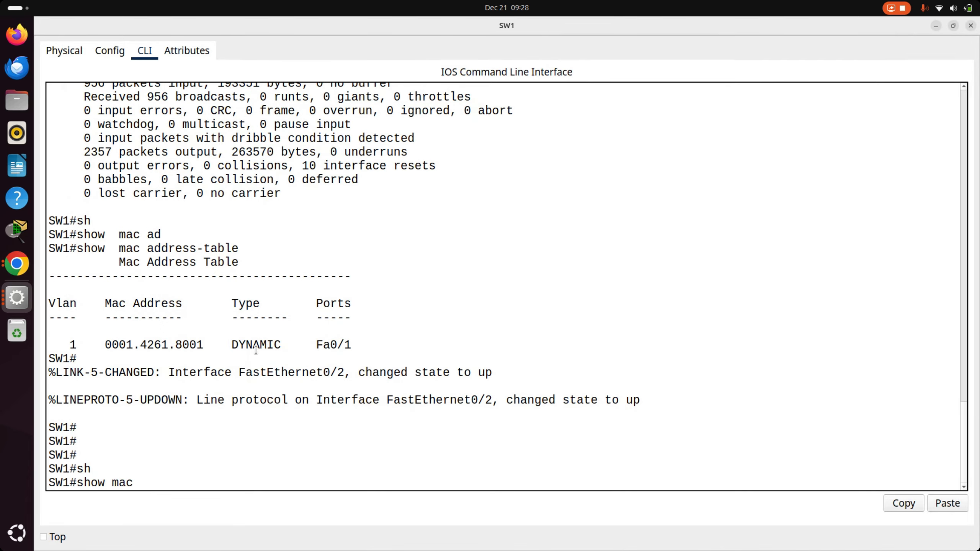
{"action": "type", "text": " ad"}
{"action": "key", "text": "Tab"}
{"action": "key", "text": "Return"}
{"action": "key", "text": "alt+F4"}
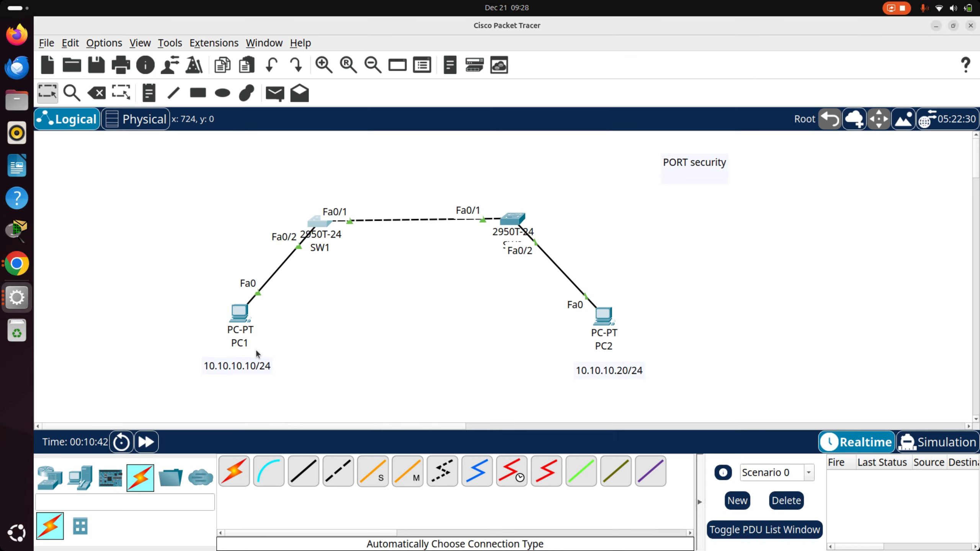
{"action": "left_click", "coordinate": [611, 339]}
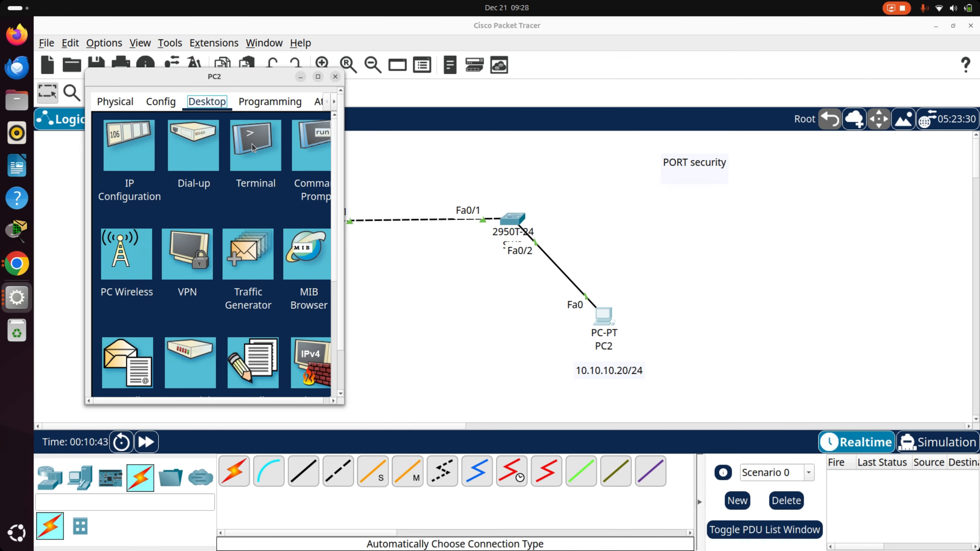
{"action": "left_click", "coordinate": [251, 147]}
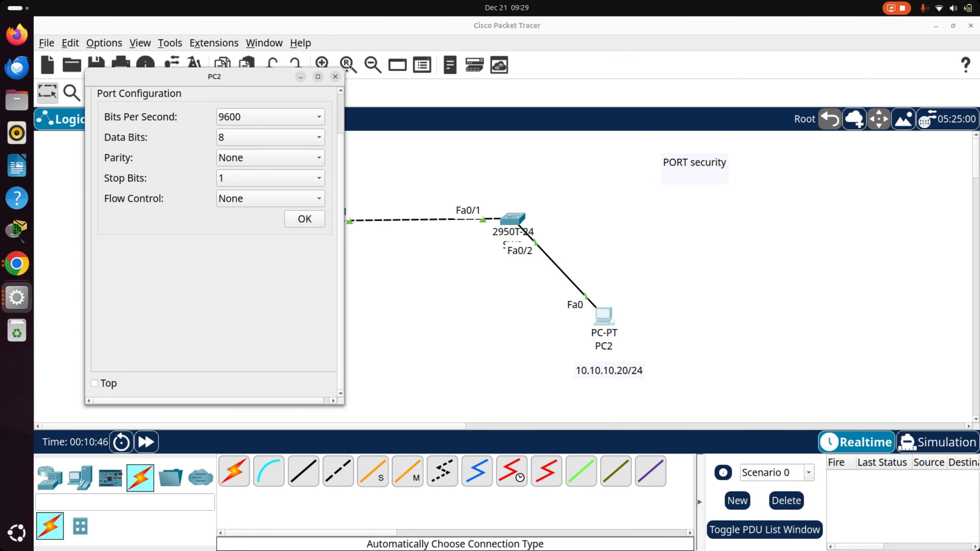
{"action": "left_click", "coordinate": [335, 76]}
- Open PC2's command prompt and ping PC1 at 10.10.10.10
{"action": "left_click", "coordinate": [598, 318]}
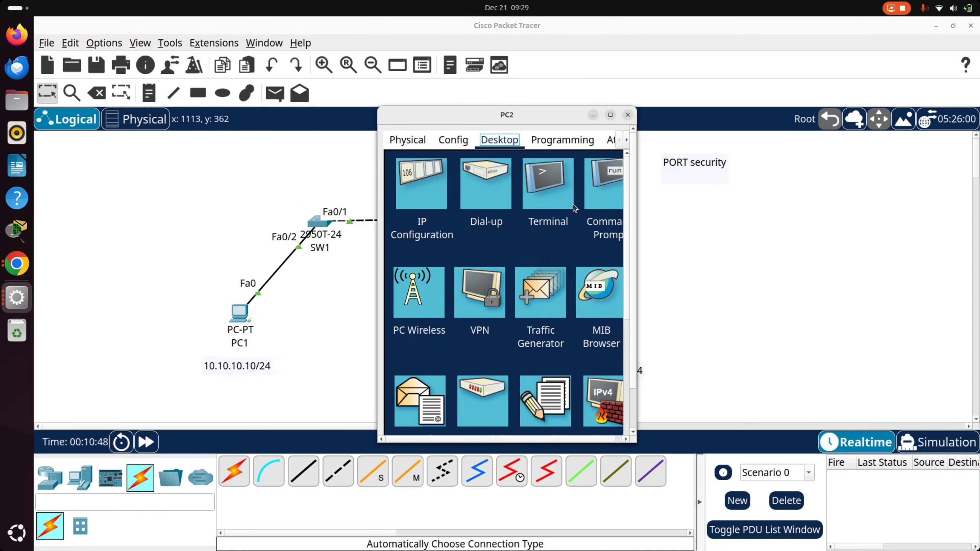
{"action": "left_click", "coordinate": [596, 193]}
{"action": "type", "text": "ping"}
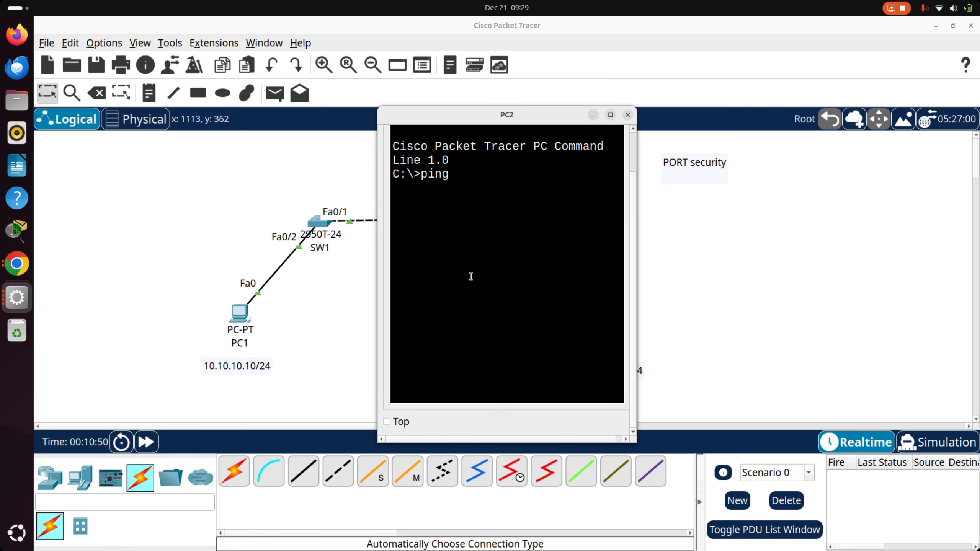
{"action": "type", "text": " 10.10.10.10"}
{"action": "key", "text": "Return"}
- Rerun show mac address-table in SW1's command line and compare its entries with the topology
{"action": "left_click", "coordinate": [317, 222]}
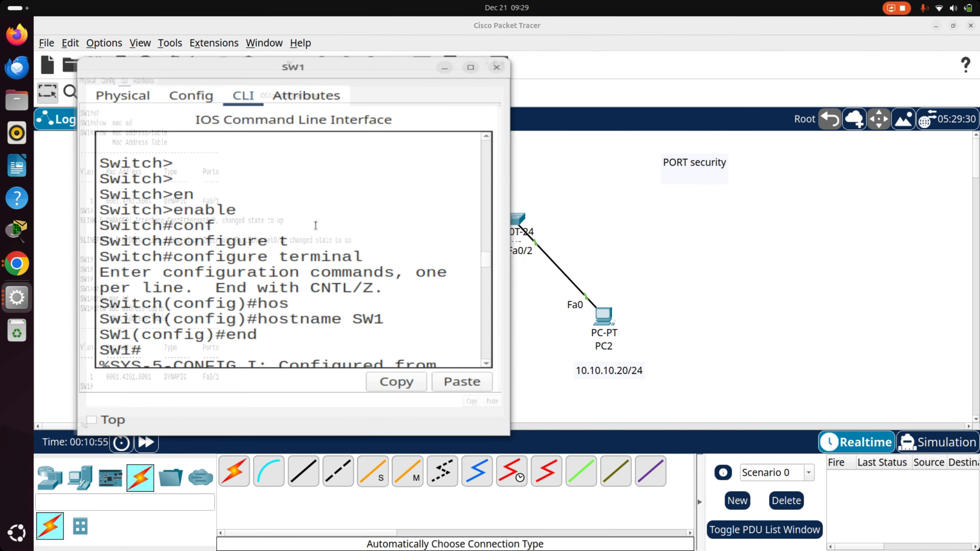
{"action": "left_click", "coordinate": [347, 77]}
{"action": "key", "text": "Up"}
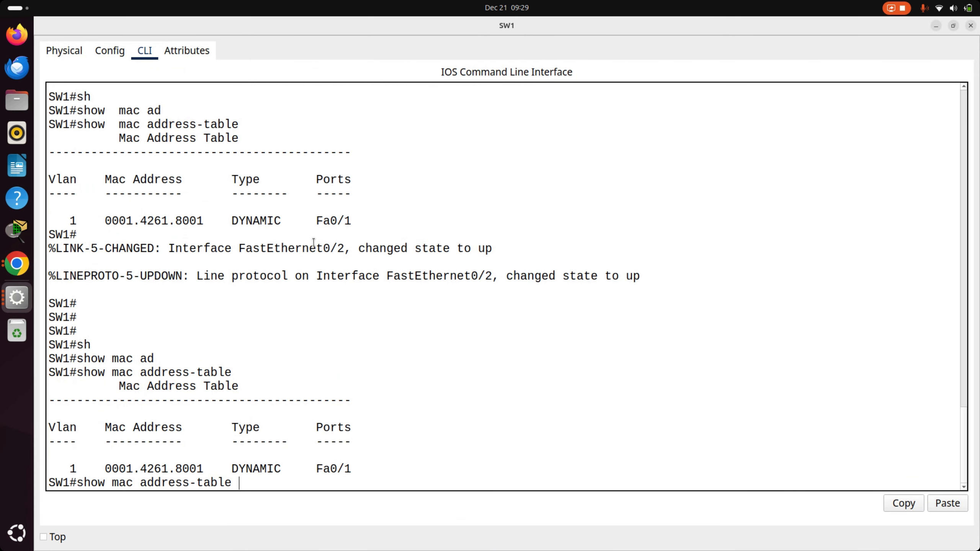
{"action": "key", "text": "Return"}
{"action": "key", "text": "alt+Tab"}
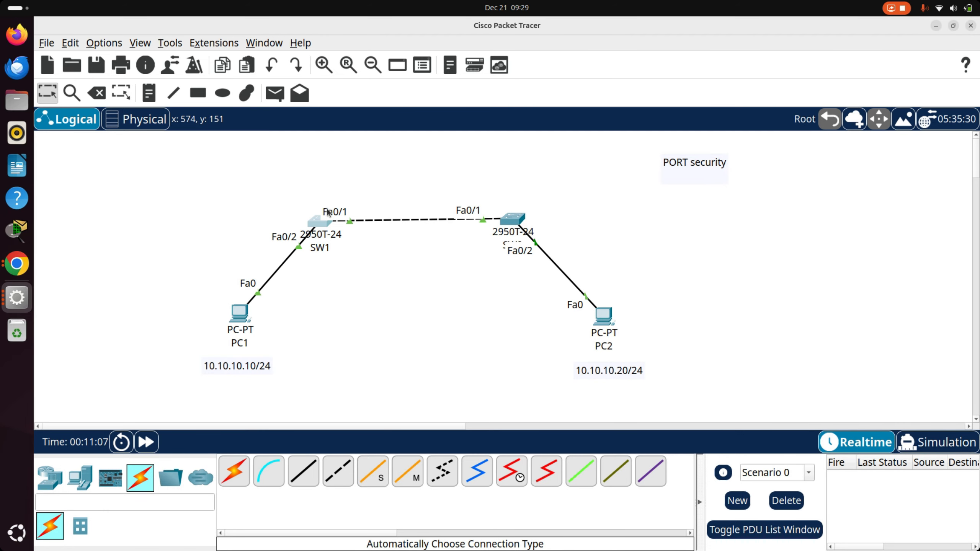
{"action": "key", "text": "alt+Tab"}
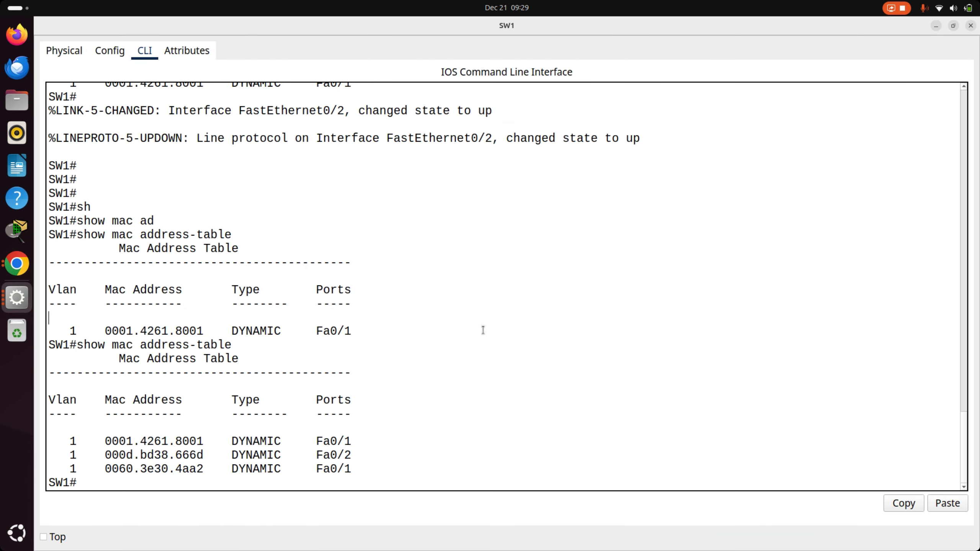
- Run show port-security on SW1 to check its port security status
{"action": "key", "text": "Return"}
{"action": "key", "text": "Return"}
{"action": "key", "text": "Return"}
{"action": "key", "text": "Return"}
{"action": "type", "text": "sh"}
{"action": "key", "text": "Tab"}
{"action": "type", "text": "p"}
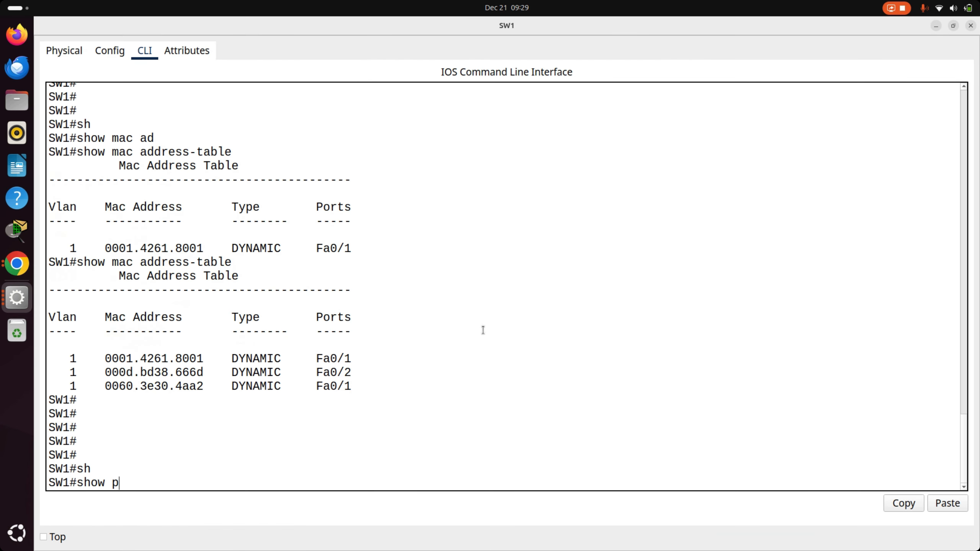
{"action": "type", "text": "o"}
{"action": "key", "text": "Tab"}
{"action": "key", "text": "Return"}
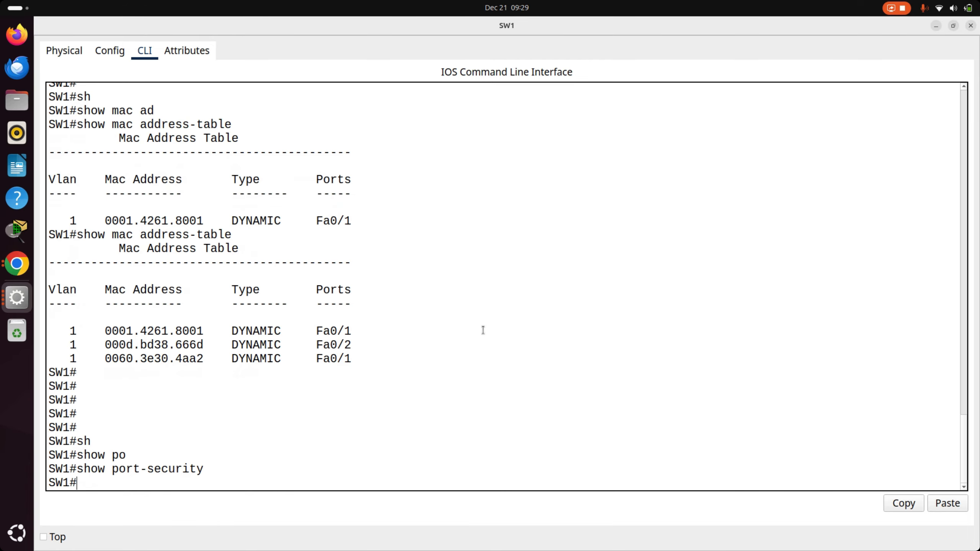
- Enter global configuration mode on SW1 with configure terminal
{"action": "type", "text": "conf"}
{"action": "key", "text": "Tab"}
{"action": "type", "text": "t"}
{"action": "key", "text": "Tab"}
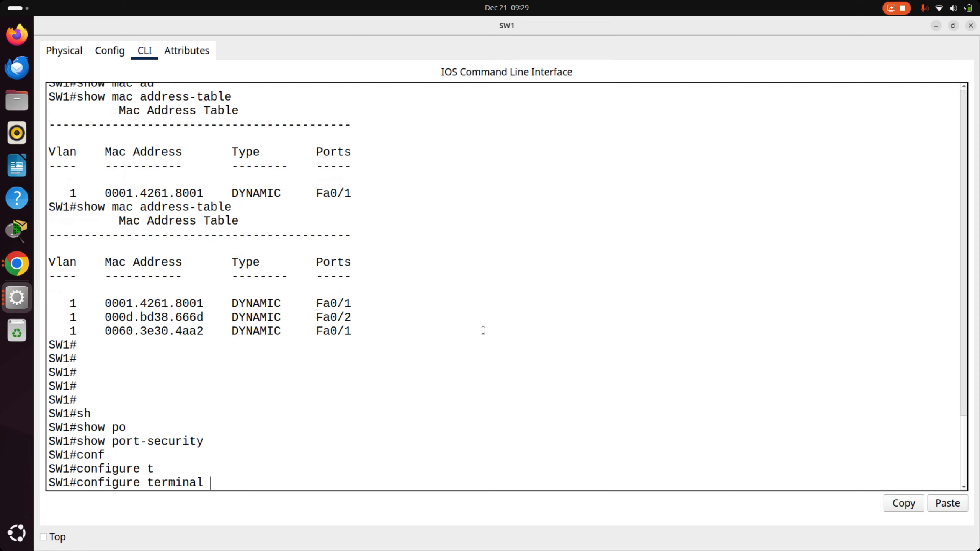
{"action": "key", "text": "Return"}
{"action": "key", "text": "Return"}
{"action": "key", "text": "Return"}
{"action": "type", "text": "port"}
{"action": "key", "text": "Tab"}
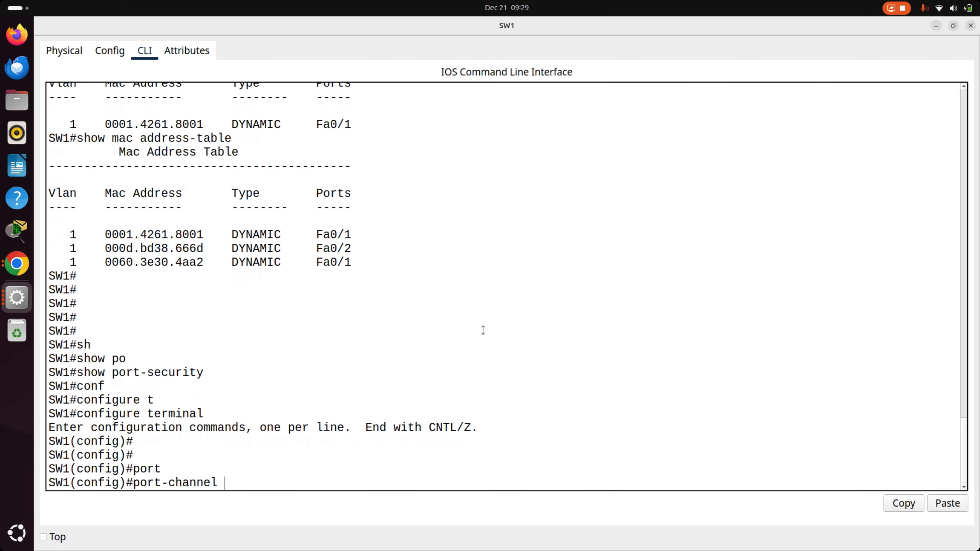
{"action": "key", "text": "BackSpace"}
{"action": "key", "text": "BackSpace"}
{"action": "key", "text": "BackSpace"}
{"action": "key", "text": "BackSpace"}
{"action": "key", "text": "BackSpace"}
{"action": "key", "text": "BackSpace"}
{"action": "key", "text": "BackSpace"}
{"action": "key", "text": "BackSpace"}
{"action": "key", "text": "BackSpace"}
{"action": "key", "text": "BackSpace"}
{"action": "key", "text": "BackSpace"}
{"action": "key", "text": "BackSpace"}
{"action": "key", "text": "BackSpace"}
{"action": "type", "text": "swi"}
{"action": "key", "text": "Tab"}
{"action": "type", "text": "tch"}
{"action": "key", "text": "Tab"}
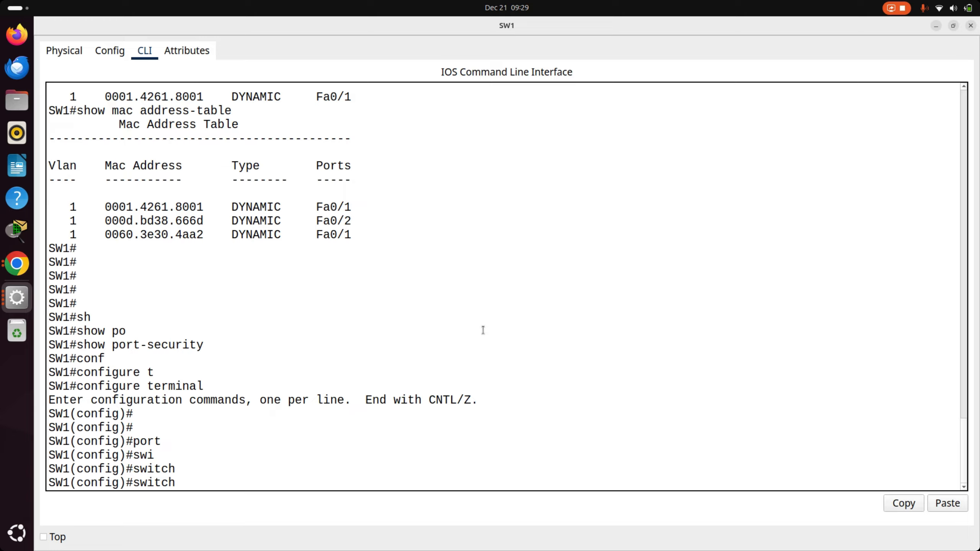
{"action": "type", "text": "?"}
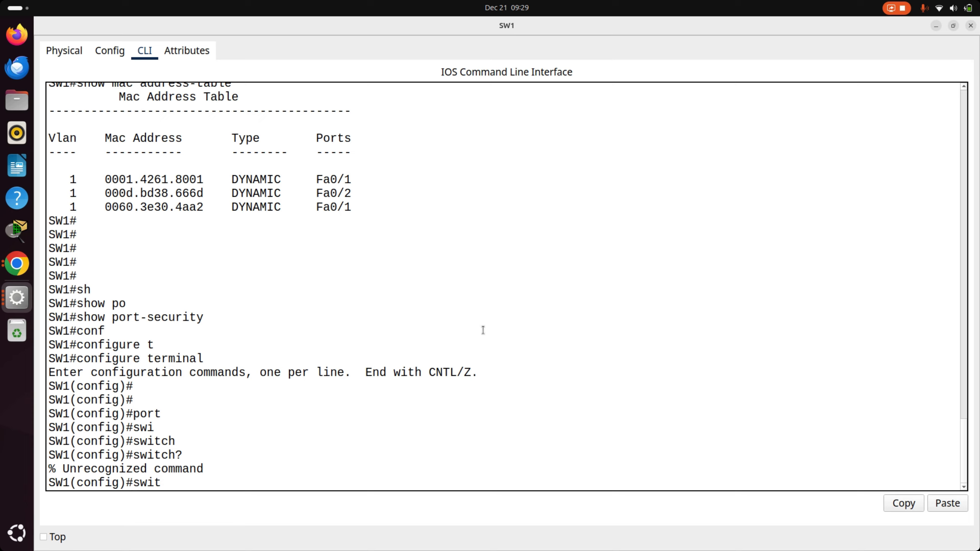
{"action": "key", "text": "BackSpace"}
{"action": "key", "text": "BackSpace"}
{"action": "key", "text": "BackSpace"}
{"action": "key", "text": "BackSpace"}
- Check SW1's link to PC1 in the topology and enter interface configuration for fastEthernet 0/2
{"action": "key", "text": "alt+Tab"}
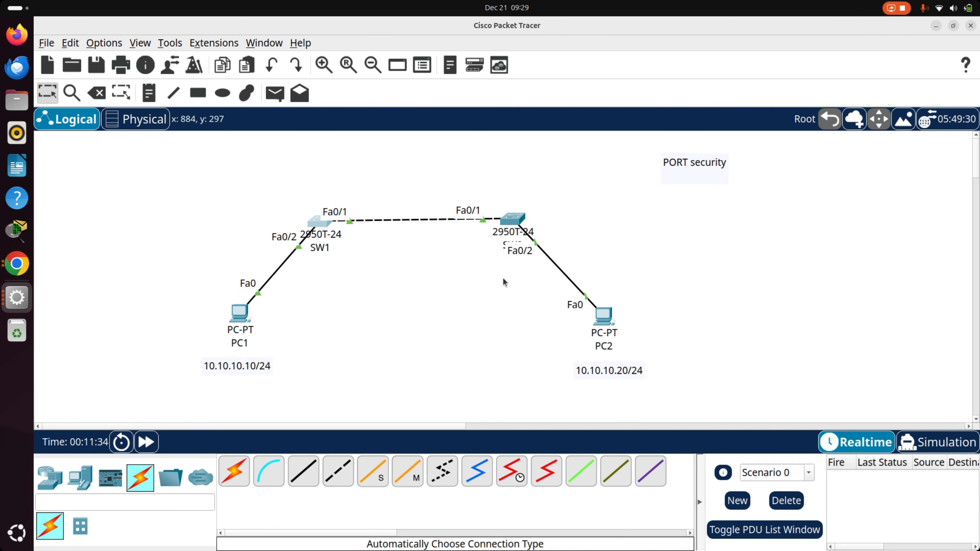
{"action": "key", "text": "alt+Tab"}
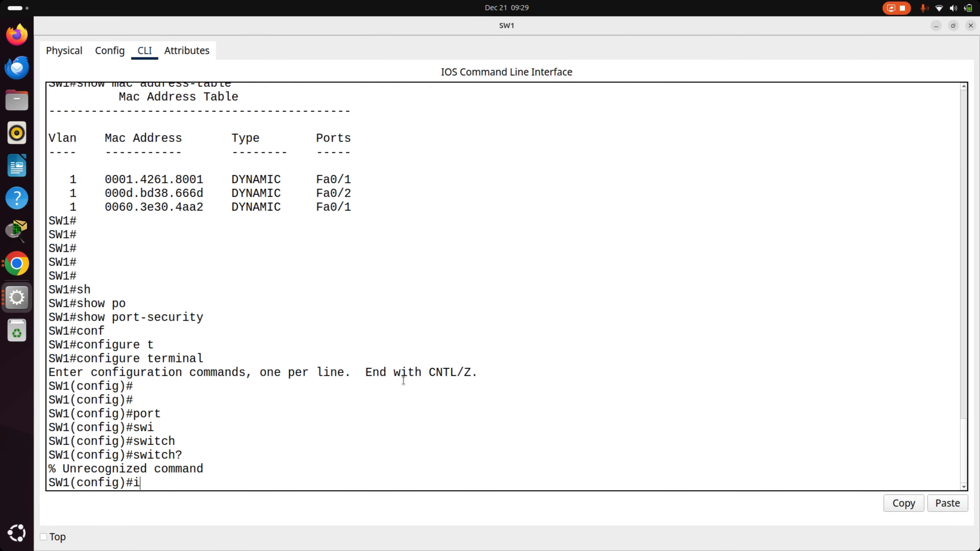
{"action": "key", "text": "Tab"}
{"action": "type", "text": "f"}
{"action": "key", "text": "Tab"}
{"action": "type", "text": "0"}
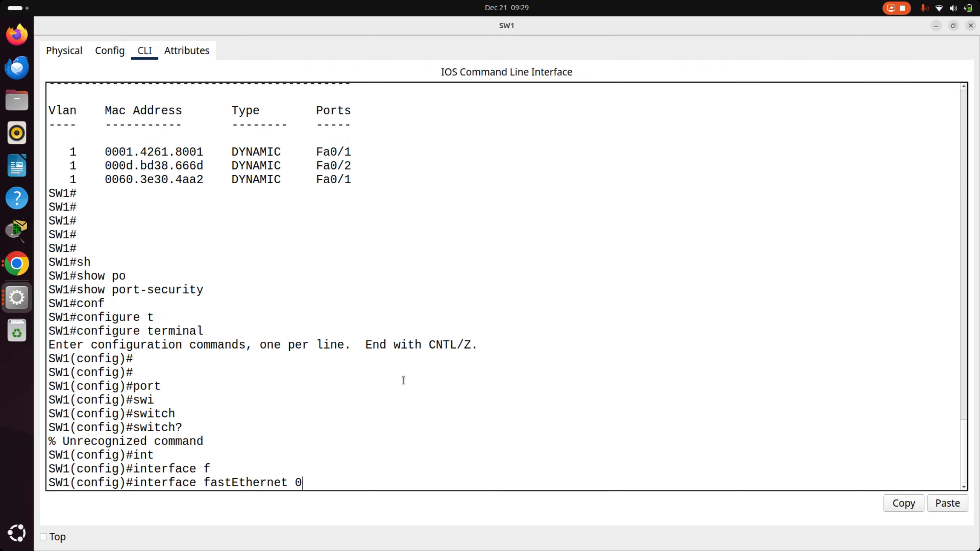
{"action": "type", "text": "/2"}
{"action": "key", "text": "Return"}
- Try to enable port security on SW1's Fa0/2 with switchport port-security, and highlight the command's response
{"action": "type", "text": "sw"}
{"action": "key", "text": "Tab"}
{"action": "type", "text": "po"}
{"action": "key", "text": "Tab"}
{"action": "key", "text": "Return"}
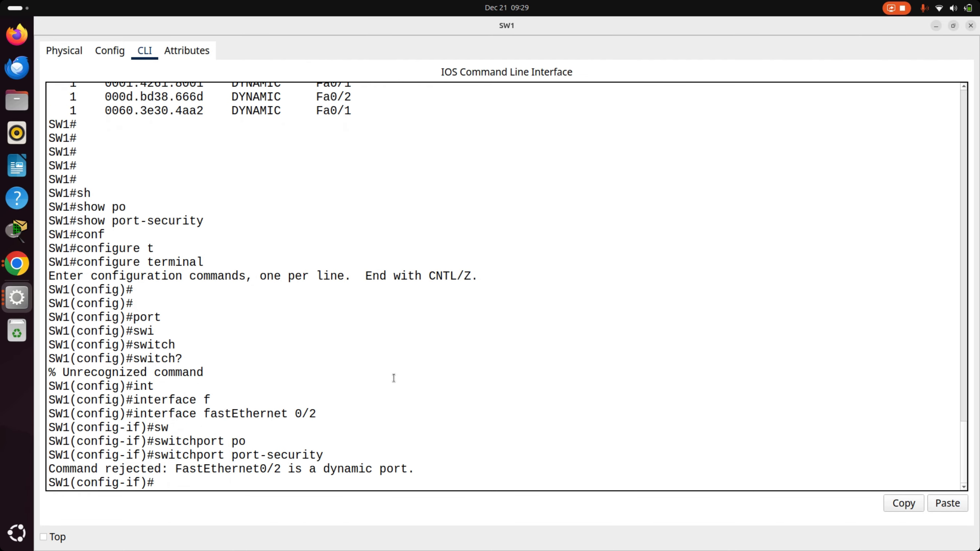
{"action": "triple_click", "coordinate": [335, 468]}
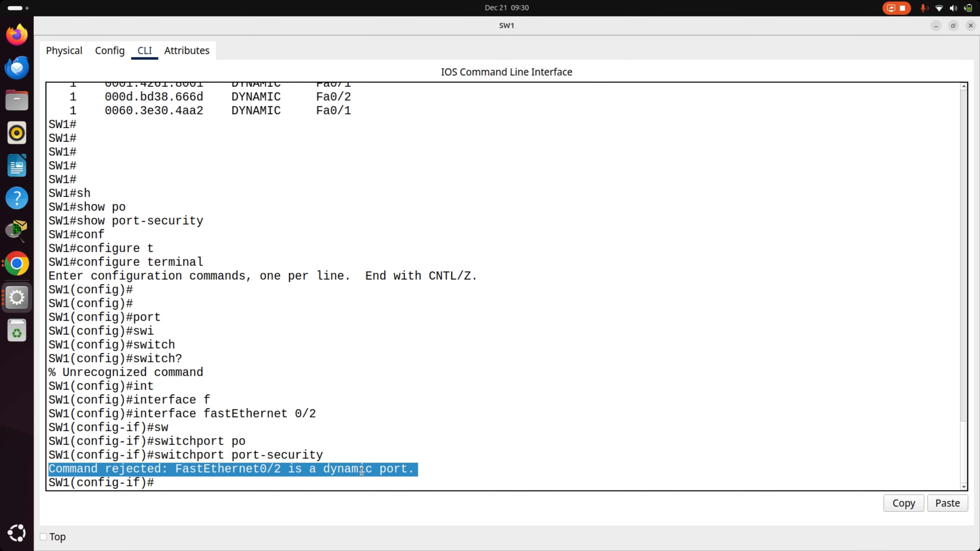
{"action": "key", "text": "alt+Tab"}
{"action": "key", "text": "alt+Tab"}
{"action": "left_click", "coordinate": [420, 391]}
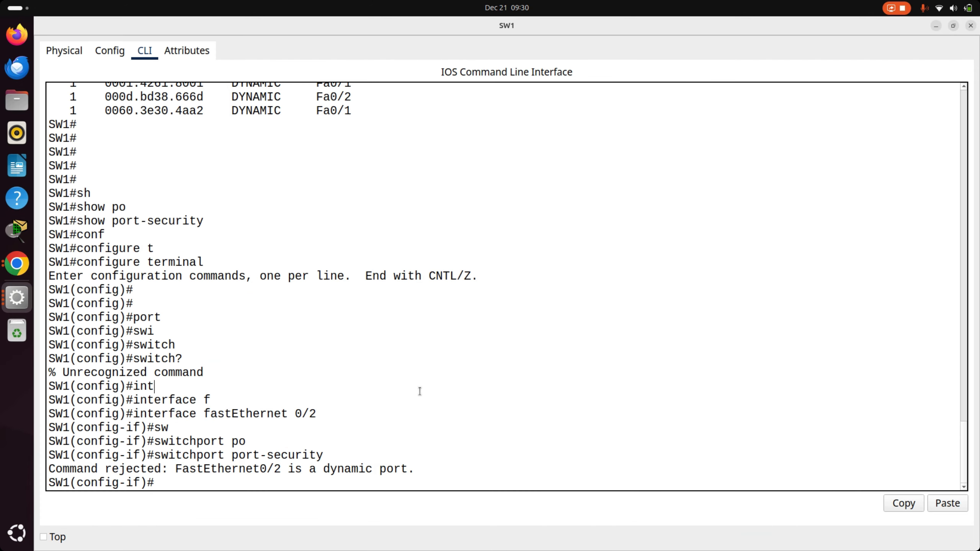
- Exit SW1's configuration mode and display the full output of show interfaces fastEthernet 0/2
{"action": "type", "text": "end"}
{"action": "key", "text": "Return"}
{"action": "key", "text": "Return"}
{"action": "type", "text": "sh"}
{"action": "key", "text": "Tab"}
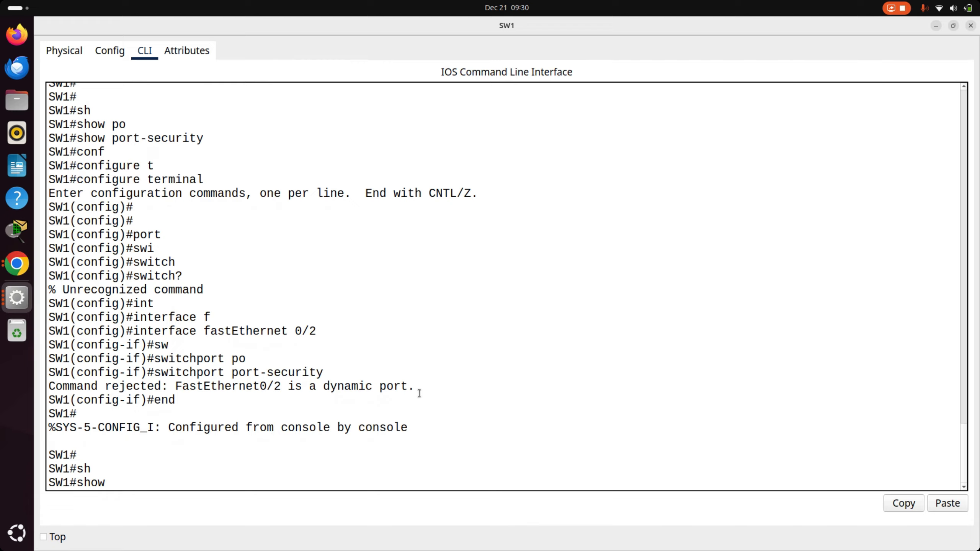
{"action": "type", "text": "int"}
{"action": "key", "text": "Tab"}
{"action": "type", "text": "fa"}
{"action": "key", "text": "Tab"}
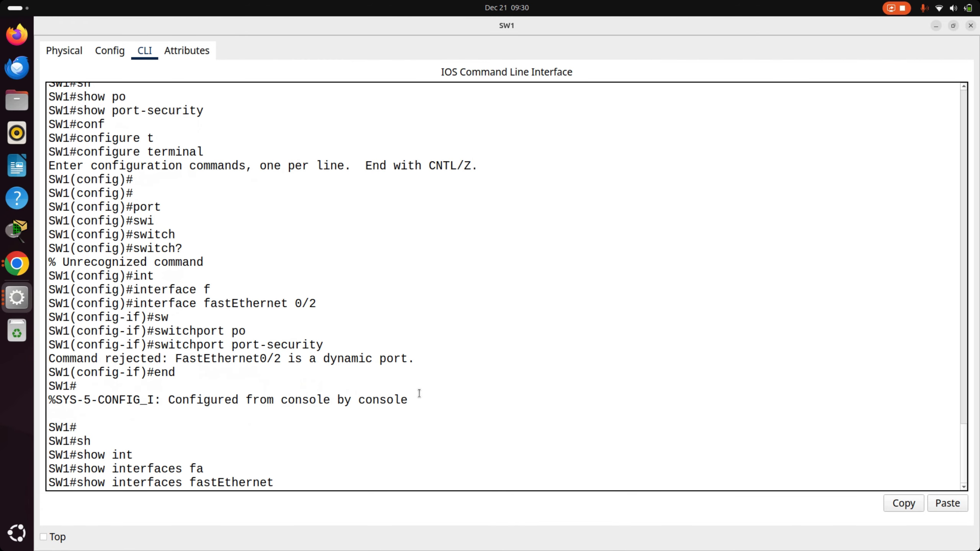
{"action": "type", "text": "0/2"}
{"action": "key", "text": "Return"}
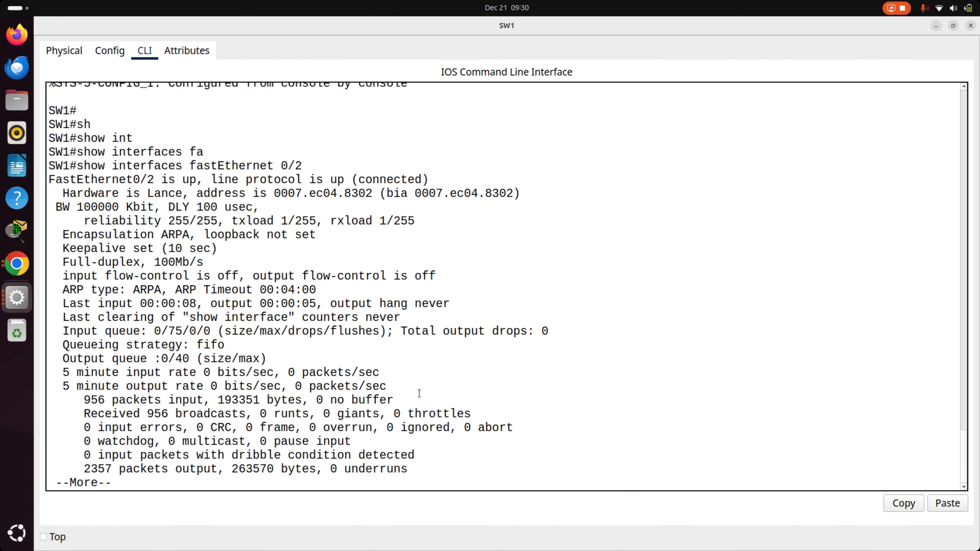
{"action": "key", "text": "space"}
- Run show interfaces fastEthernet 0/2 switchport on SW1
{"action": "key", "text": "Up"}
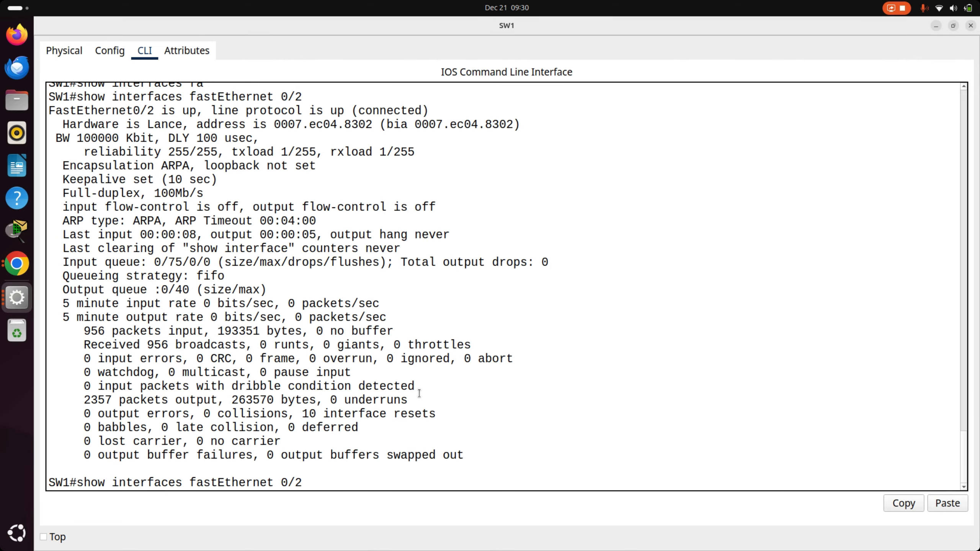
{"action": "type", "text": "sw"}
{"action": "key", "text": "Tab"}
{"action": "key", "text": "Return"}
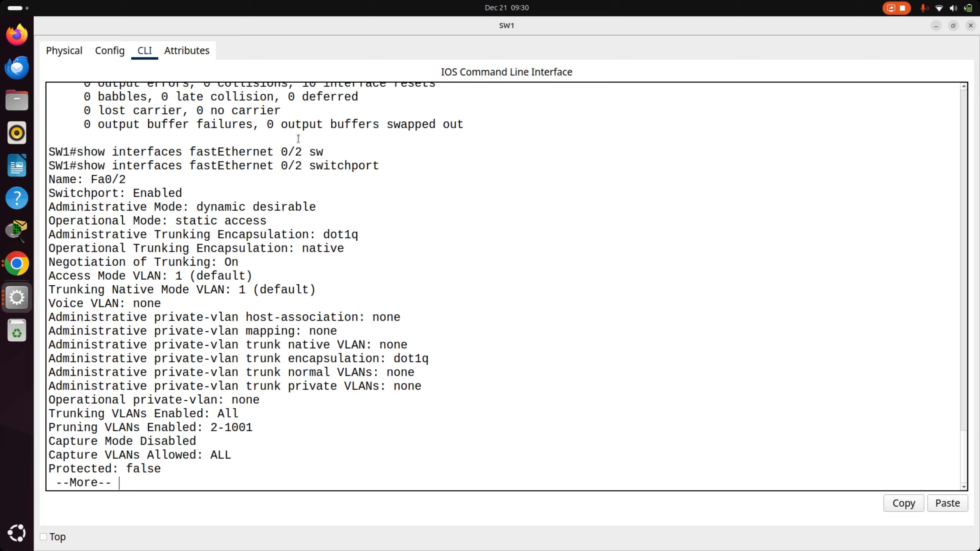
- Examine the Operational Mode line for Fa0/2 against the topology, and page through the remaining switchport output
{"action": "triple_click", "coordinate": [210, 223]}
{"action": "double_click", "coordinate": [223, 226]}
{"action": "triple_click", "coordinate": [223, 226]}
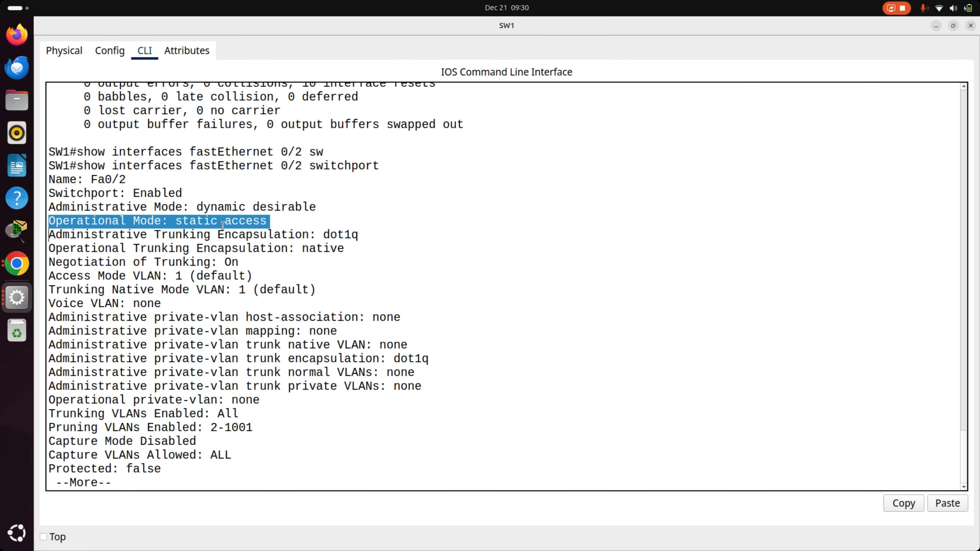
{"action": "double_click", "coordinate": [223, 226]}
{"action": "triple_click", "coordinate": [223, 225]}
{"action": "key", "text": "alt+Tab"}
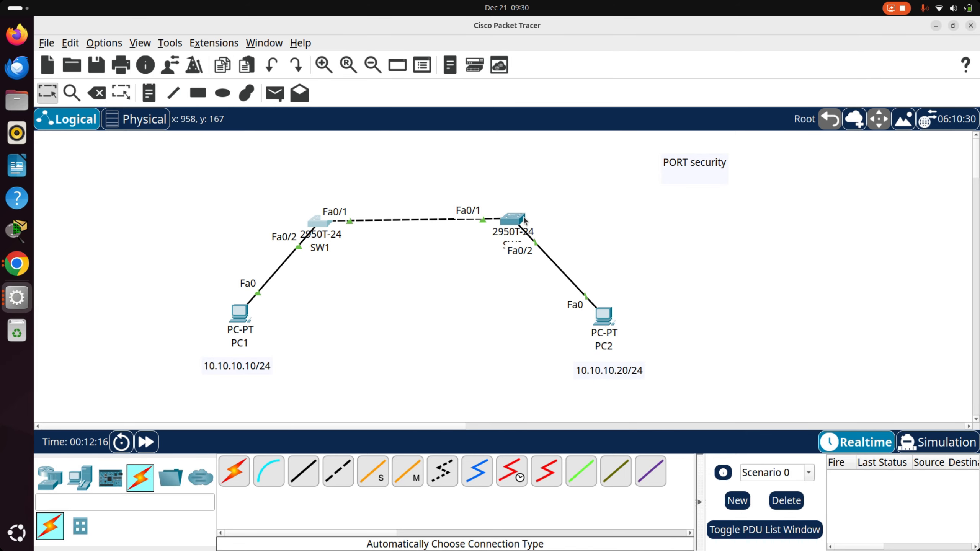
{"action": "key", "text": "alt+Tab"}
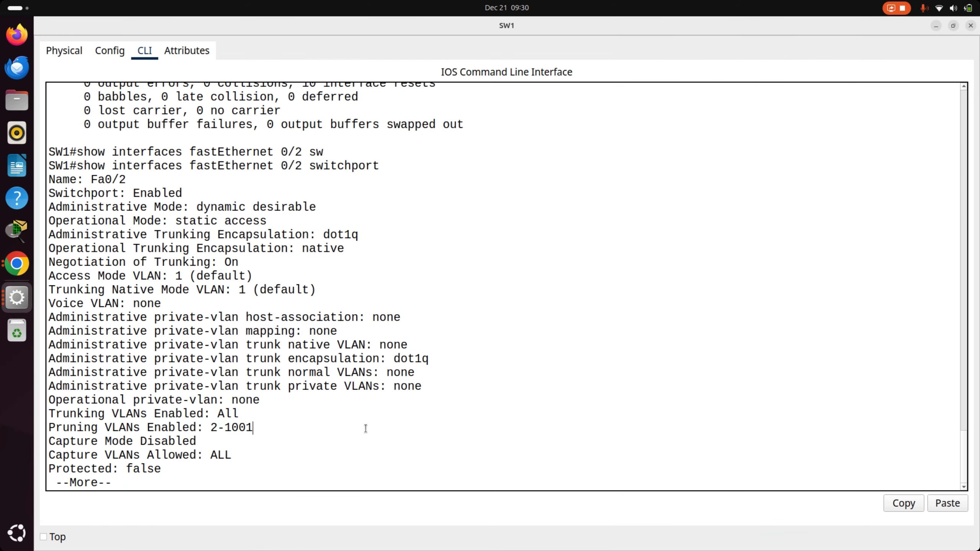
{"action": "key", "text": "space"}
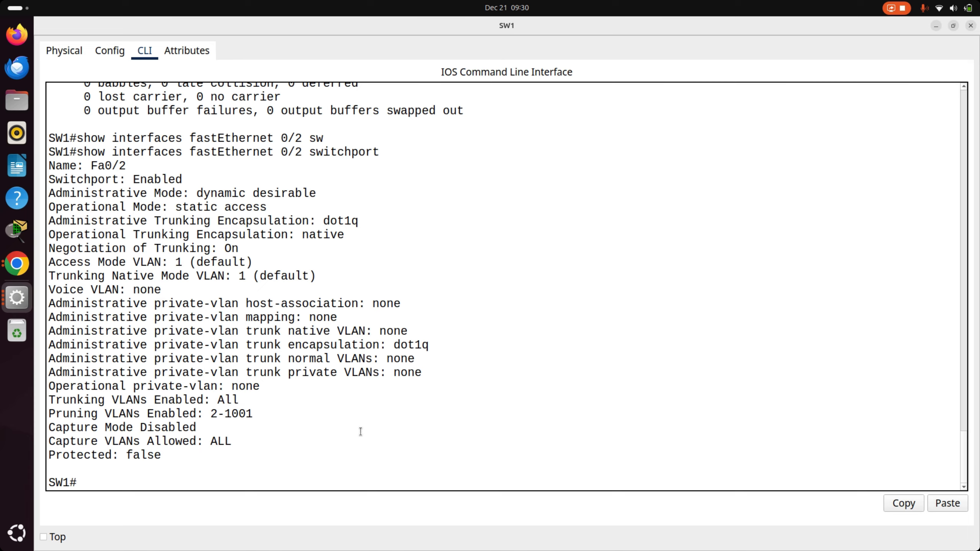
- Enter SW1's configuration mode and open interface fastEthernet 0/2 for configuration
{"action": "type", "text": "conf"}
{"action": "key", "text": "Tab"}
{"action": "type", "text": "t"}
{"action": "key", "text": "Tab"}
{"action": "key", "text": "Return"}
{"action": "type", "text": "int"}
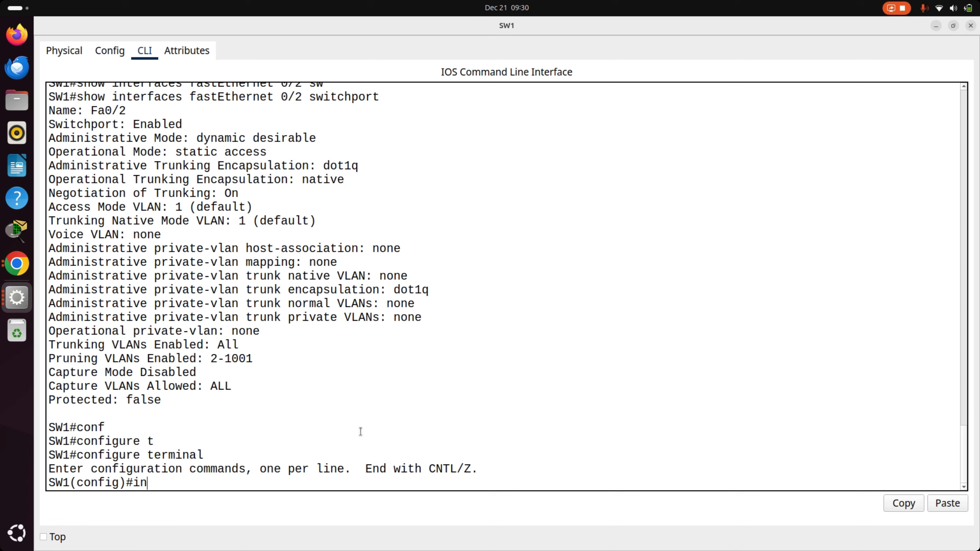
{"action": "key", "text": "Tab"}
{"action": "key", "text": "f"}
{"action": "key", "text": "Tab"}
{"action": "type", "text": "0/2"}
{"action": "key", "text": "Return"}
- Set SW1's fastEthernet 0/2 to access mode with switchport mode access
{"action": "type", "text": "s"}
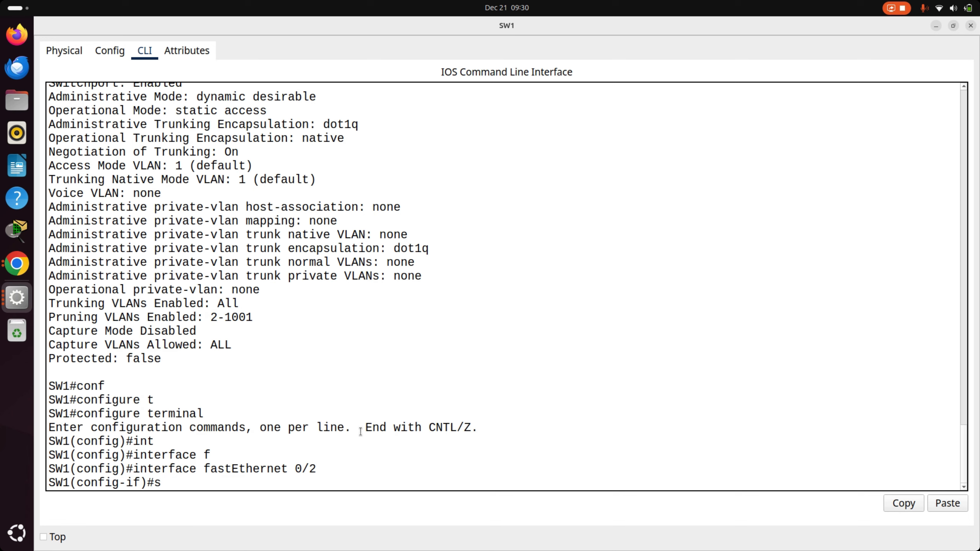
{"action": "type", "text": "w"}
{"action": "key", "text": "Tab"}
{"action": "type", "text": "mi"}
{"action": "key", "text": "Tab"}
{"action": "type", "text": "o"}
{"action": "key", "text": "Tab"}
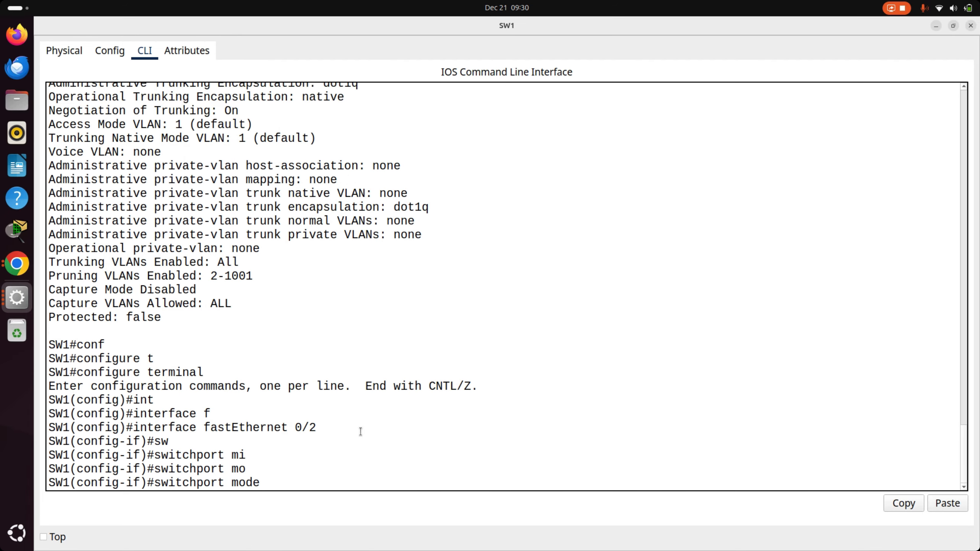
{"action": "key", "text": "Return"}
{"action": "key", "text": "Up"}
{"action": "type", "text": "ac"}
{"action": "key", "text": "Tab"}
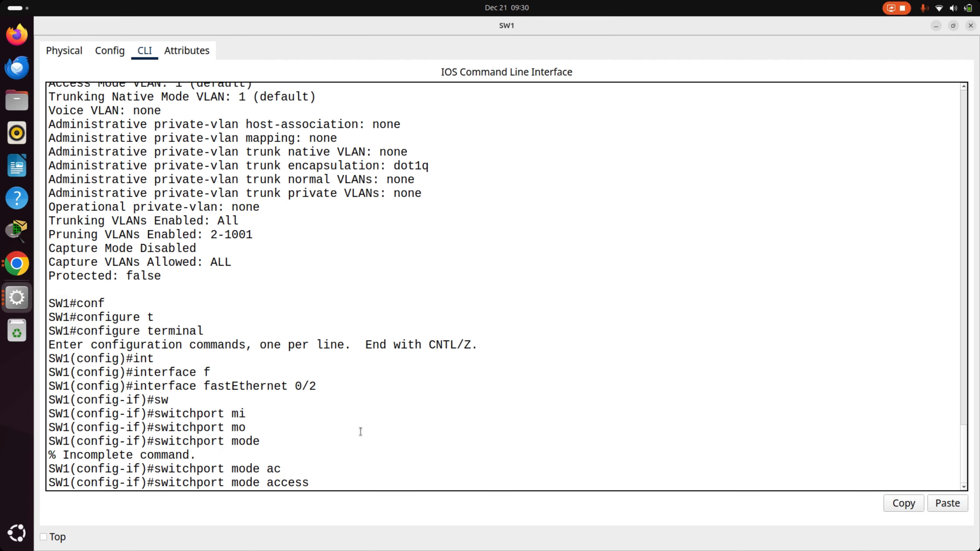
{"action": "key", "text": "Return"}
{"action": "key", "text": "Return"}
{"action": "key", "text": "Return"}
{"action": "key", "text": "Return"}
{"action": "key", "text": "Return"}
{"action": "key", "text": "Return"}
- Enable port security on SW1's fastEthernet 0/2 with switchport port-security
{"action": "type", "text": "sw"}
{"action": "key", "text": "Tab"}
{"action": "type", "text": "po"}
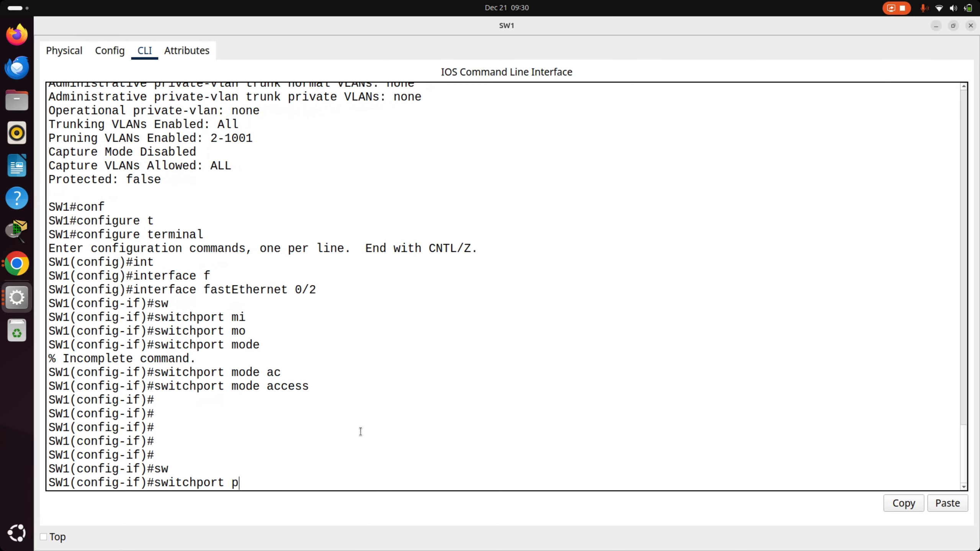
{"action": "key", "text": "Tab"}
{"action": "key", "text": "Return"}
{"action": "key", "text": "Return"}
{"action": "key", "text": "Return"}
{"action": "key", "text": "Return"}
- Leave SW1's configuration mode and display the port-security summary with show port-security
{"action": "key", "text": "Return"}
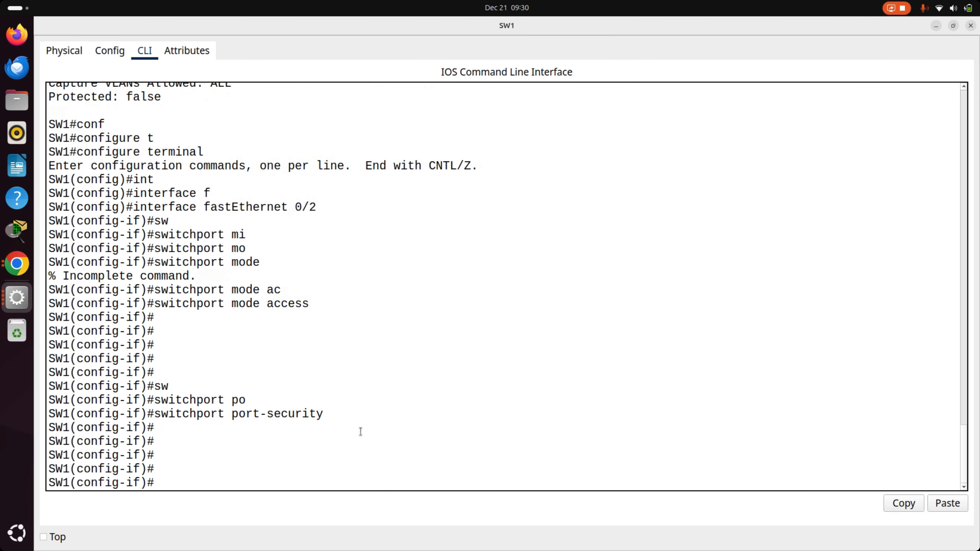
{"action": "type", "text": "end"}
{"action": "key", "text": "Return"}
{"action": "key", "text": "Return"}
{"action": "key", "text": "Return"}
{"action": "key", "text": "Return"}
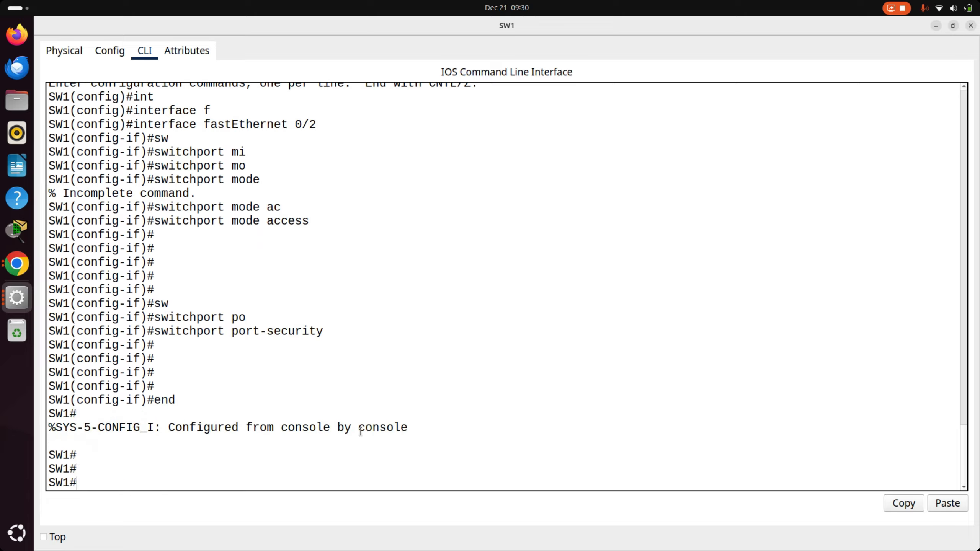
{"action": "type", "text": "sh"}
{"action": "key", "text": "Tab"}
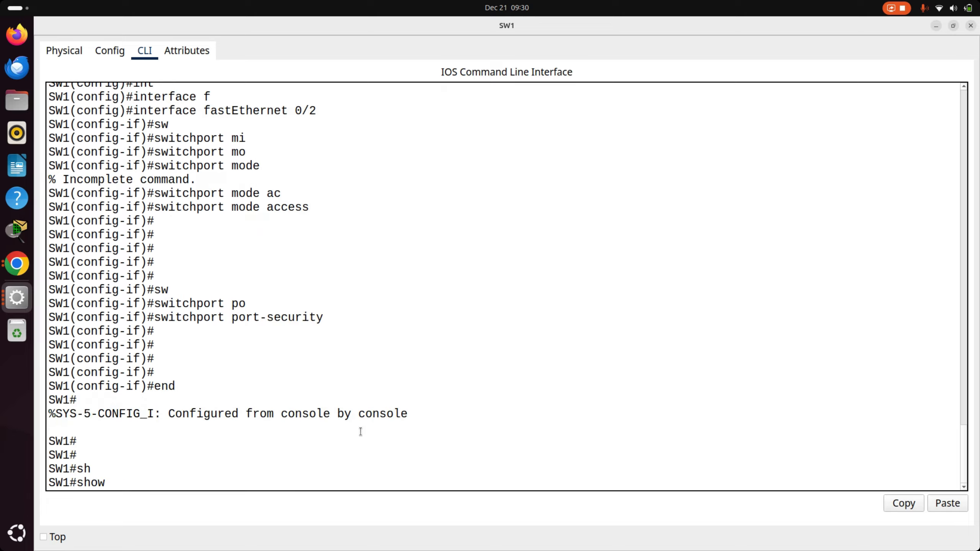
{"action": "type", "text": "port"}
{"action": "key", "text": "Tab"}
{"action": "key", "text": "Return"}
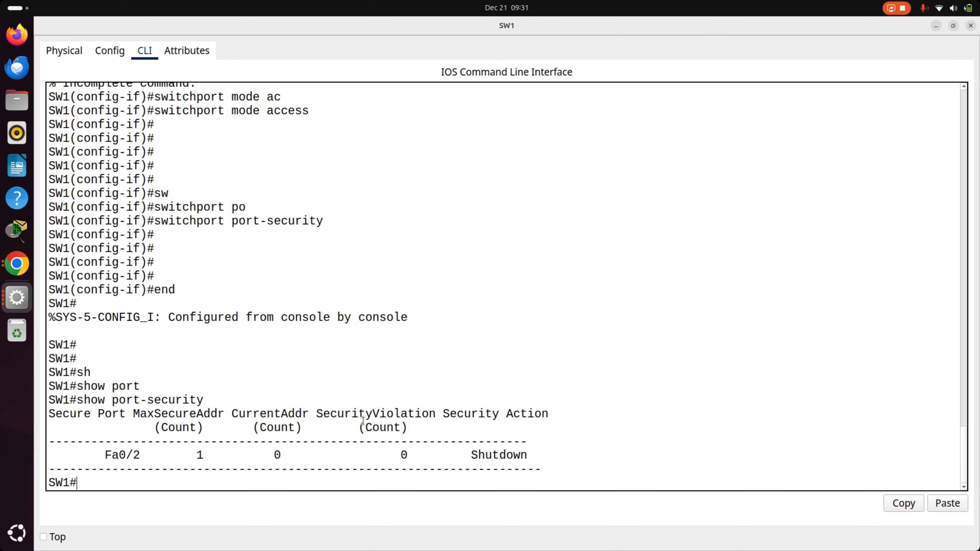
- Examine the secure port, maximum secure address and security action columns for Fa0/2, and compare them with the topology
{"action": "left_click_drag", "start_coordinate": [147, 457], "coordinate": [101, 455]}
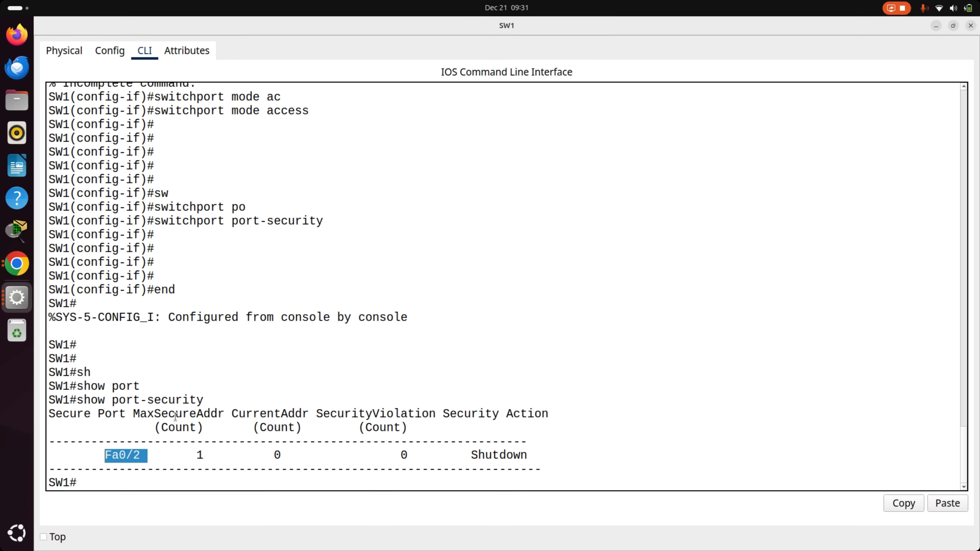
{"action": "left_click_drag", "start_coordinate": [206, 455], "coordinate": [196, 447]}
{"action": "left_click", "coordinate": [192, 423]}
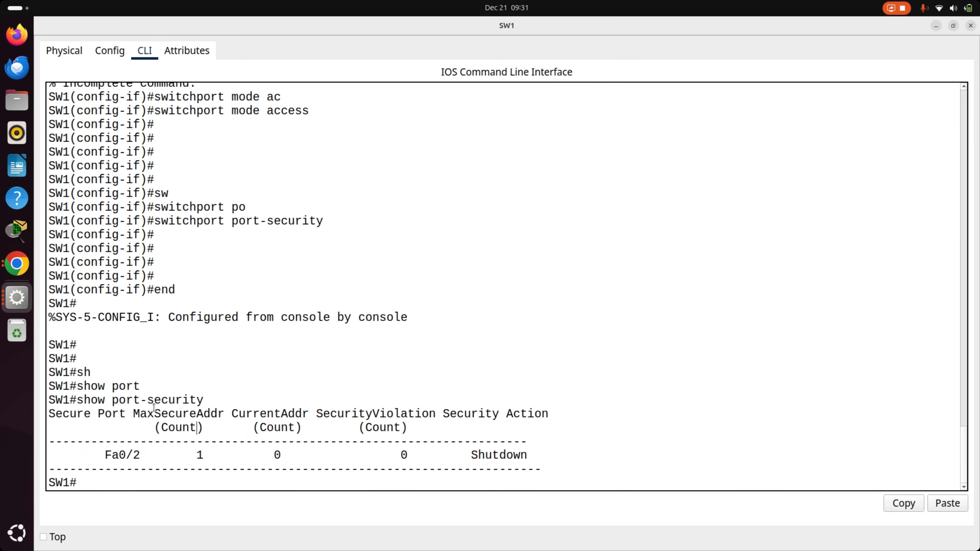
{"action": "left_click_drag", "start_coordinate": [139, 416], "coordinate": [212, 422]}
{"action": "key", "text": "alt+Tab"}
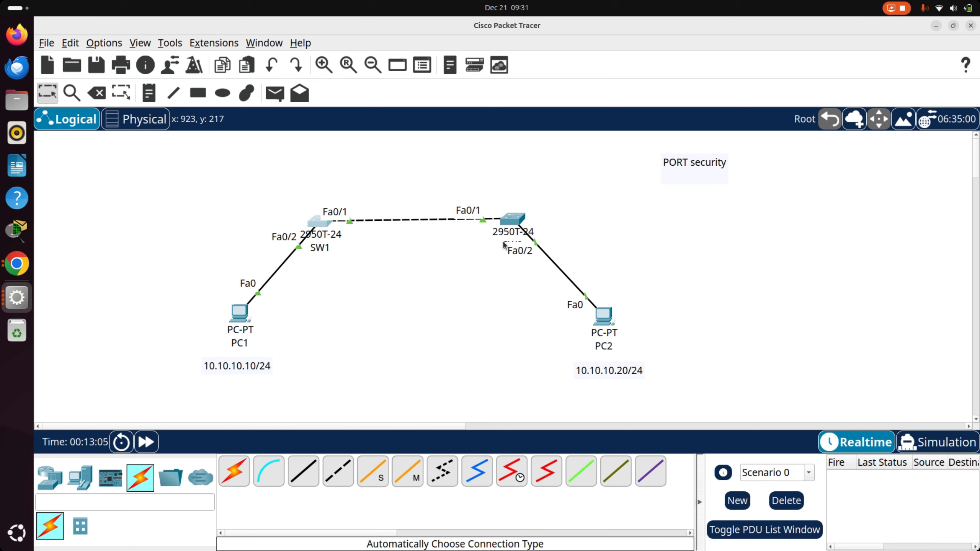
{"action": "key", "text": "alt+Tab"}
{"action": "left_click_drag", "start_coordinate": [471, 456], "coordinate": [530, 456]}
{"action": "left_click", "coordinate": [531, 463]}
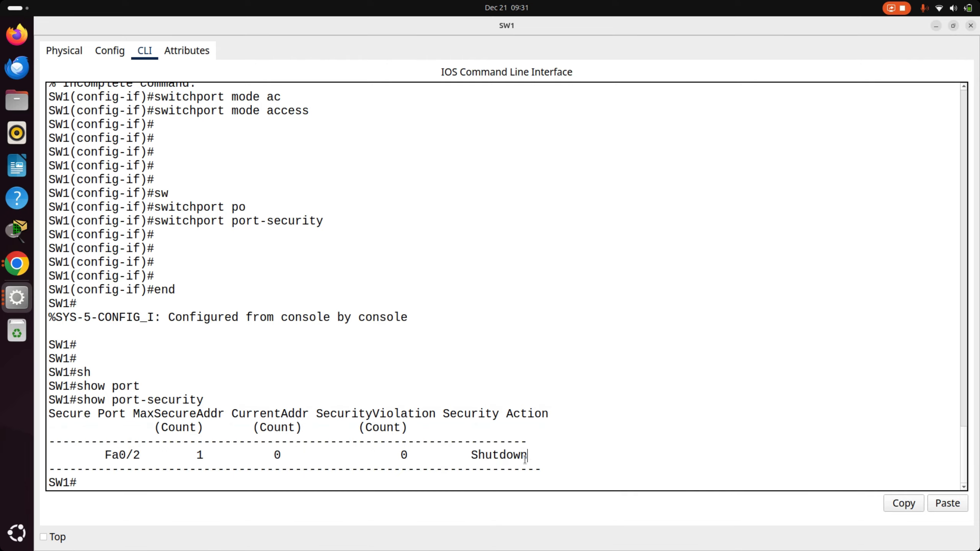
- Open SW2's CLI and list its secure MAC addresses with show port-security address
{"action": "key", "text": "alt+Tab"}
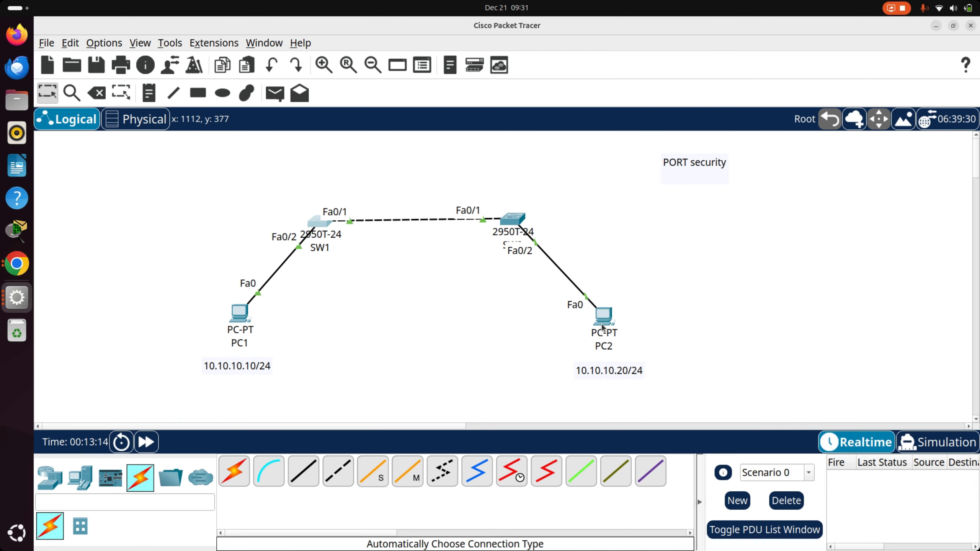
{"action": "left_click", "coordinate": [512, 218]}
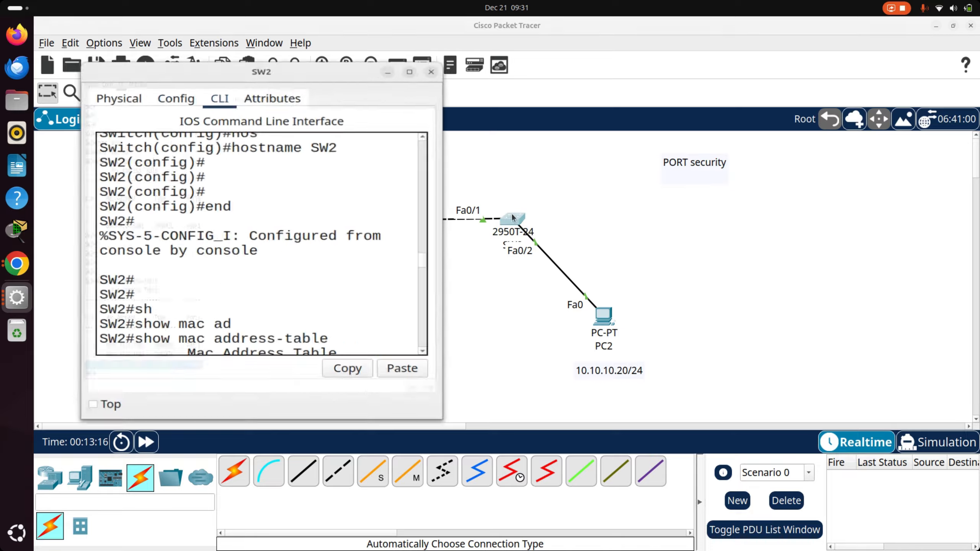
{"action": "double_click", "coordinate": [347, 77]}
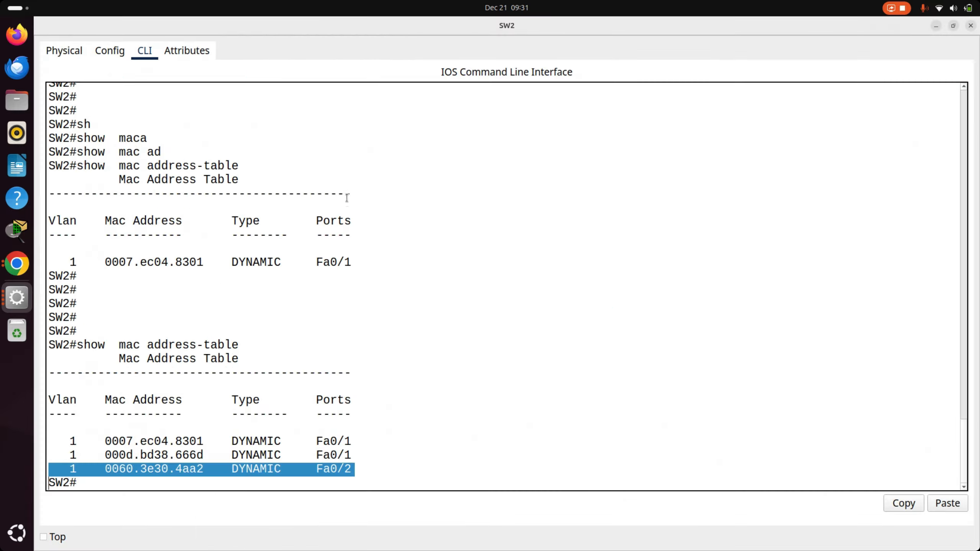
{"action": "left_click_drag", "start_coordinate": [348, 235], "coordinate": [345, 256]}
{"action": "type", "text": "sh"}
{"action": "key", "text": "Tab"}
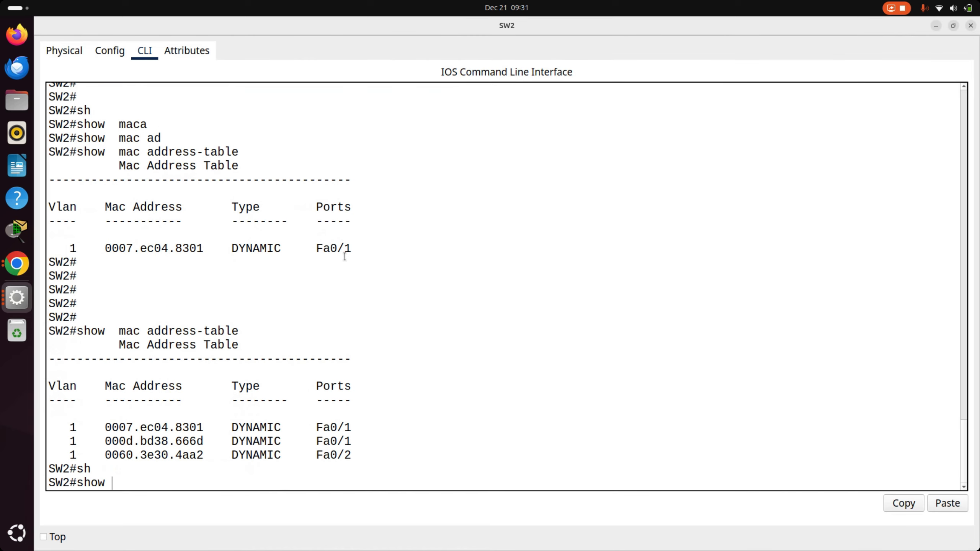
{"action": "type", "text": "po"}
{"action": "key", "text": "Tab"}
{"action": "type", "text": "ad"}
{"action": "key", "text": "Tab"}
{"action": "key", "text": "Return"}
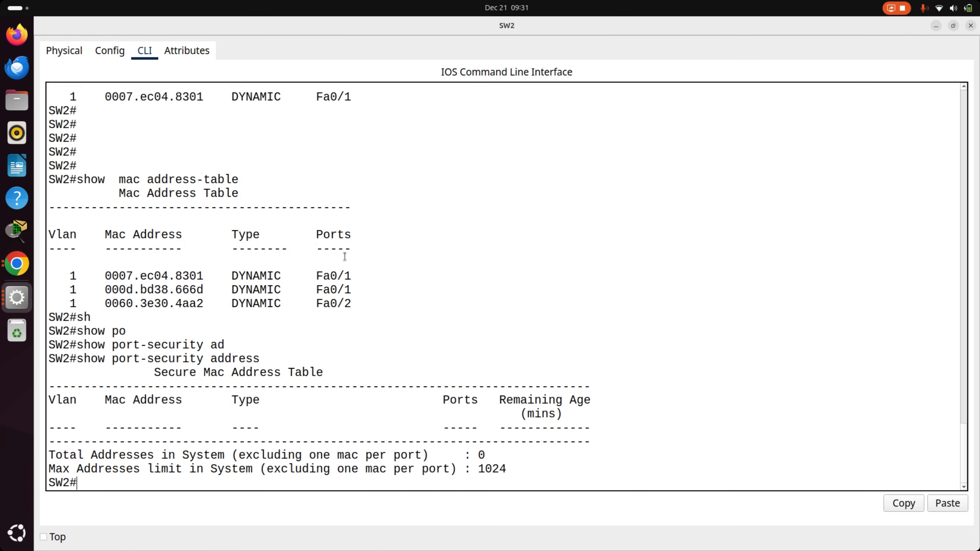
{"action": "key", "text": "alt+Tab"}
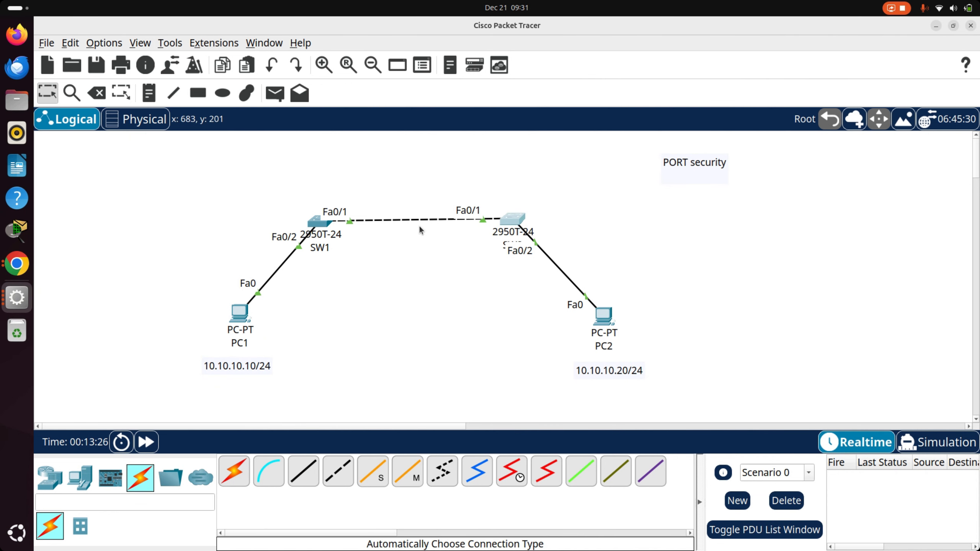
{"action": "left_click", "coordinate": [515, 220]}
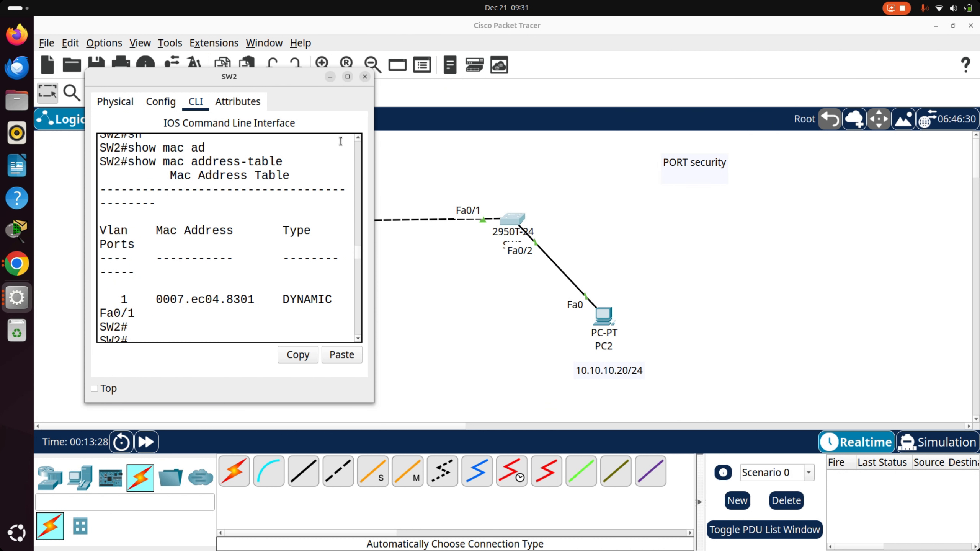
{"action": "left_click", "coordinate": [347, 77]}
{"action": "key", "text": "Up"}
{"action": "key", "text": "Up"}
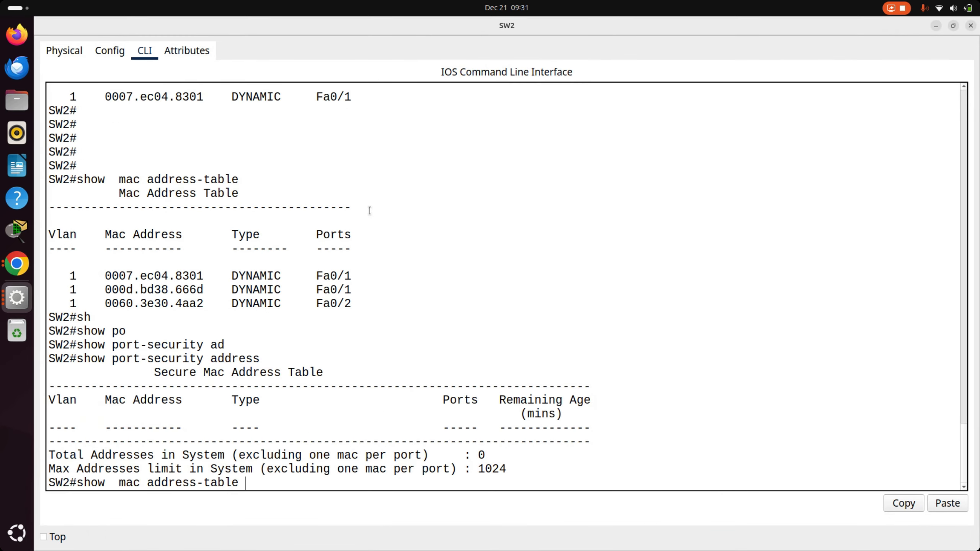
{"action": "key", "text": "Up"}
{"action": "key", "text": "Up"}
{"action": "key", "text": "Up"}
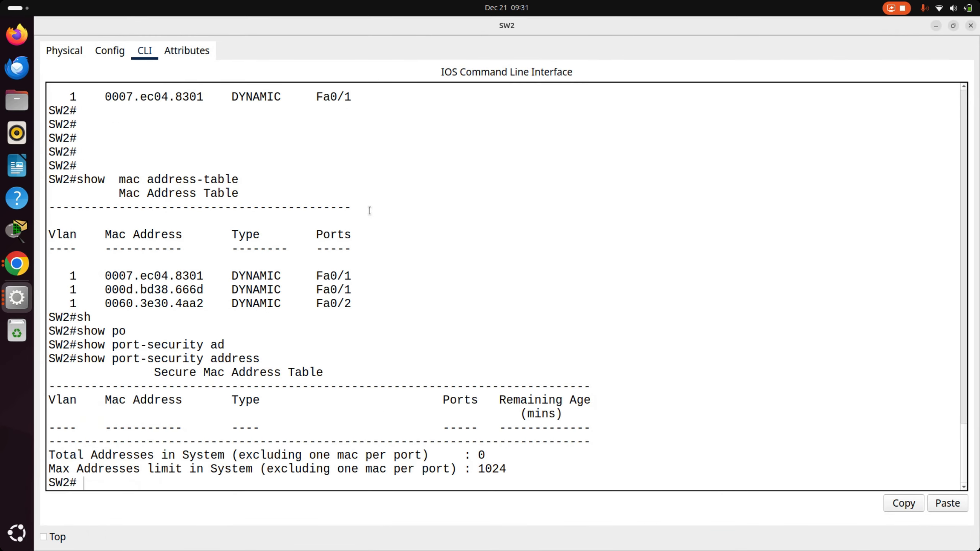
{"action": "type", "text": "shs"}
{"action": "key", "text": "Tab"}
{"action": "key", "text": "BackSpace"}
{"action": "key", "text": "Tab"}
{"action": "type", "text": "po"}
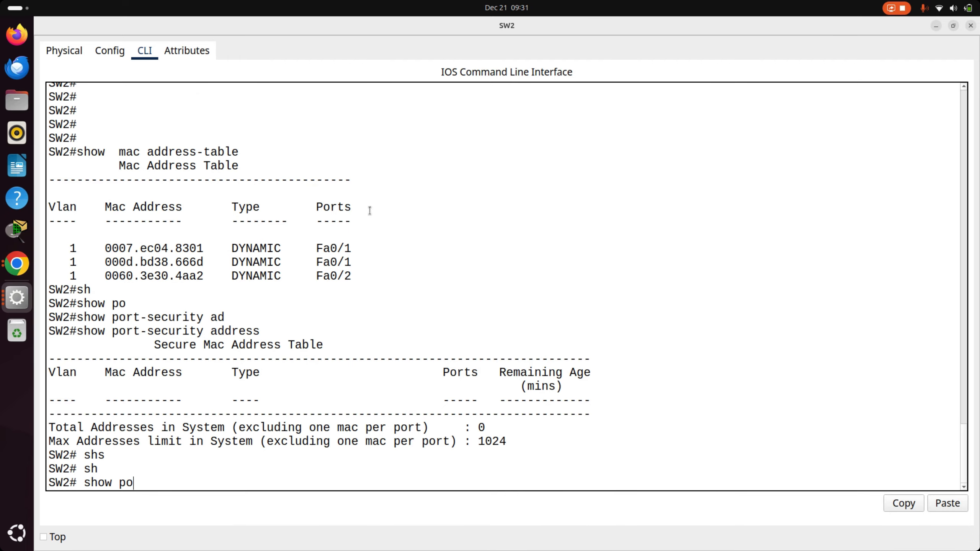
{"action": "type", "text": "rt"}
{"action": "key", "text": "Tab"}
{"action": "key", "text": "ctrl+c"}
{"action": "key", "text": "ctrl+c"}
{"action": "key", "text": "ctrl+c"}
- Return to SW1's CLI and list its secure MAC addresses with show port-security address
{"action": "key", "text": "alt+Tab"}
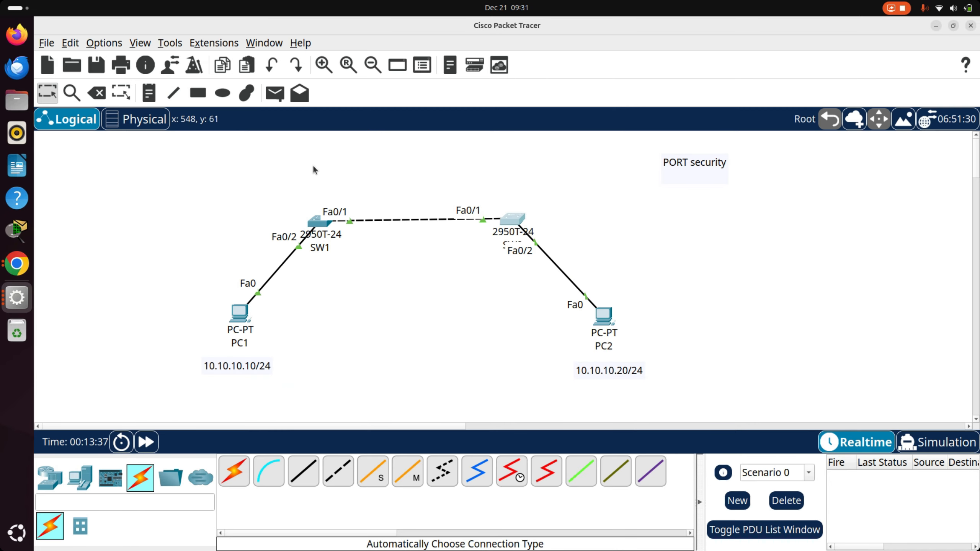
{"action": "left_click", "coordinate": [317, 220]}
{"action": "left_click", "coordinate": [350, 77]}
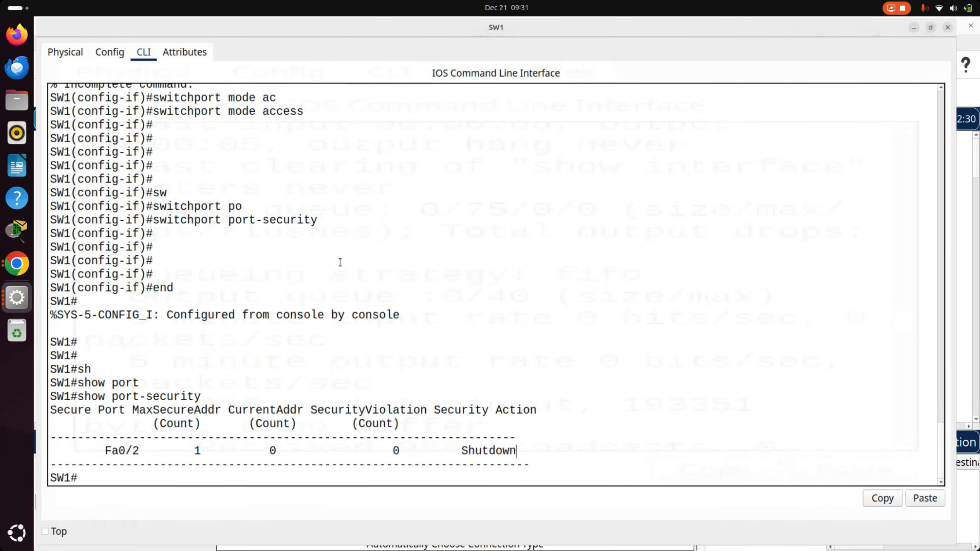
{"action": "type", "text": "sh"}
{"action": "key", "text": "Tab"}
{"action": "type", "text": "po"}
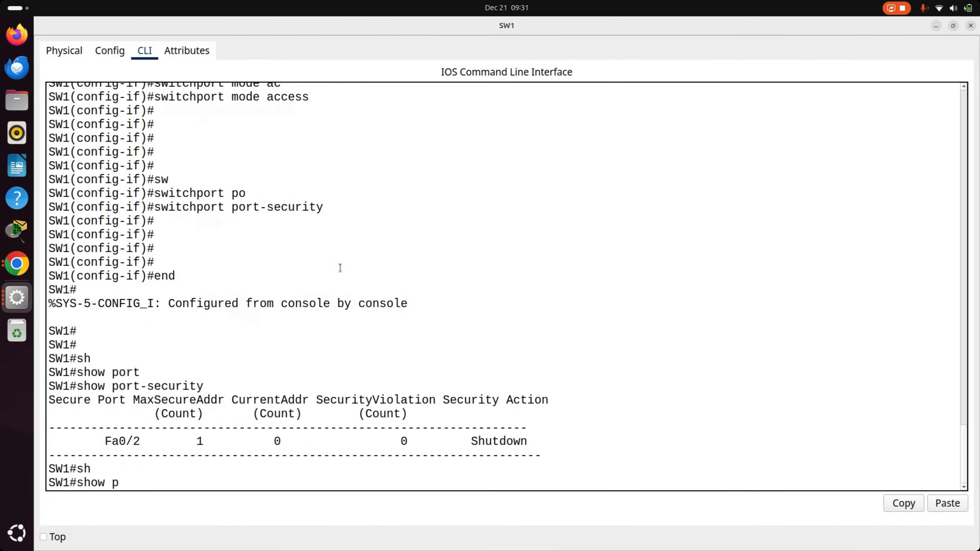
{"action": "key", "text": "Tab"}
{"action": "key", "text": "Return"}
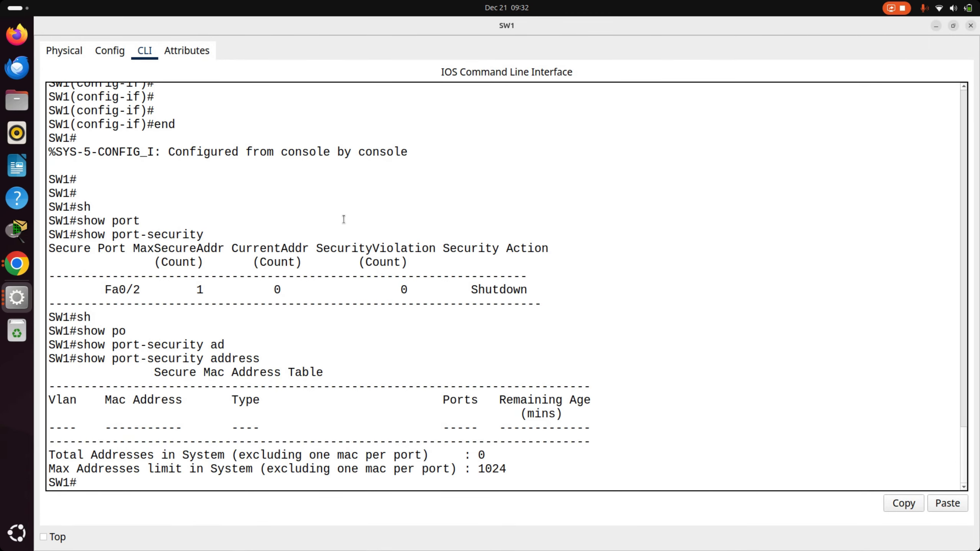
- Examine the columns of SW1's secure MAC address table against the topology and review the earlier CLI output
{"action": "double_click", "coordinate": [76, 399]}
{"action": "left_click", "coordinate": [140, 406]}
{"action": "triple_click", "coordinate": [259, 398]}
{"action": "key", "text": "alt+Tab"}
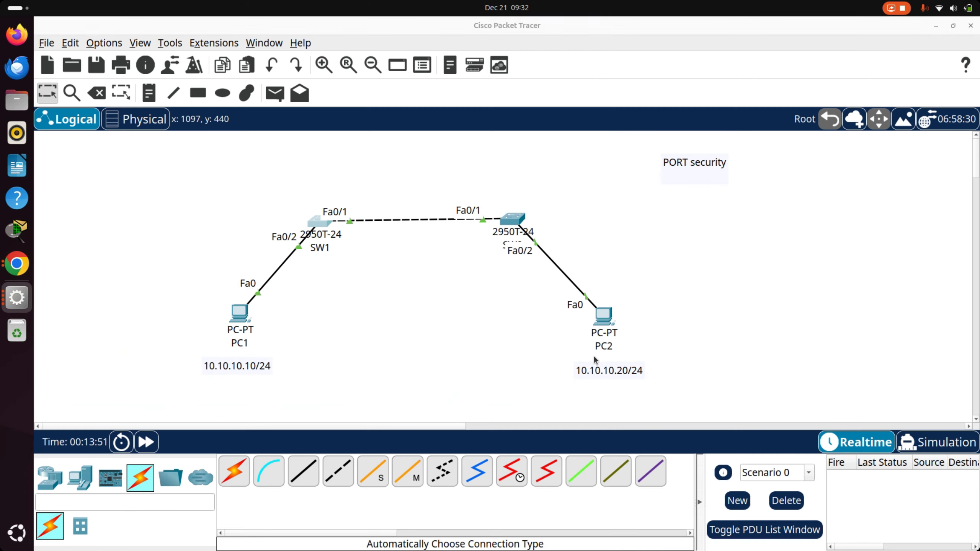
{"action": "left_click", "coordinate": [317, 220]}
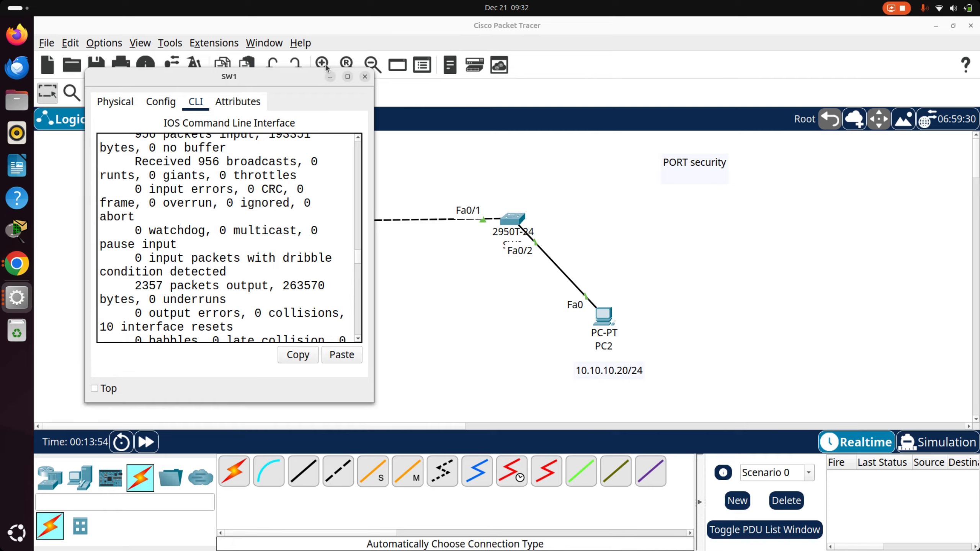
{"action": "left_click", "coordinate": [370, 75]}
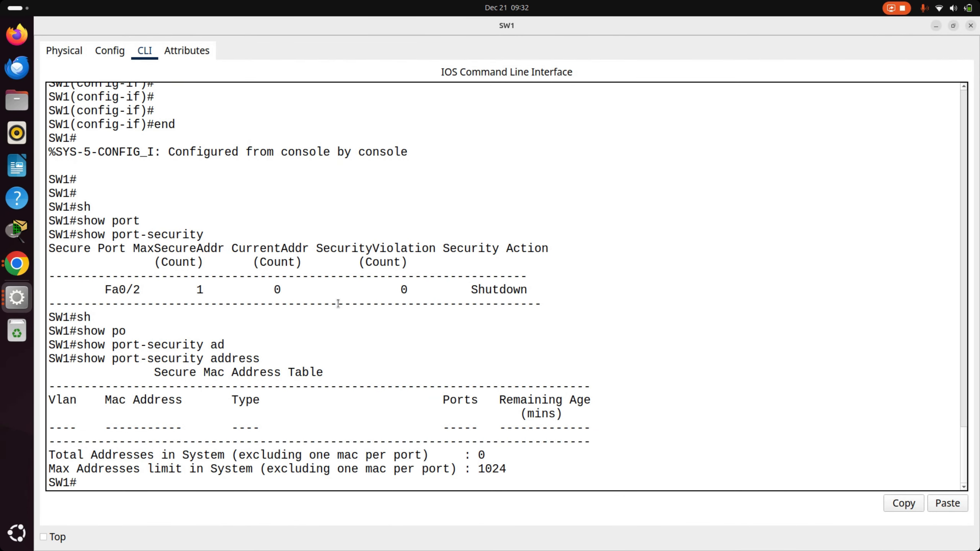
{"action": "scroll", "coordinate": [338, 303], "scroll_direction": "up", "scroll_amount": 14}
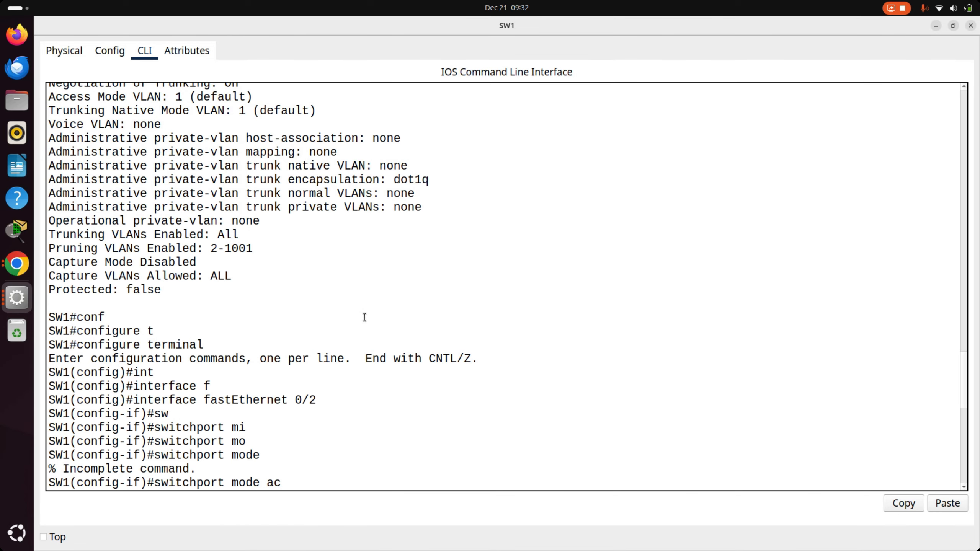
{"action": "scroll", "coordinate": [365, 317], "scroll_direction": "down", "scroll_amount": 14}
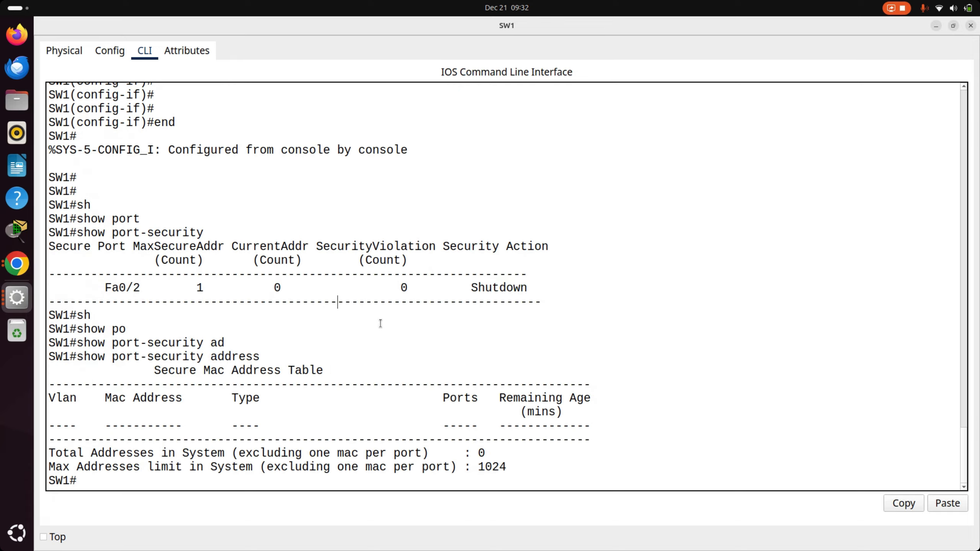
- Enter SW1's global configuration mode and open interface fastEthernet 0/2
{"action": "type", "text": "conf"}
{"action": "key", "text": "Tab"}
{"action": "type", "text": "t"}
{"action": "key", "text": "Tab"}
{"action": "key", "text": "Return"}
{"action": "key", "text": "Return"}
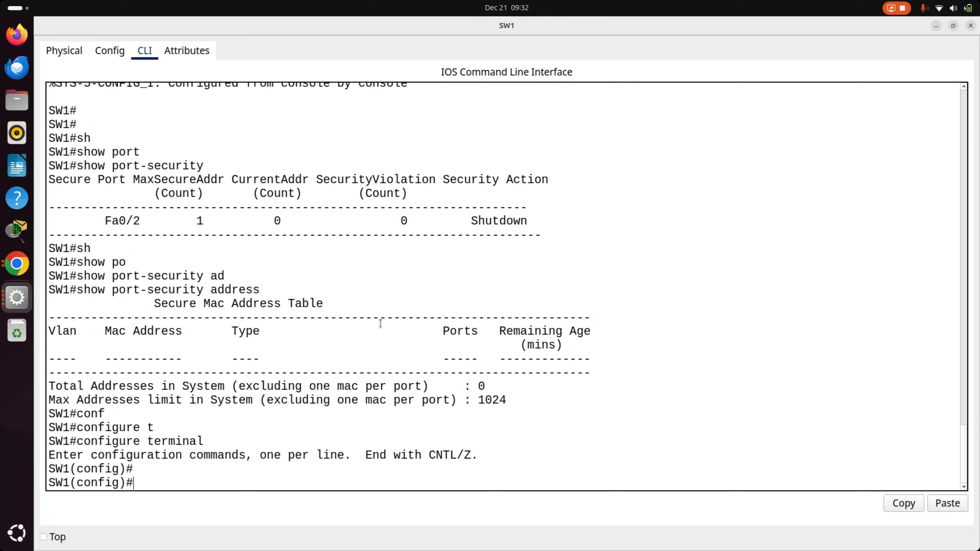
{"action": "type", "text": "int"}
{"action": "key", "text": "Tab"}
{"action": "type", "text": "f"}
- Apply switchport port-security again on SW1's fastEthernet 0/2
{"action": "key", "text": "Tab"}
{"action": "type", "text": "0/2"}
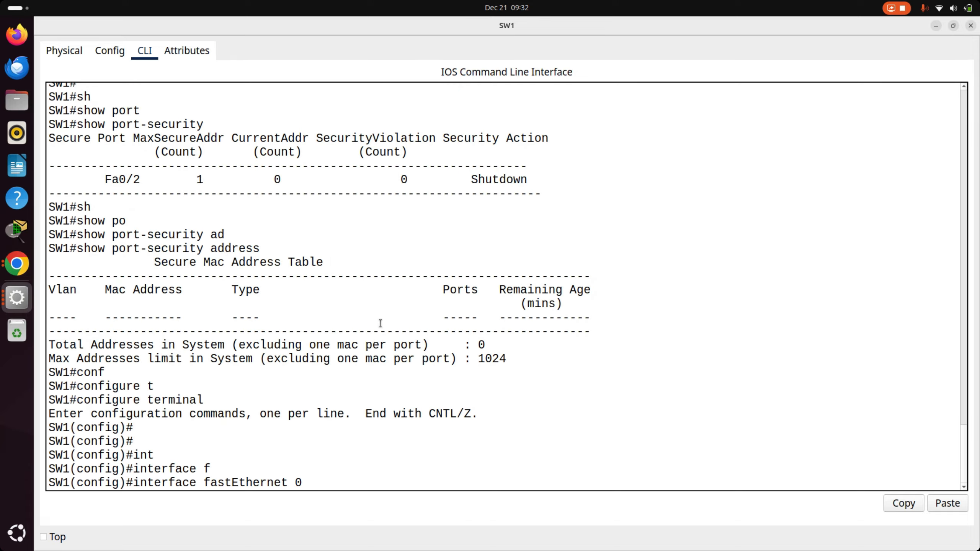
{"action": "key", "text": "Return"}
{"action": "type", "text": "sw"}
{"action": "key", "text": "Tab"}
{"action": "type", "text": "po"}
- List the options available for the switchport port-security command and examine the mac-address entry
{"action": "key", "text": "Tab"}
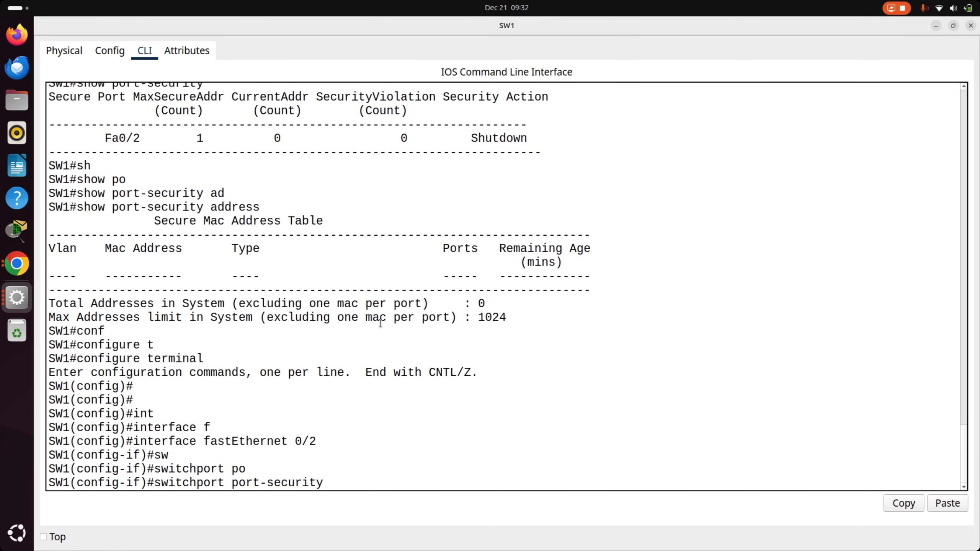
{"action": "key", "text": "Return"}
{"action": "type", "text": "sw"}
{"action": "key", "text": "Tab"}
{"action": "type", "text": "po"}
{"action": "key", "text": "Tab"}
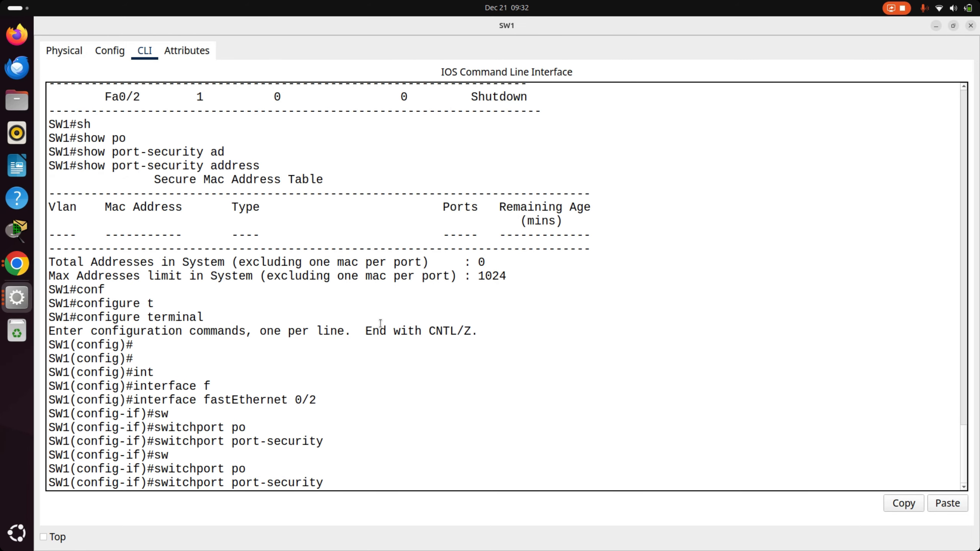
{"action": "type", "text": "?"}
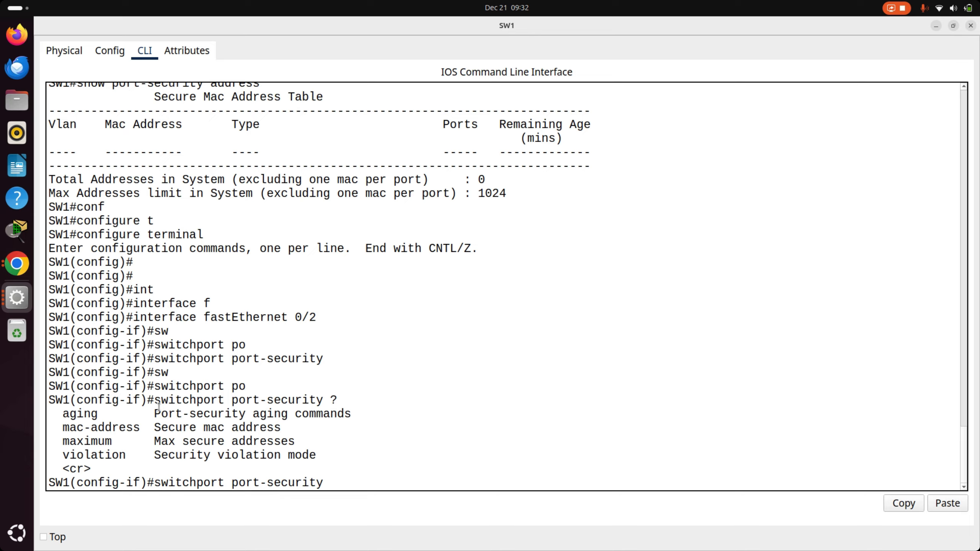
{"action": "triple_click", "coordinate": [123, 424]}
{"action": "left_click", "coordinate": [329, 443]}
{"action": "type", "text": "mac ad"}
{"action": "key", "text": "Tab"}
{"action": "key", "text": "BackSpace"}
{"action": "key", "text": "BackSpace"}
{"action": "key", "text": "BackSpace"}
{"action": "key", "text": "BackSpace"}
{"action": "key", "text": "BackSpace"}
{"action": "key", "text": "BackSpace"}
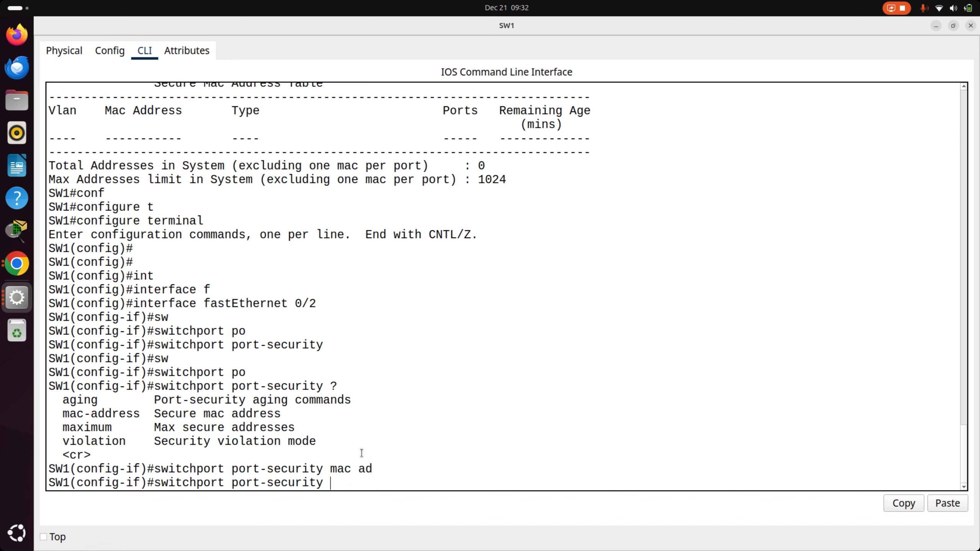
- Limit SW1's fastEthernet 0/2 to one secure MAC address with switchport port-security maximum 1
{"action": "type", "text": "max"}
{"action": "key", "text": "Tab"}
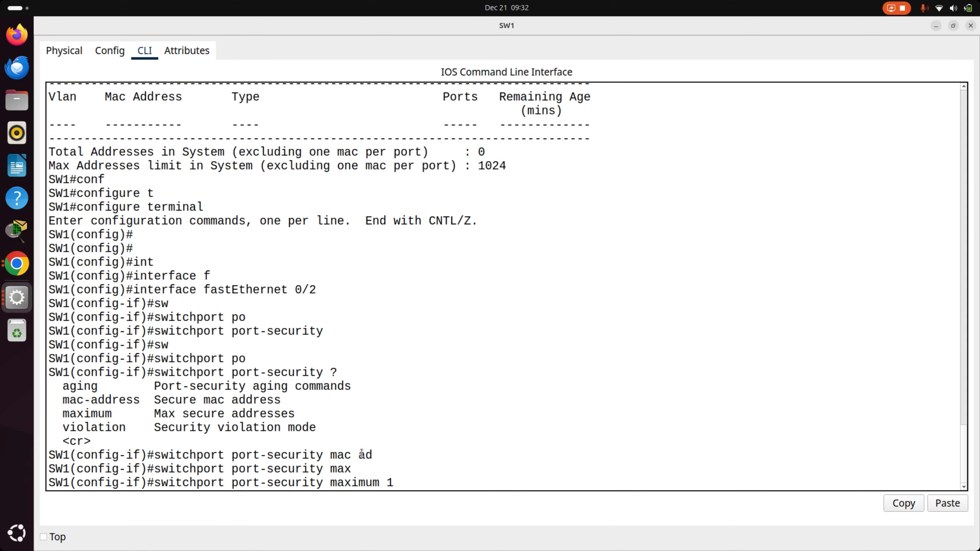
{"action": "type", "text": "1"}
{"action": "key", "text": "Return"}
{"action": "key", "text": "Return"}
{"action": "key", "text": "Return"}
{"action": "key", "text": "Return"}
{"action": "key", "text": "Return"}
{"action": "key", "text": "Return"}
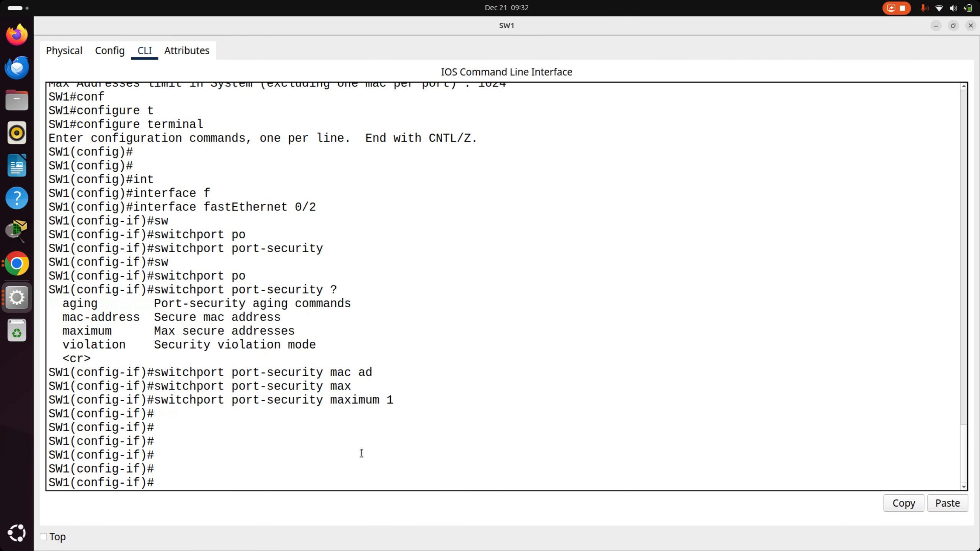
- List the options available for the switchport command on SW1's fastEthernet 0/2
{"action": "type", "text": "sw"}
{"action": "key", "text": "Tab"}
{"action": "type", "text": "vi"}
{"action": "key", "text": "Tab"}
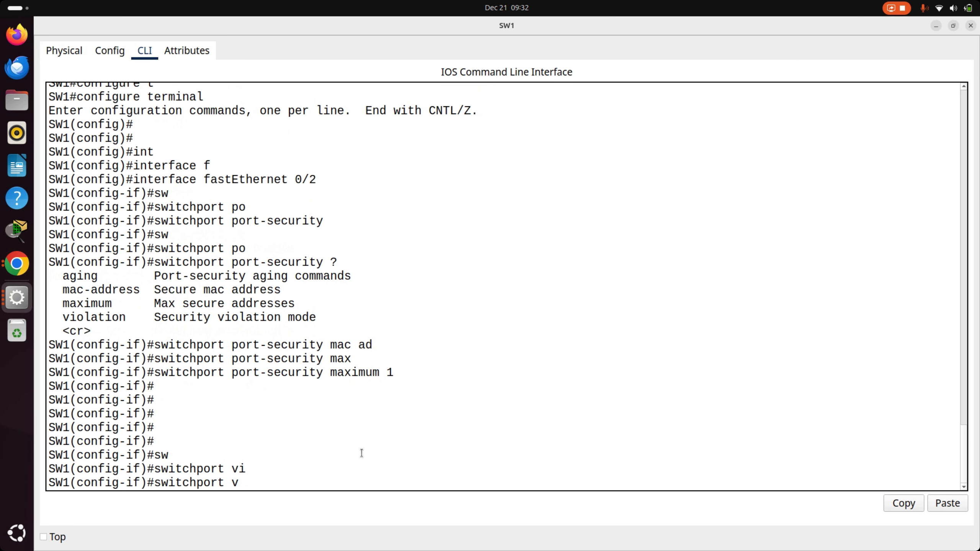
{"action": "key", "text": "BackSpace"}
{"action": "type", "text": "?"}
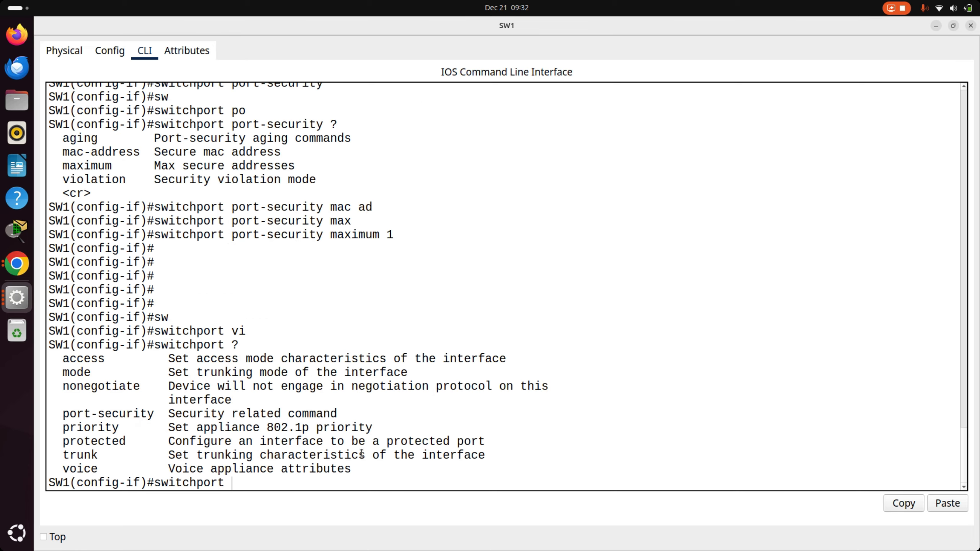
{"action": "key", "text": "BackSpace"}
{"action": "key", "text": "BackSpace"}
{"action": "key", "text": "BackSpace"}
{"action": "key", "text": "BackSpace"}
{"action": "key", "text": "BackSpace"}
{"action": "key", "text": "BackSpace"}
{"action": "key", "text": "BackSpace"}
{"action": "key", "text": "BackSpace"}
{"action": "key", "text": "BackSpace"}
{"action": "key", "text": "BackSpace"}
- Begin the switchport port-security violation command on SW1's fastEthernet 0/2 and list its available modes
{"action": "type", "text": "sw"}
{"action": "key", "text": "Tab"}
{"action": "type", "text": "po"}
{"action": "key", "text": "Tab"}
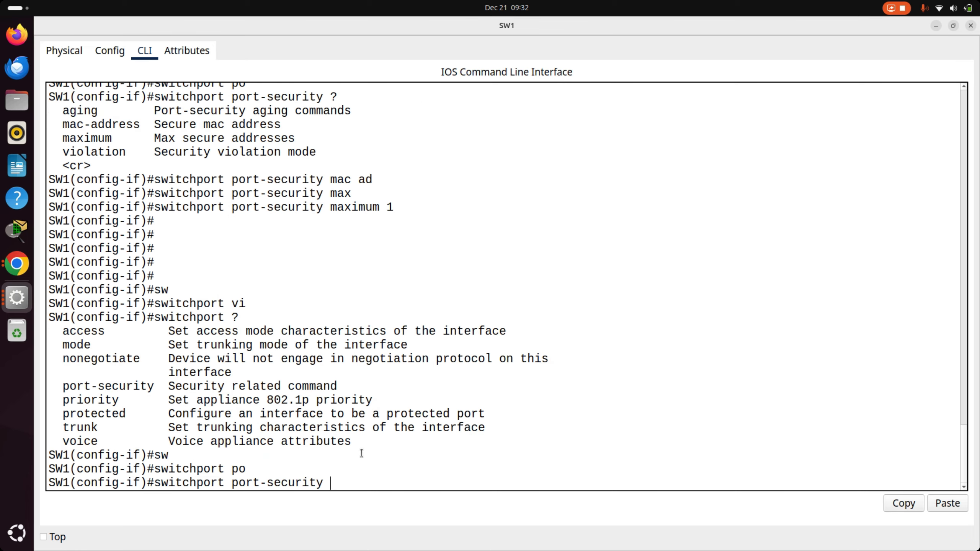
{"action": "type", "text": "?vi"}
{"action": "key", "text": "Tab"}
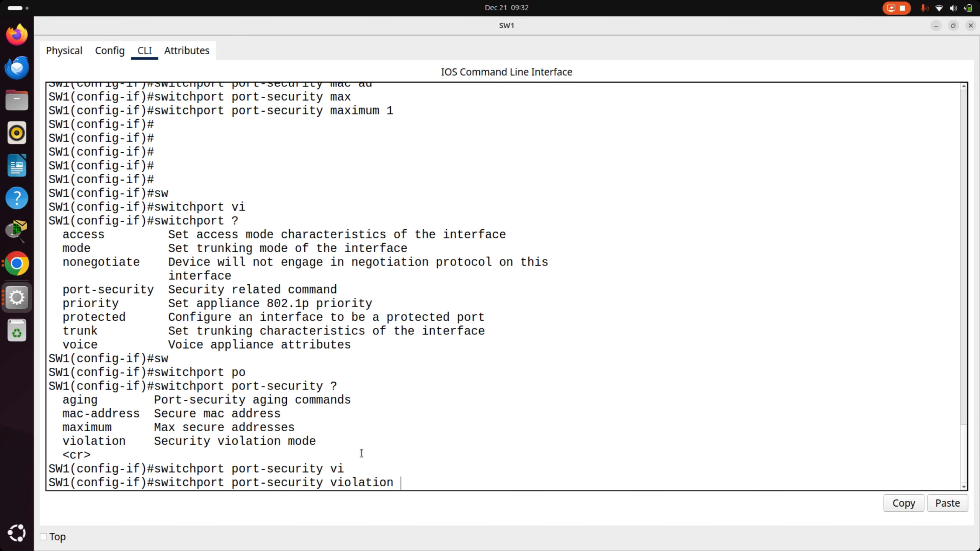
{"action": "type", "text": "?"}
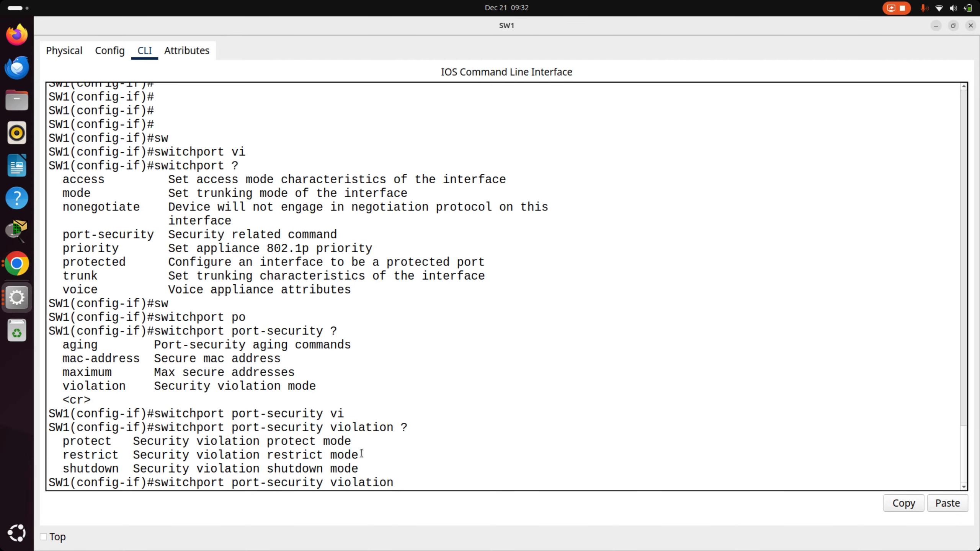
- Examine the protect, restrict and shutdown entries in the list of port-security violation modes
{"action": "double_click", "coordinate": [93, 442]}
{"action": "triple_click", "coordinate": [102, 455]}
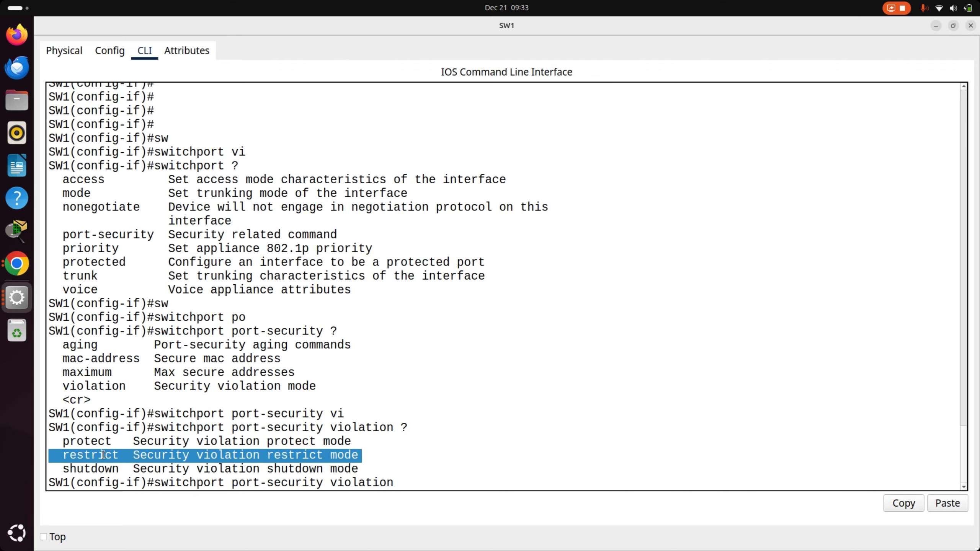
{"action": "double_click", "coordinate": [104, 456]}
{"action": "double_click", "coordinate": [116, 453]}
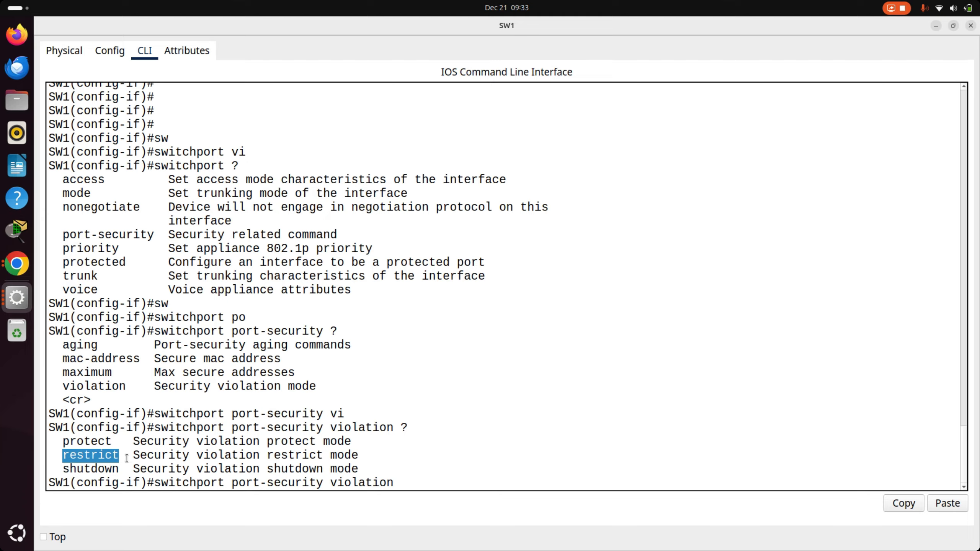
{"action": "triple_click", "coordinate": [153, 454]}
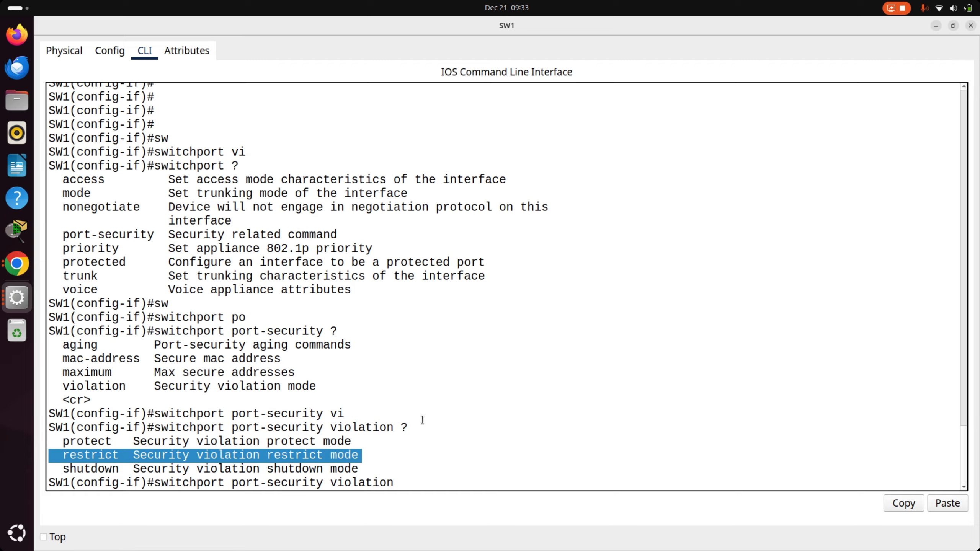
{"action": "triple_click", "coordinate": [104, 455]}
{"action": "double_click", "coordinate": [104, 467]}
{"action": "double_click", "coordinate": [106, 470]}
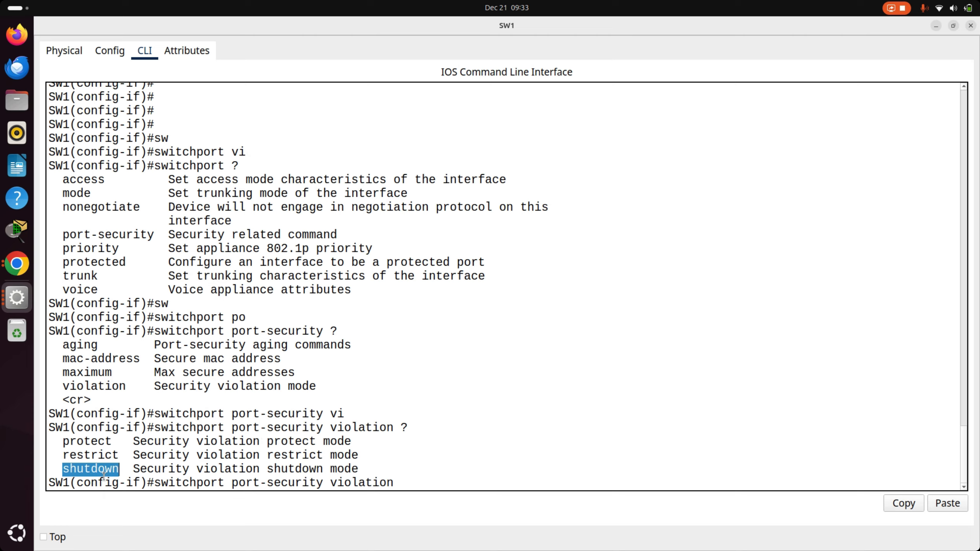
{"action": "triple_click", "coordinate": [106, 472]}
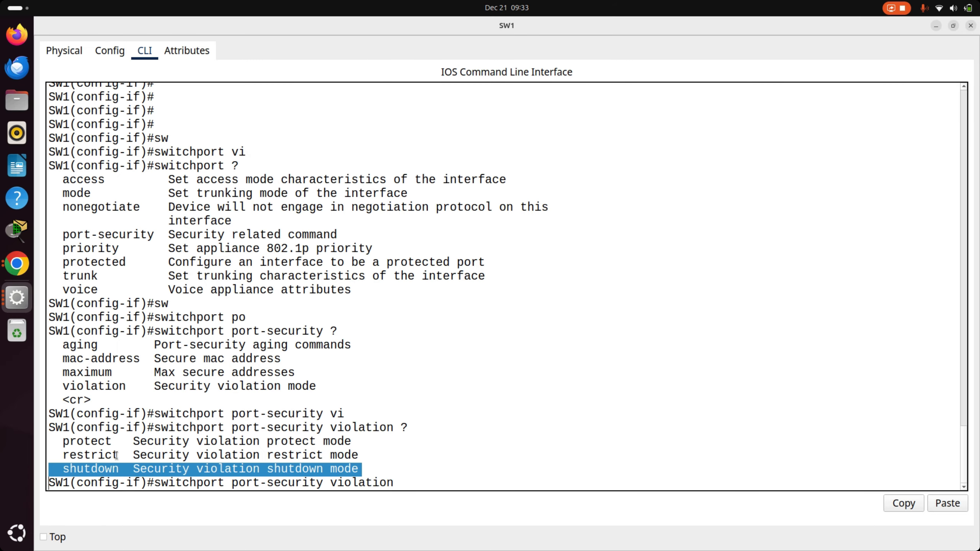
{"action": "left_click", "coordinate": [379, 451]}
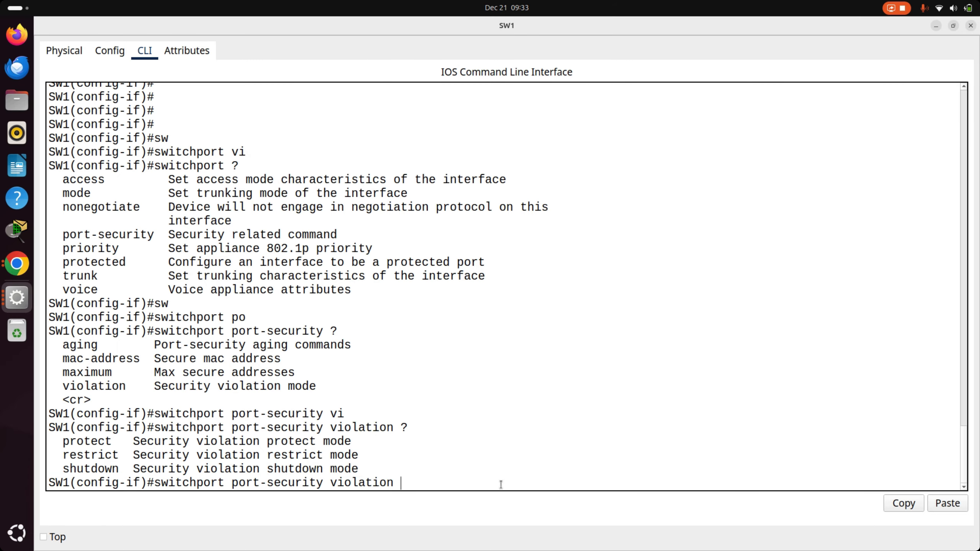
- Set the port-security violation mode of SW1's fastEthernet 0/2 to shutdown
{"action": "type", "text": "sh"}
{"action": "key", "text": "Tab"}
{"action": "key", "text": "Return"}
- Leave configuration mode on SW1 and display the port security summary with show port-security
{"action": "key", "text": "Return"}
{"action": "key", "text": "Return"}
{"action": "key", "text": "Return"}
{"action": "key", "text": "Return"}
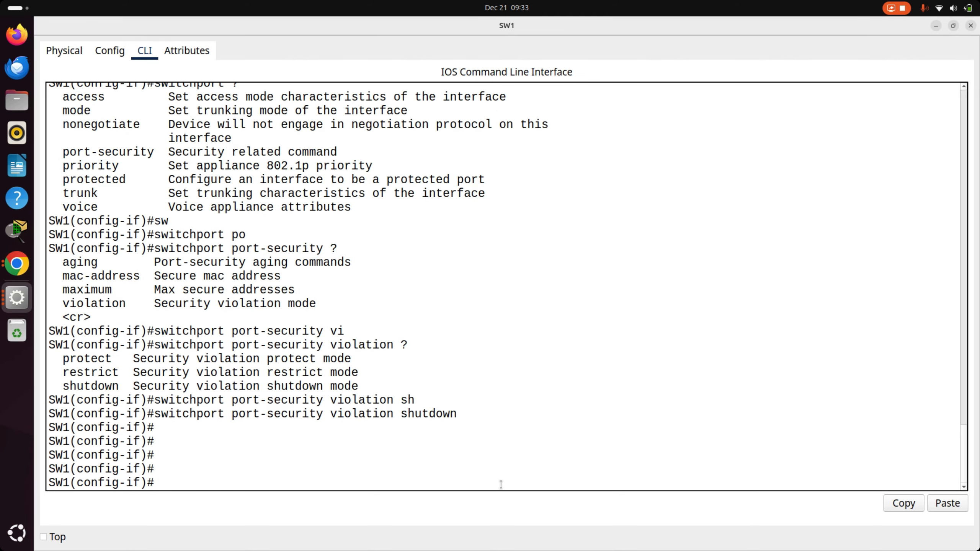
{"action": "type", "text": "end"}
{"action": "key", "text": "Return"}
{"action": "key", "text": "Return"}
{"action": "key", "text": "Return"}
{"action": "key", "text": "Return"}
{"action": "key", "text": "Return"}
{"action": "key", "text": "Return"}
{"action": "key", "text": "Return"}
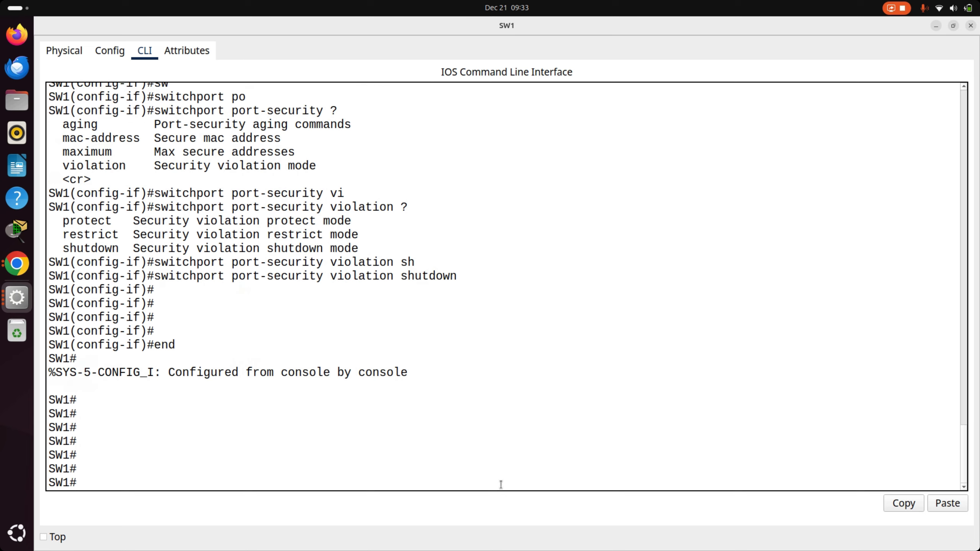
{"action": "type", "text": "sh"}
{"action": "key", "text": "Tab"}
{"action": "type", "text": "po"}
{"action": "key", "text": "Tab"}
{"action": "key", "text": "Return"}
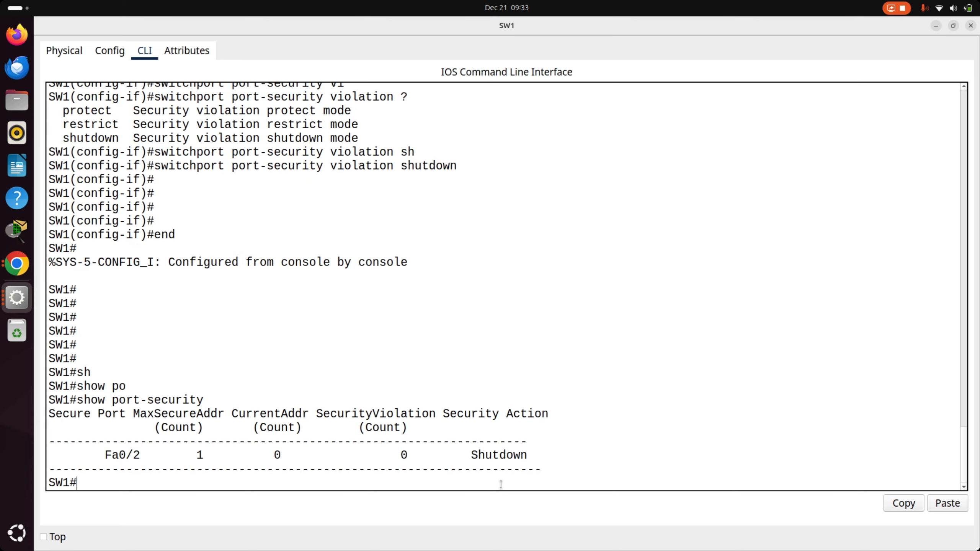
- Display SW1's secure MAC address table with show port-security address
{"action": "key", "text": "Up"}
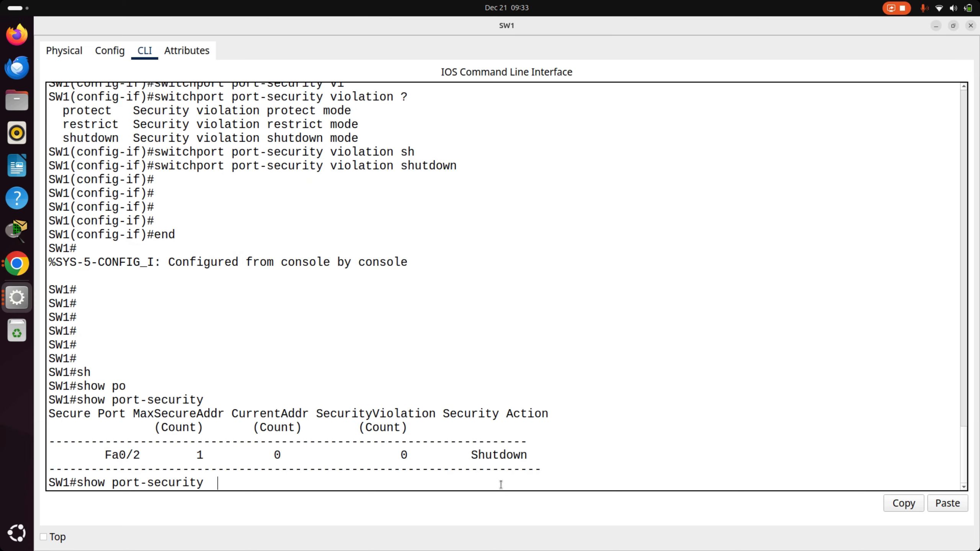
{"action": "type", "text": "ad"}
{"action": "key", "text": "Tab"}
{"action": "key", "text": "Return"}
{"action": "key", "text": "Return"}
{"action": "key", "text": "Return"}
{"action": "key", "text": "Return"}
- Open PC1 from the topology, look at its FastEthernet0 configuration and go to its desktop applications
{"action": "key", "text": "alt+Tab"}
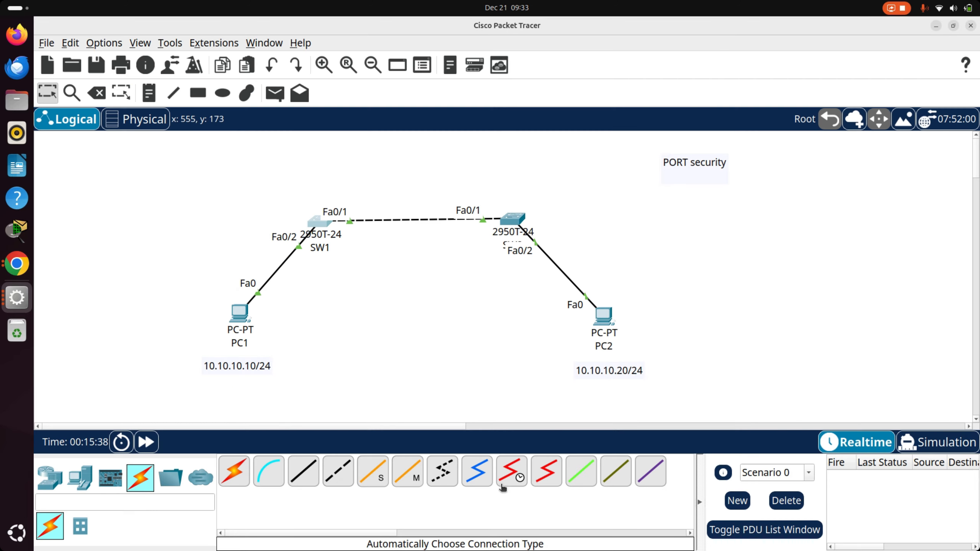
{"action": "left_click", "coordinate": [252, 317]}
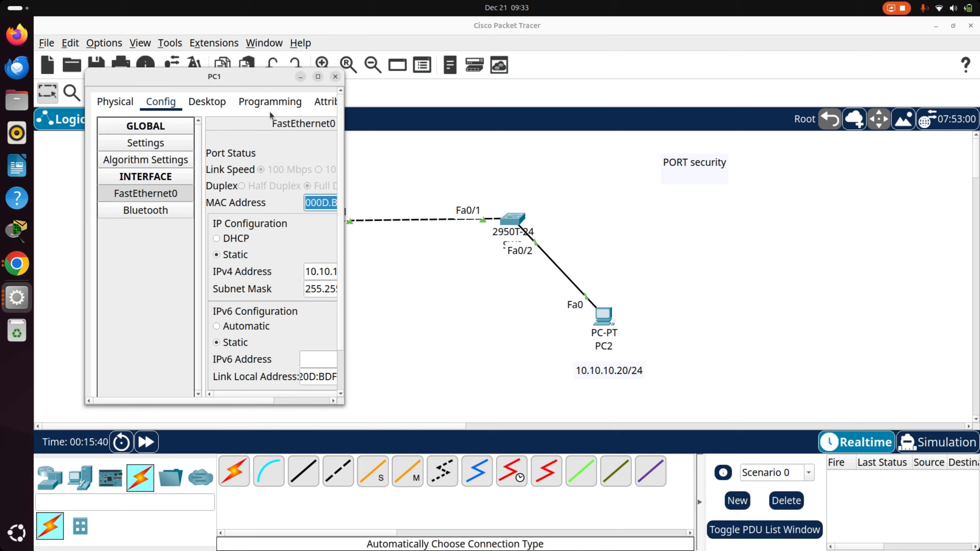
{"action": "left_click", "coordinate": [318, 77]}
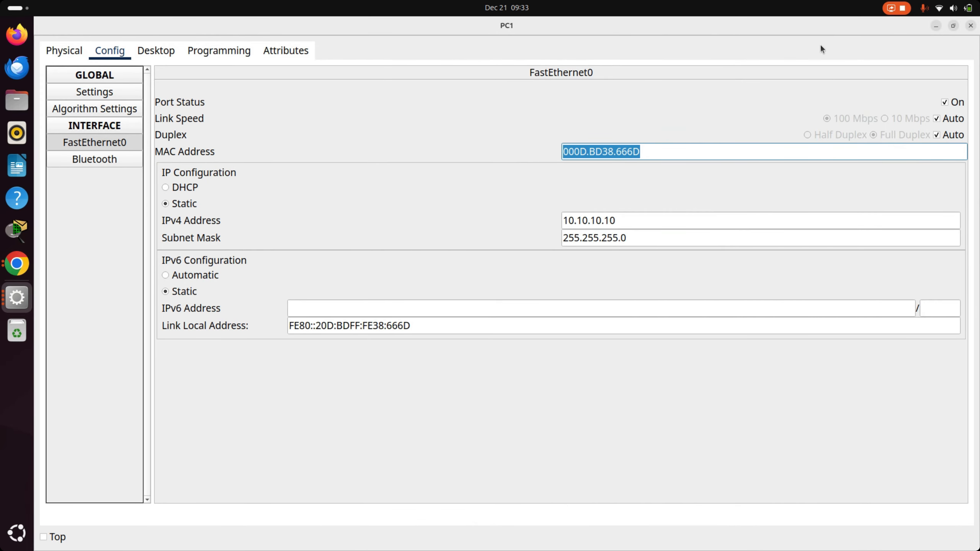
{"action": "left_click", "coordinate": [65, 50]}
{"action": "left_click", "coordinate": [112, 51]}
{"action": "left_click", "coordinate": [161, 55]}
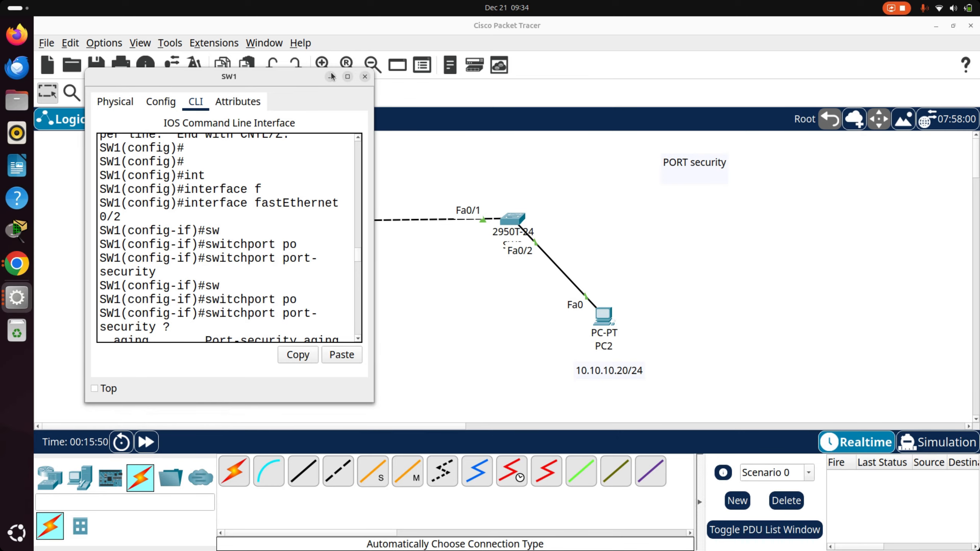
- Display SW1's secure MAC address table again and examine the VLAN, MAC address, type and port of its entry
{"action": "left_click", "coordinate": [346, 77]}
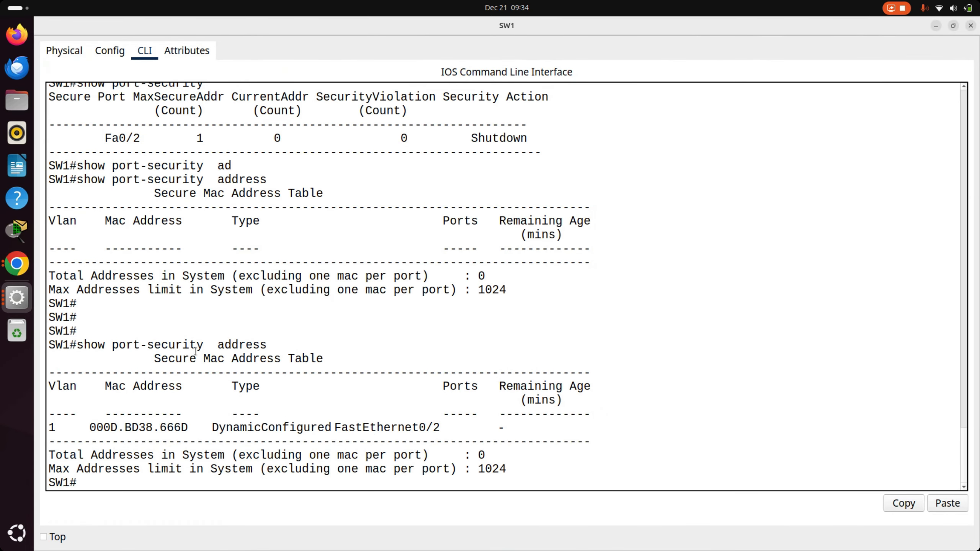
{"action": "left_click_drag", "start_coordinate": [275, 344], "coordinate": [40, 343]}
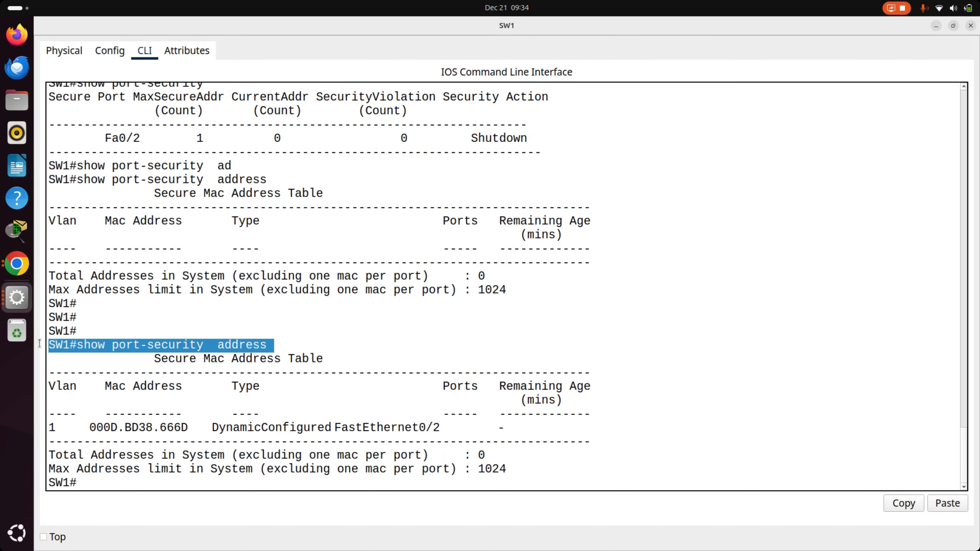
{"action": "left_click", "coordinate": [53, 422]}
{"action": "double_click", "coordinate": [53, 421]}
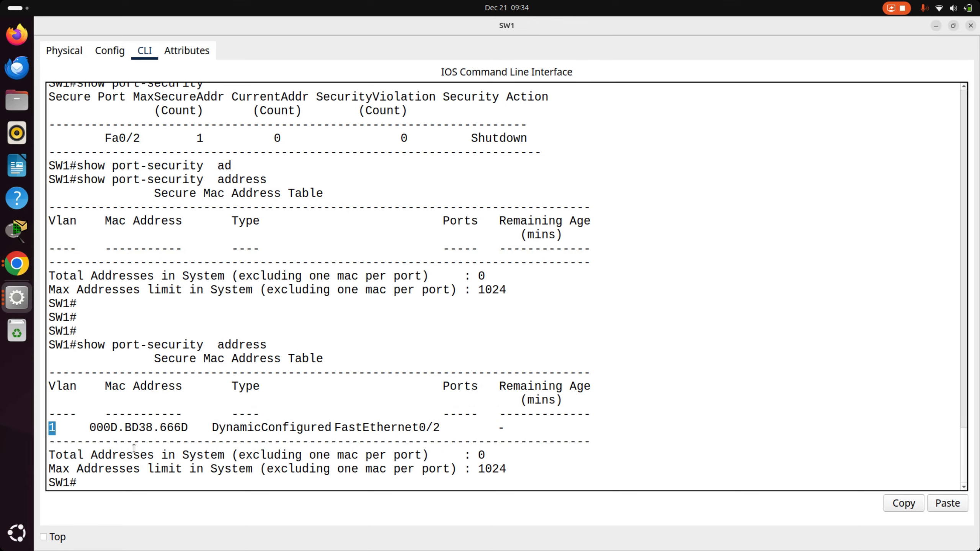
{"action": "left_click_drag", "start_coordinate": [189, 427], "coordinate": [75, 420]}
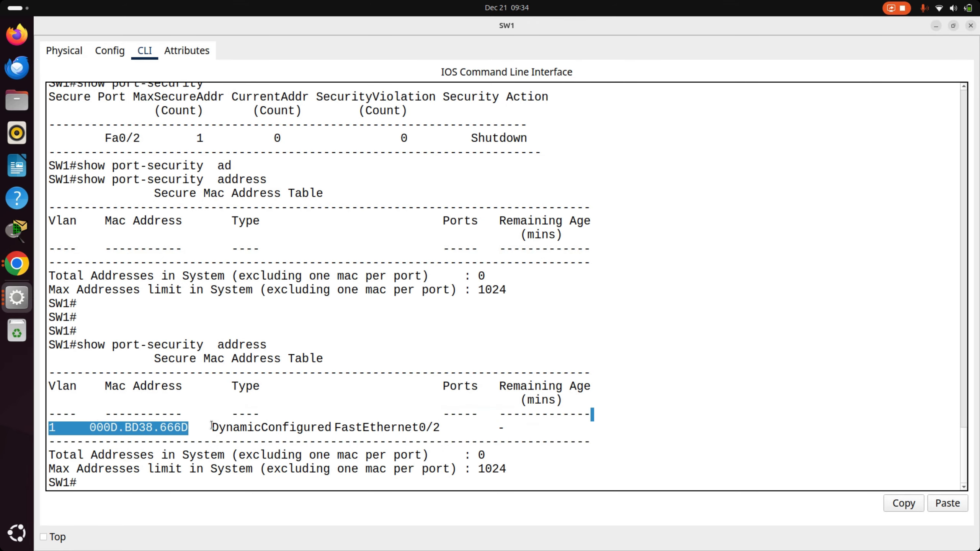
{"action": "left_click_drag", "start_coordinate": [211, 425], "coordinate": [445, 427]}
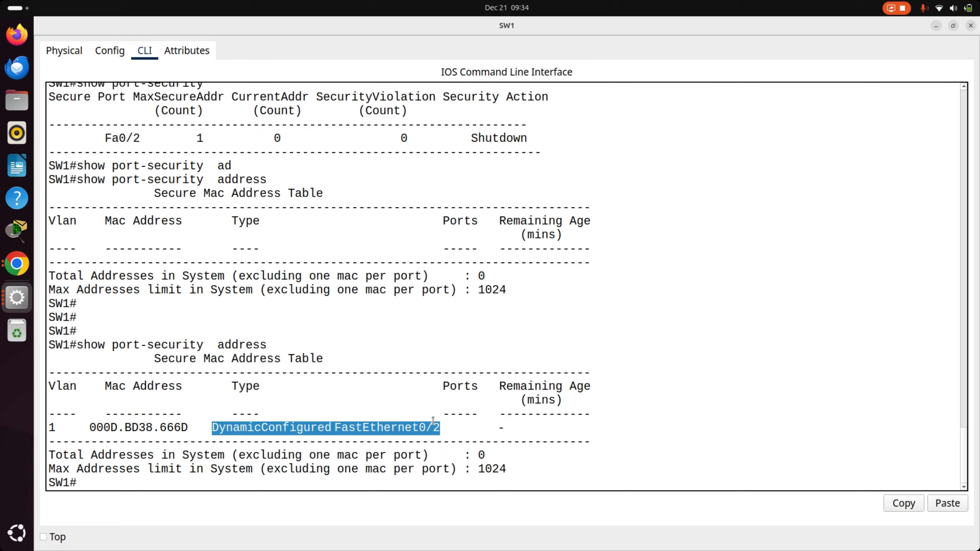
{"action": "left_click_drag", "start_coordinate": [192, 427], "coordinate": [70, 428]}
- Return to the topology and add a third PC to the workspace between PC1 and PC2, below SW1
{"action": "key", "text": "alt+Tab"}
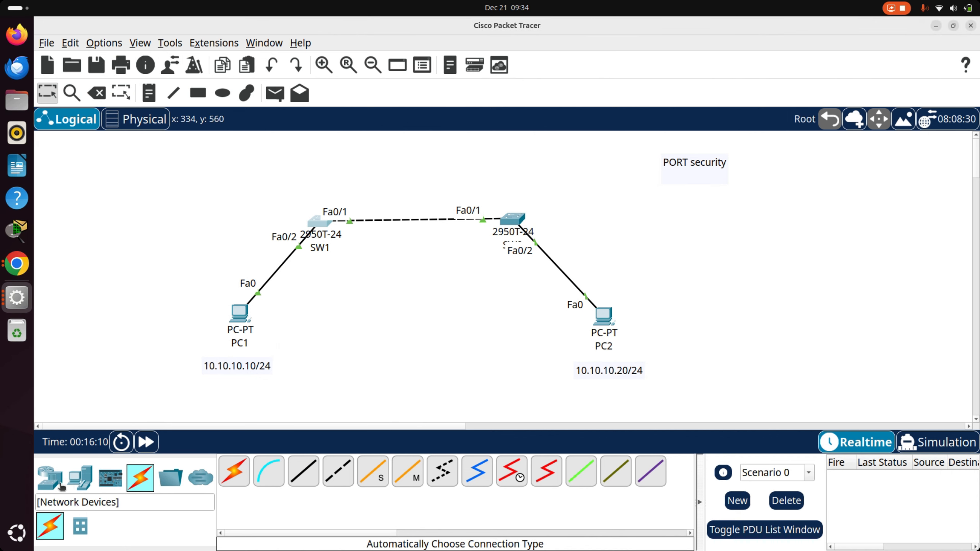
{"action": "left_click", "coordinate": [80, 477]}
{"action": "left_click", "coordinate": [234, 471]}
{"action": "left_click", "coordinate": [351, 316]}
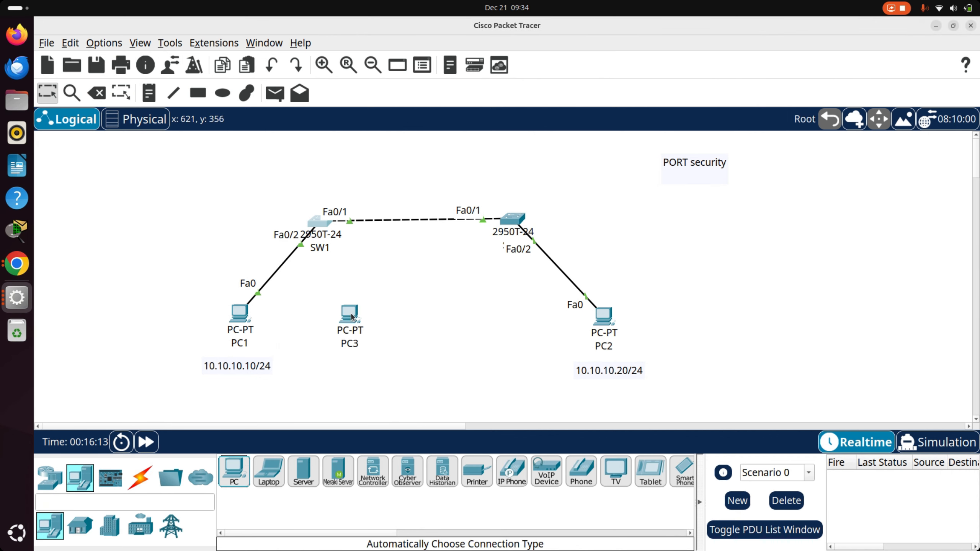
- Open PC3's IP configuration and assign the static IPv4 address 10.10.10.10
{"action": "left_click", "coordinate": [350, 315]}
{"action": "left_click", "coordinate": [460, 141]}
{"action": "left_click", "coordinate": [487, 146]}
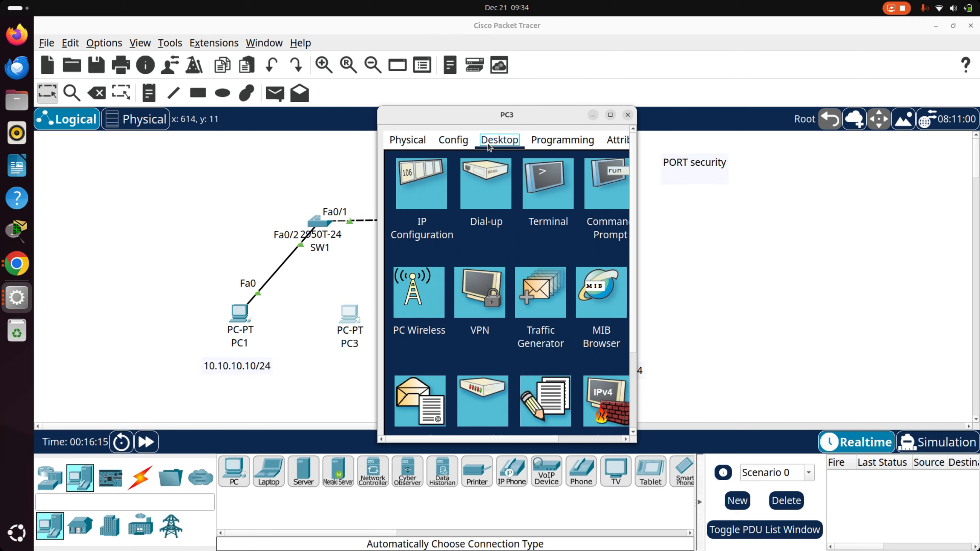
{"action": "left_click", "coordinate": [431, 203]}
{"action": "scroll", "coordinate": [513, 193], "scroll_direction": "up", "scroll_amount": 3}
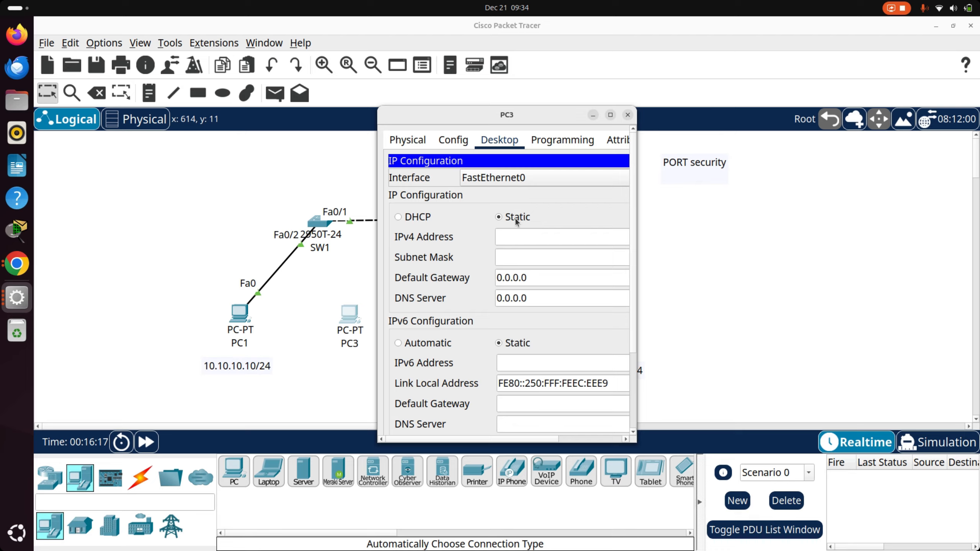
{"action": "left_click", "coordinate": [515, 237]}
{"action": "type", "text": "10.10.1"}
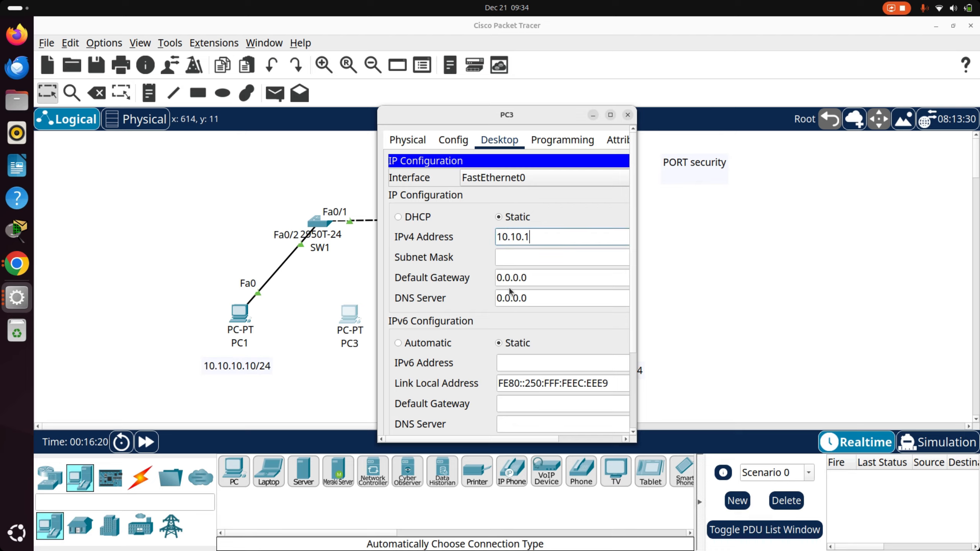
{"action": "type", "text": "0.10"}
{"action": "type", "text": "/24"}
{"action": "key", "text": "BackSpace"}
{"action": "key", "text": "BackSpace"}
- Set PC3's subnet mask to 255.255.255.0 and close its window
{"action": "key", "text": "Tab"}
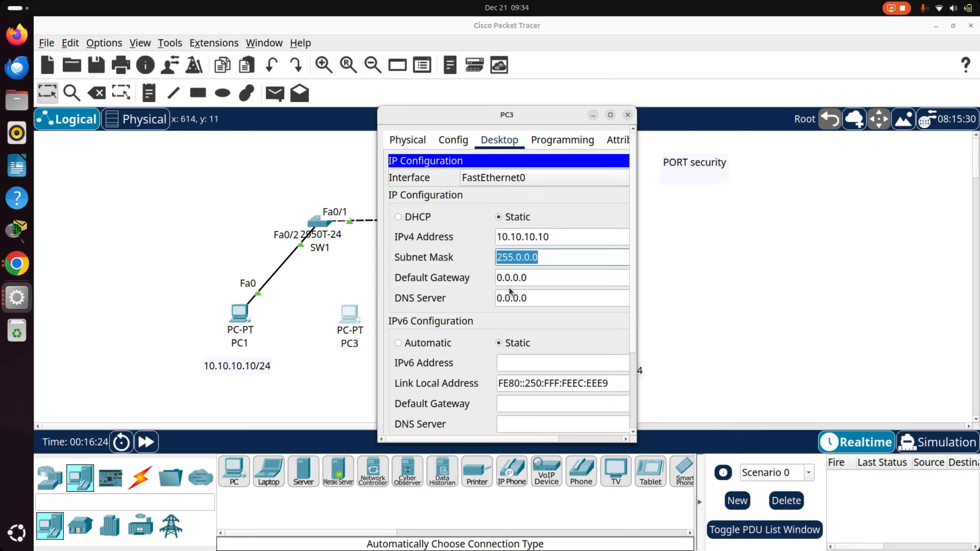
{"action": "type", "text": "255.255.255.0"}
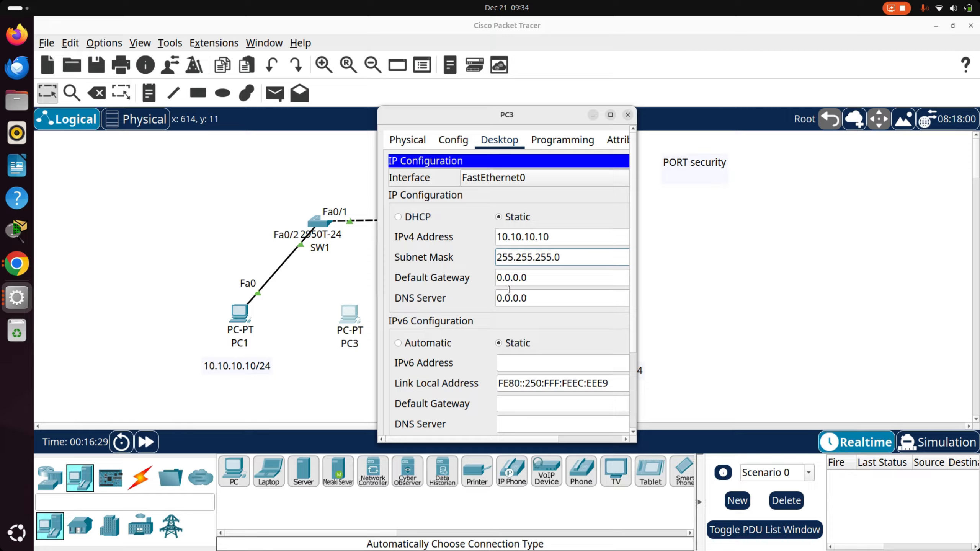
{"action": "left_click", "coordinate": [565, 193]}
{"action": "left_click", "coordinate": [627, 115]}
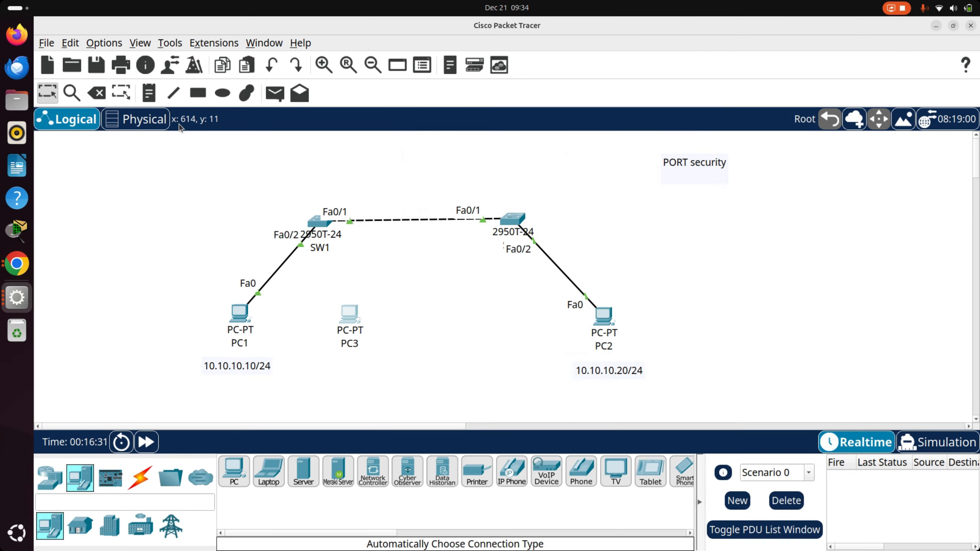
- Delete the cable between PC1 and SW1's Fa0/2 port
{"action": "left_click", "coordinate": [96, 93]}
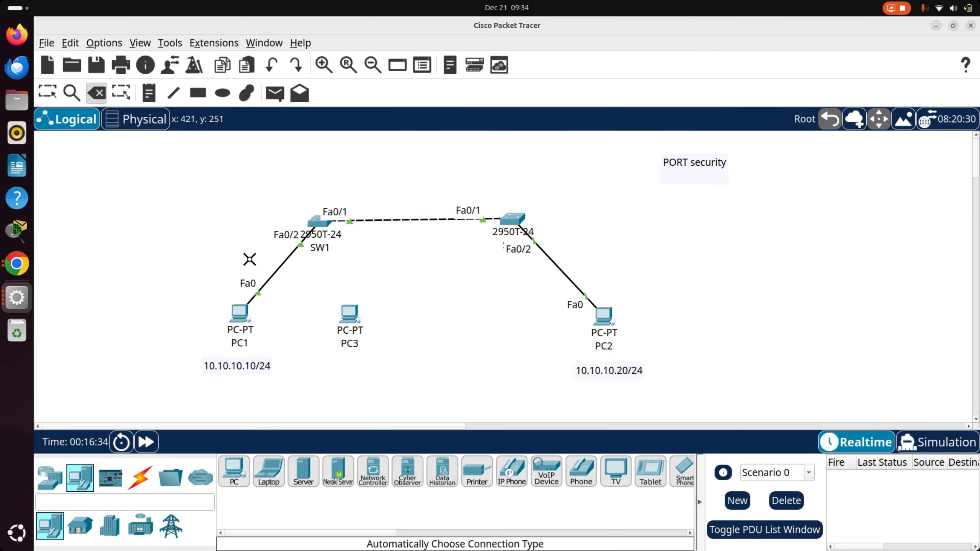
{"action": "key", "text": "Escape"}
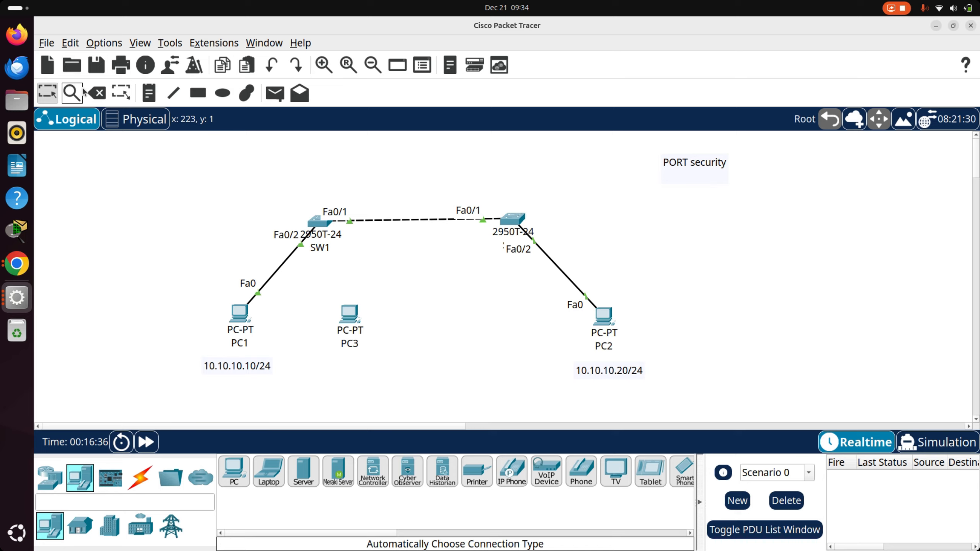
{"action": "left_click", "coordinate": [97, 92]}
{"action": "left_click", "coordinate": [279, 269]}
{"action": "key", "text": "Escape"}
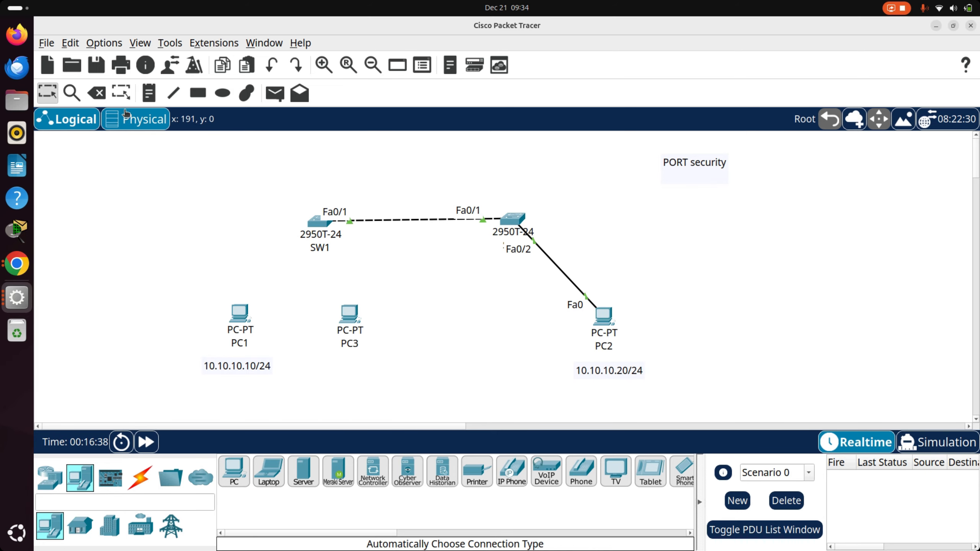
- Connect PC3 to SW1's Fa0/2 port with a cable, using the automatically chosen connection type
{"action": "left_click", "coordinate": [142, 475]}
{"action": "left_click", "coordinate": [235, 472]}
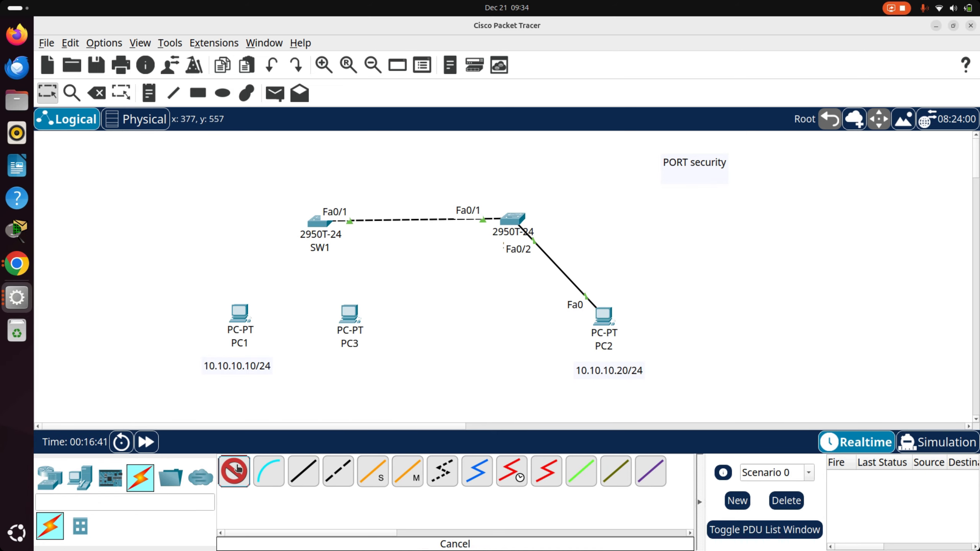
{"action": "left_click", "coordinate": [349, 311]}
{"action": "left_click", "coordinate": [316, 225]}
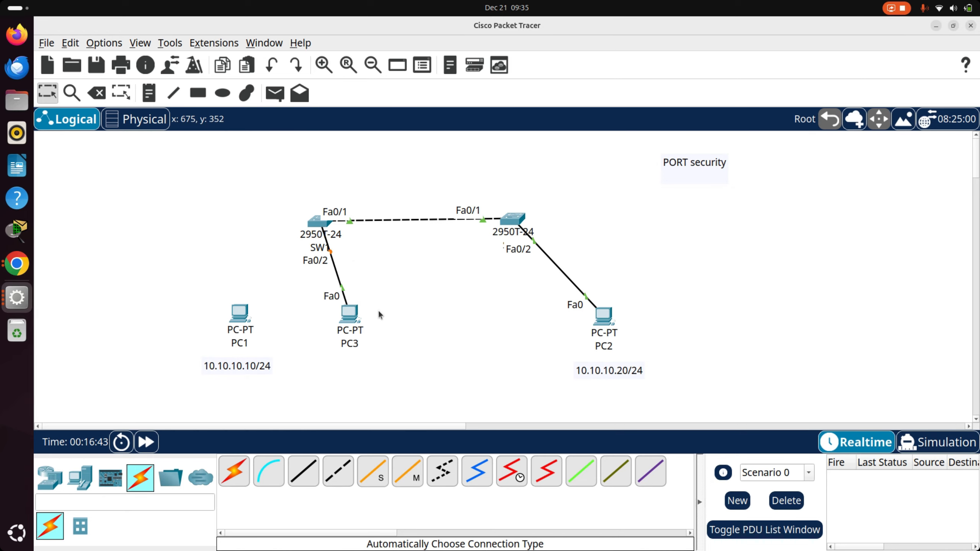
- Move PC1 and its 10.10.10.10/24 label away to the side, and reposition PC3 directly below SW1
{"action": "left_click_drag", "start_coordinate": [240, 313], "coordinate": [196, 262]}
{"action": "left_click_drag", "start_coordinate": [247, 365], "coordinate": [183, 341]}
{"action": "left_click_drag", "start_coordinate": [349, 322], "coordinate": [319, 327]}
- Open SW1's command line and run show port-security address to check the secure MAC address table
{"action": "left_click", "coordinate": [316, 224]}
{"action": "left_click", "coordinate": [347, 77]}
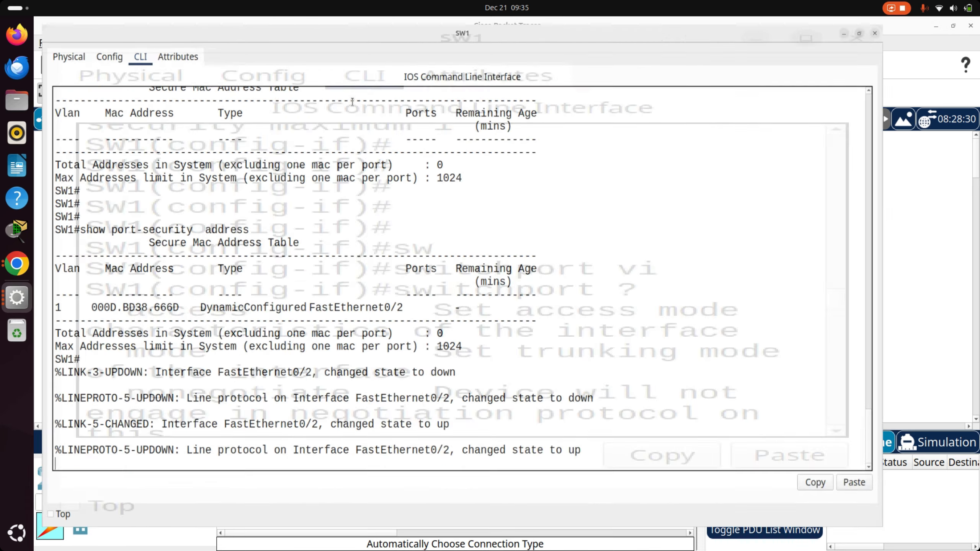
{"action": "key", "text": "Return"}
{"action": "key", "text": "Return"}
{"action": "key", "text": "Return"}
{"action": "key", "text": "Return"}
{"action": "key", "text": "Return"}
{"action": "key", "text": "Return"}
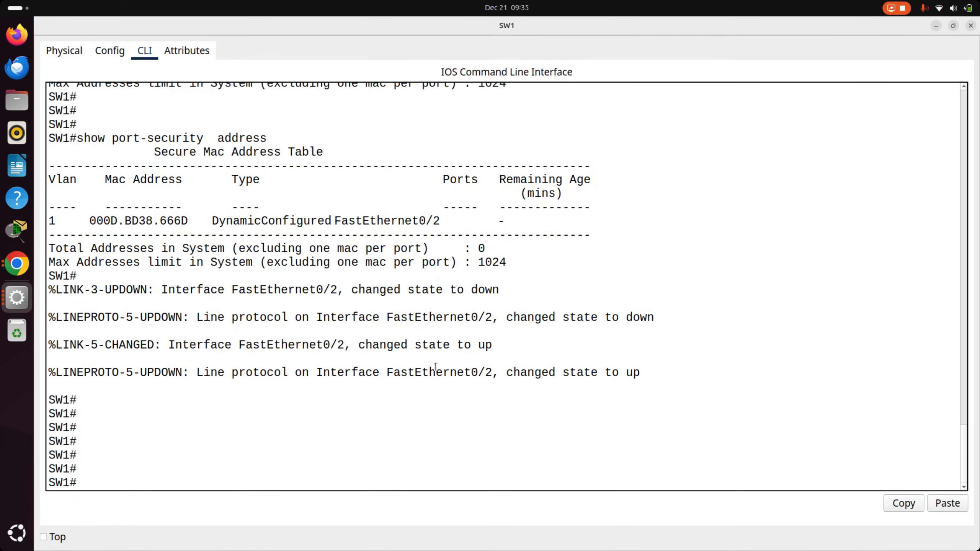
{"action": "type", "text": "sh"}
{"action": "key", "text": "Tab"}
{"action": "type", "text": "po"}
{"action": "key", "text": "Tab"}
{"action": "type", "text": "ad"}
{"action": "key", "text": "Tab"}
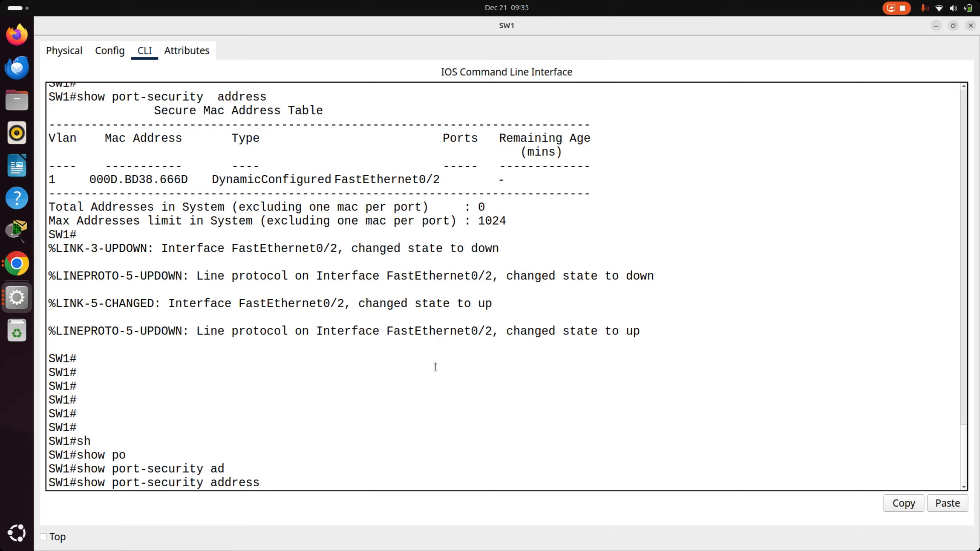
{"action": "key", "text": "Return"}
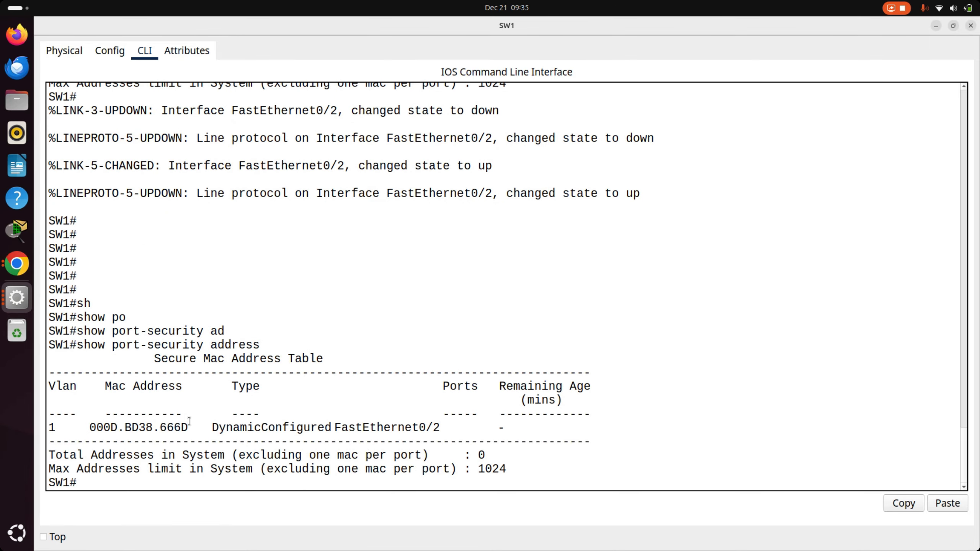
- Open PC3's FastEthernet0 settings to check its MAC address, and return to the topology
{"action": "key", "text": "alt+Tab"}
{"action": "left_click", "coordinate": [320, 321]}
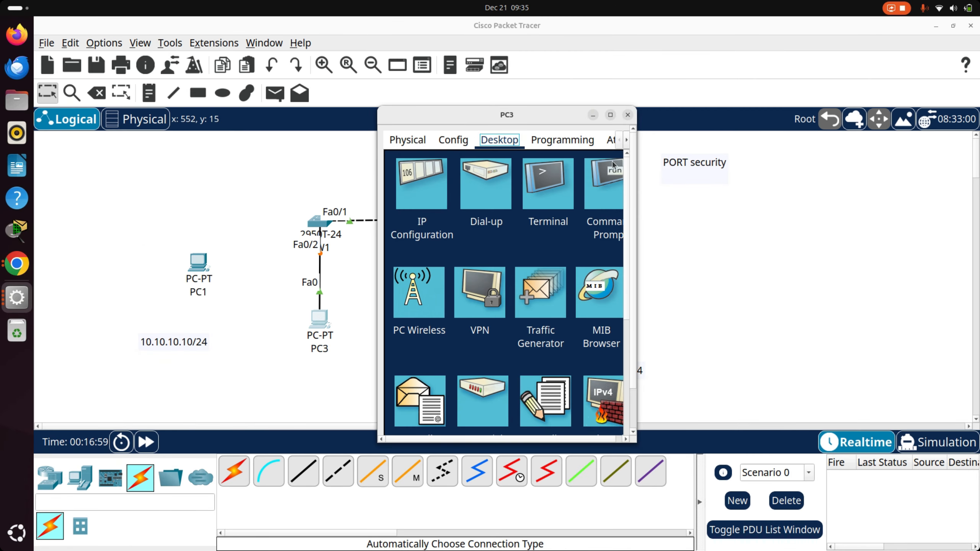
{"action": "left_click", "coordinate": [610, 114]}
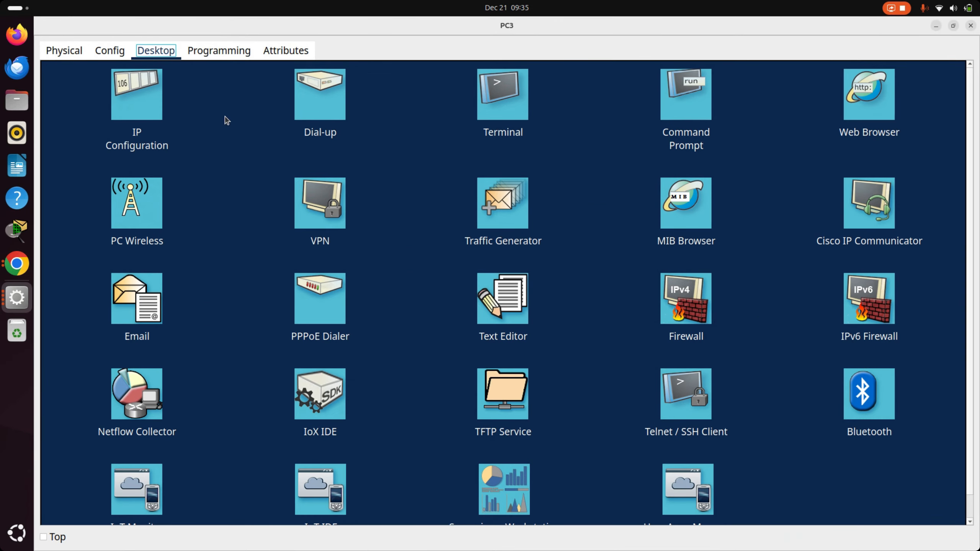
{"action": "left_click", "coordinate": [127, 98]}
{"action": "left_click", "coordinate": [960, 71]}
{"action": "left_click", "coordinate": [135, 113]}
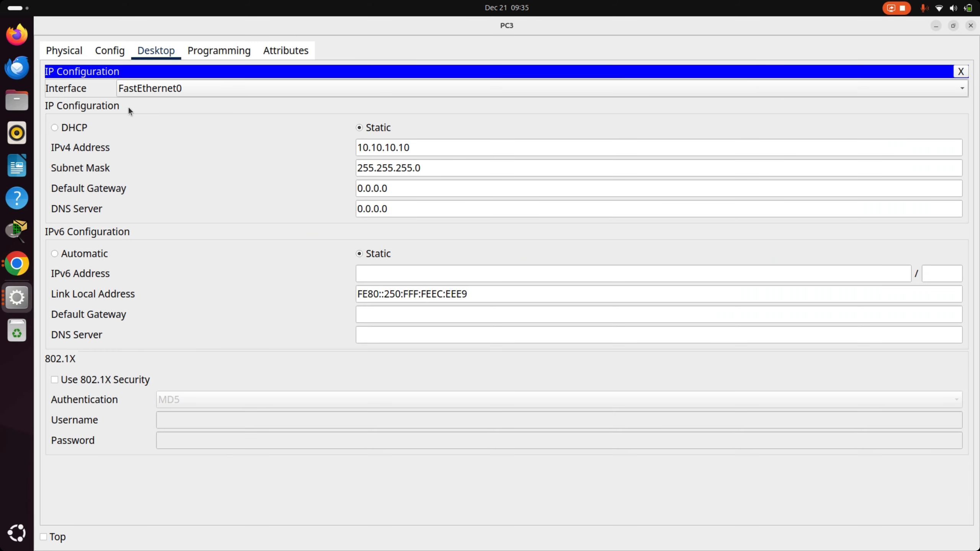
{"action": "left_click", "coordinate": [79, 52]}
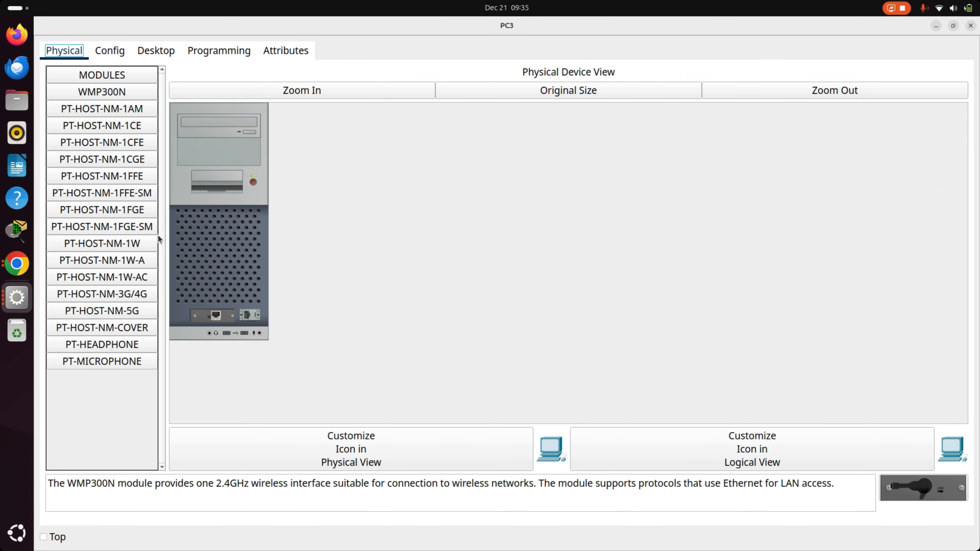
{"action": "left_click", "coordinate": [109, 52]}
{"action": "left_click", "coordinate": [113, 149]}
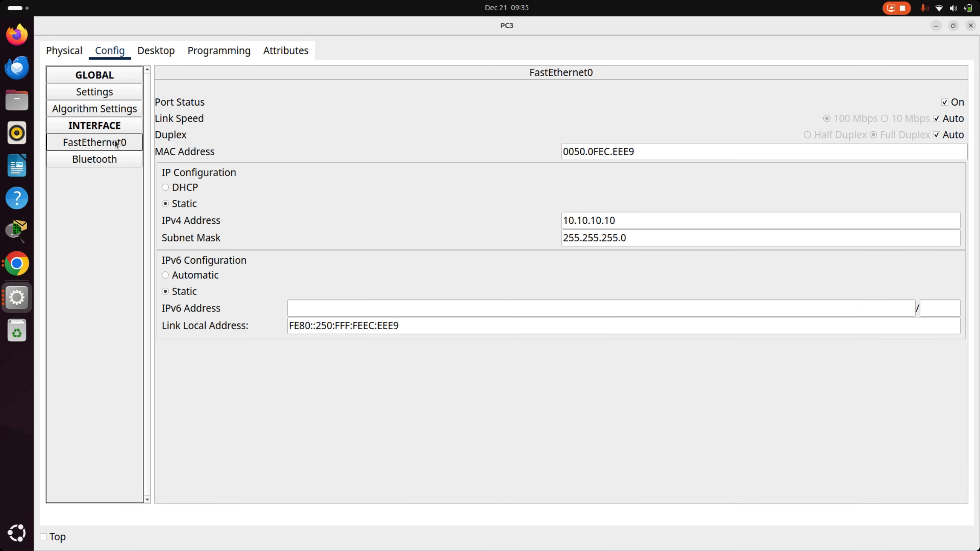
{"action": "double_click", "coordinate": [610, 148]}
{"action": "key", "text": "alt+Tab"}
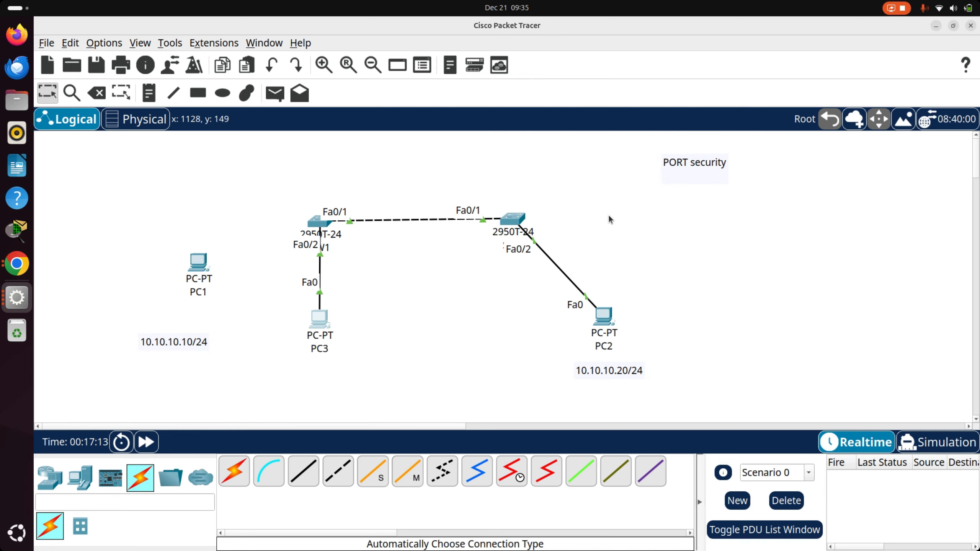
- Ping 10.10.10.20 from PC3's command prompt, repeat the ping, and return to the topology
{"action": "left_click", "coordinate": [318, 323]}
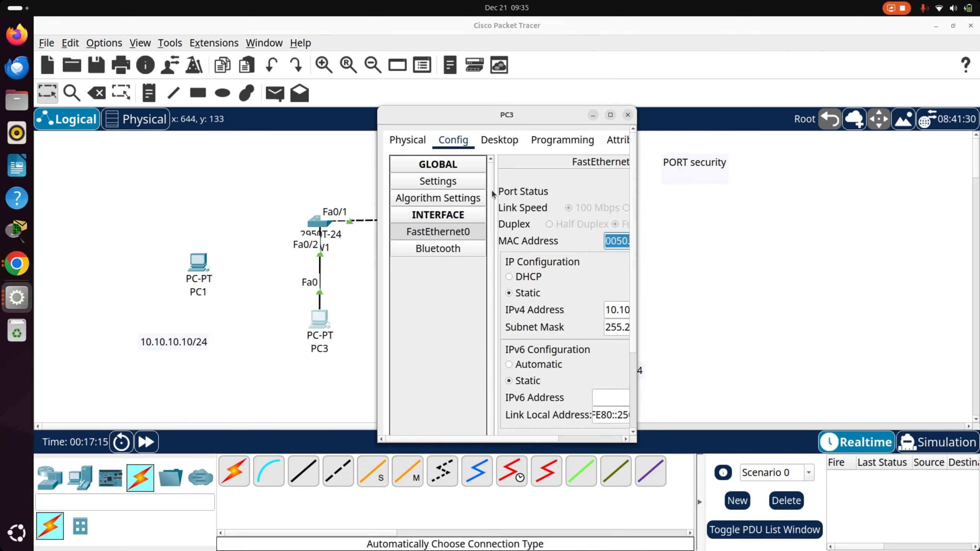
{"action": "double_click", "coordinate": [612, 118]}
{"action": "left_click", "coordinate": [156, 51]}
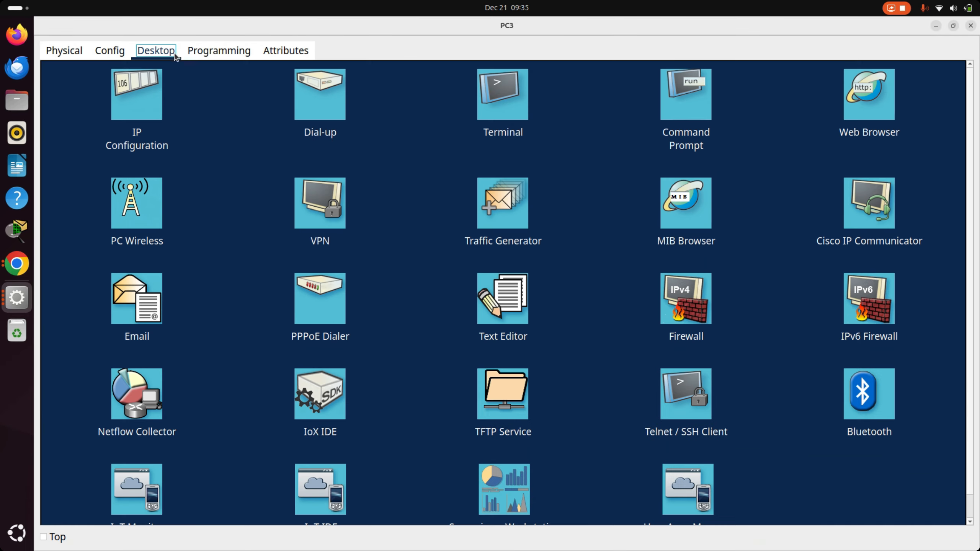
{"action": "left_click", "coordinate": [686, 96]}
{"action": "type", "text": "pi"}
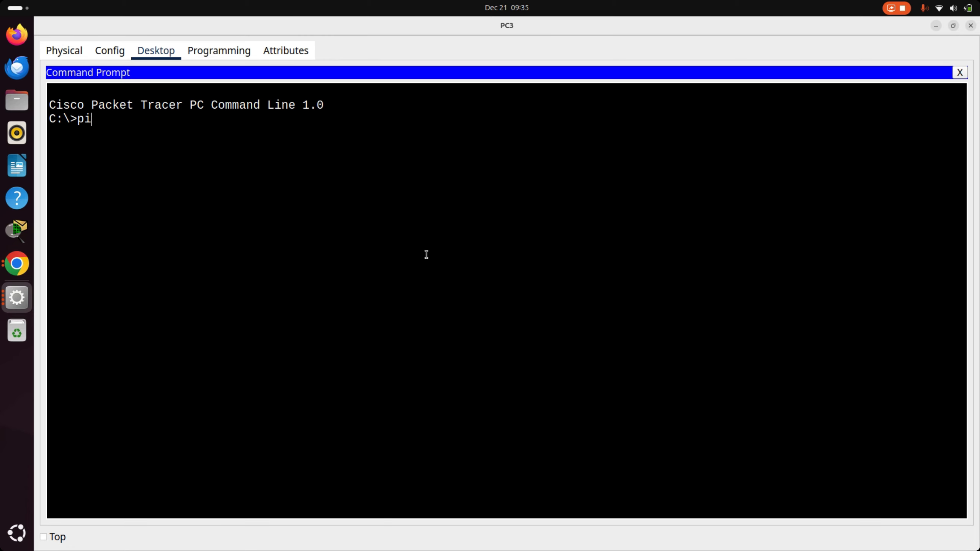
{"action": "type", "text": "ng 10.10.10.20"}
{"action": "key", "text": "Return"}
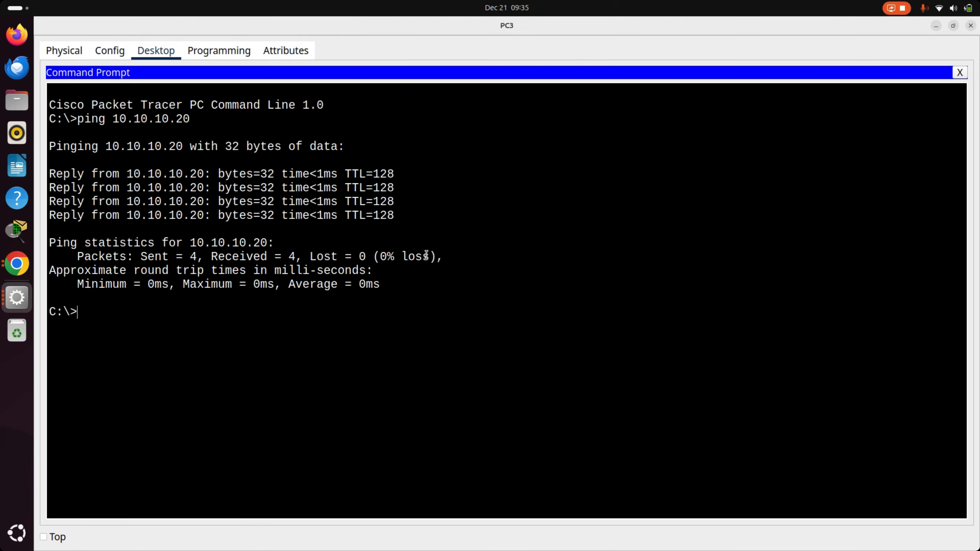
{"action": "key", "text": "Up"}
{"action": "key", "text": "Return"}
{"action": "key", "text": "alt+Tab"}
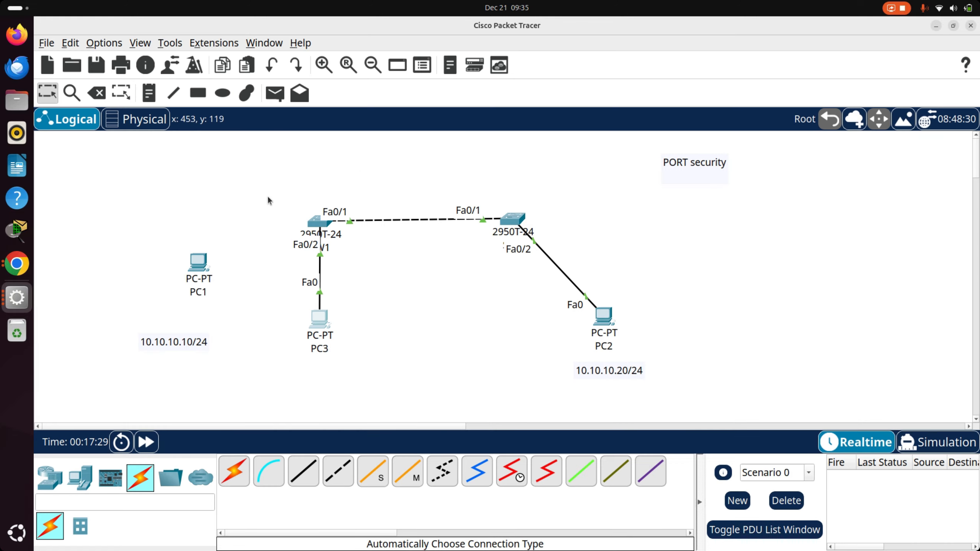
- Return to SW1's command line and repeat show port-security address to recheck the secure MAC entries on FastEthernet0/2
{"action": "left_click", "coordinate": [315, 227]}
{"action": "left_click", "coordinate": [347, 77]}
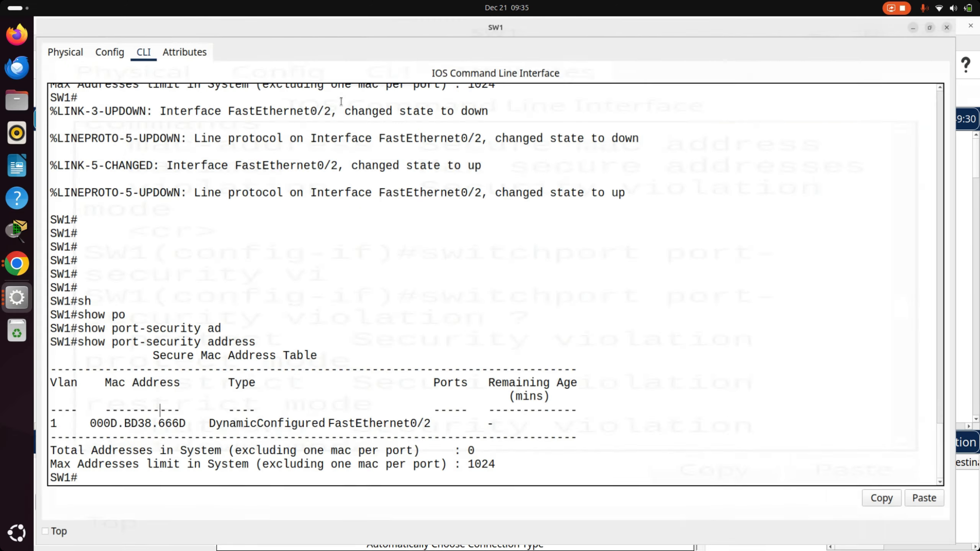
{"action": "key", "text": "Return"}
{"action": "key", "text": "Return"}
{"action": "key", "text": "Return"}
{"action": "key", "text": "Return"}
{"action": "key", "text": "Return"}
{"action": "key", "text": "Return"}
{"action": "key", "text": "Return"}
{"action": "key", "text": "Return"}
{"action": "key", "text": "Return"}
{"action": "key", "text": "Return"}
{"action": "key", "text": "Return"}
{"action": "key", "text": "Return"}
{"action": "key", "text": "Return"}
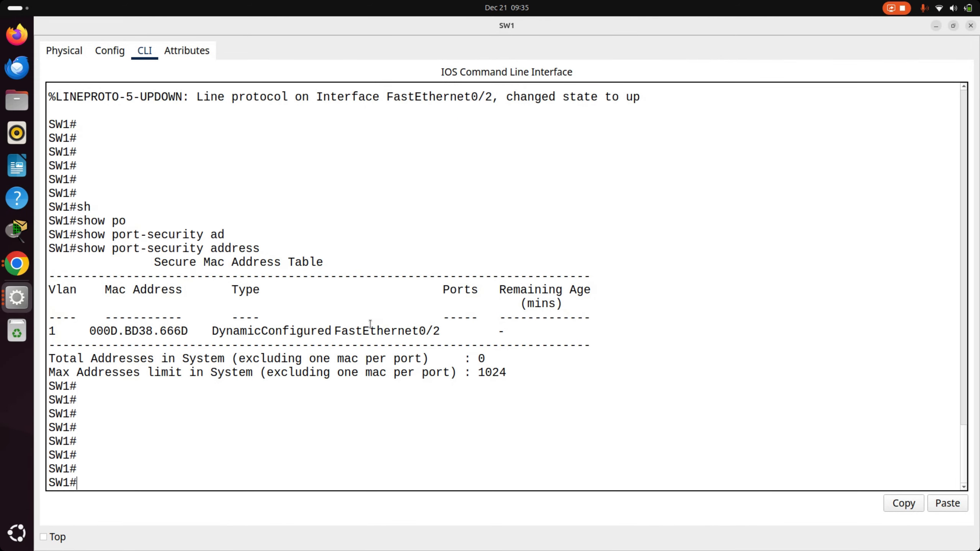
{"action": "key", "text": "Return"}
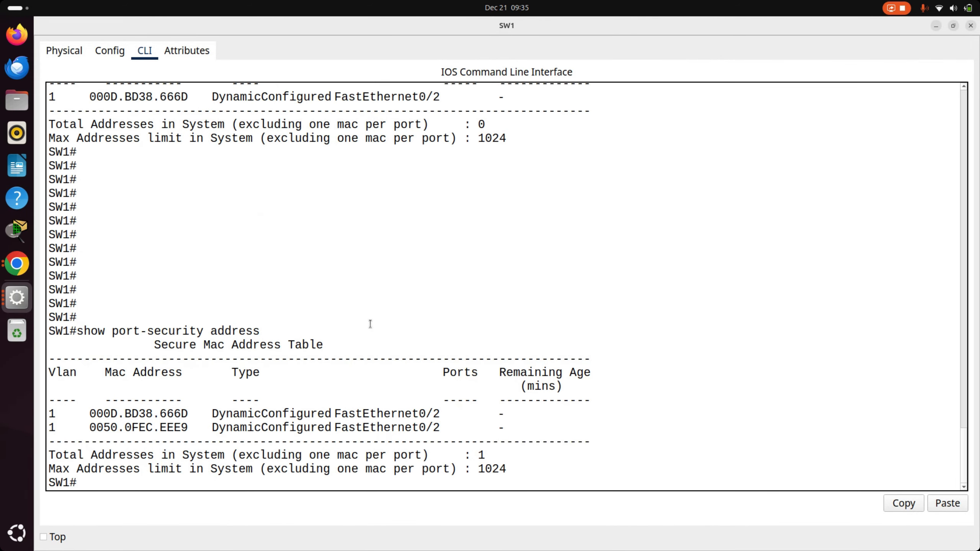
{"action": "key", "text": "Up"}
{"action": "key", "text": "Return"}
{"action": "key", "text": "Up"}
- Run show running-config on SW1 and examine the switchport lines under interface FastEthernet0/2
{"action": "key", "text": "Return"}
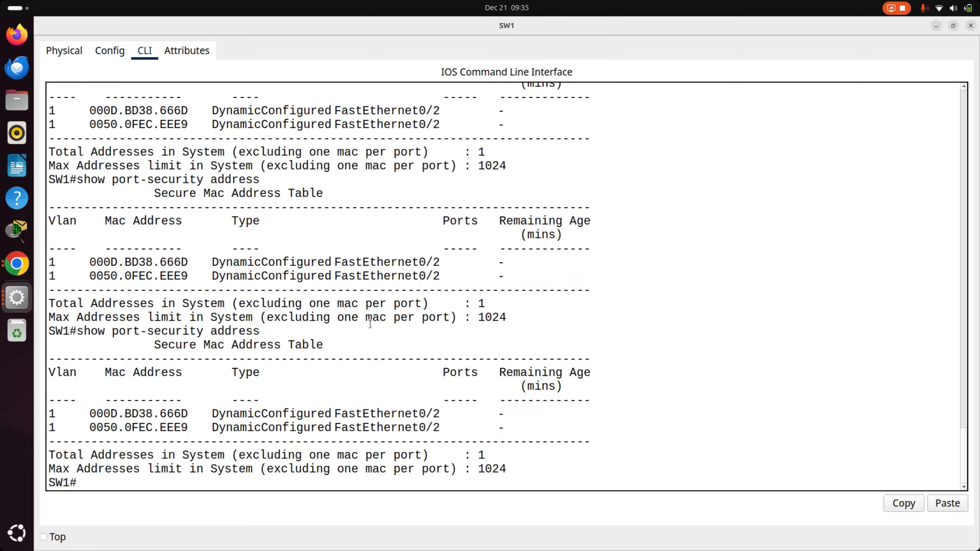
{"action": "key", "text": "Up"}
{"action": "key", "text": "Down"}
{"action": "key", "text": "Up"}
{"action": "key", "text": "Down"}
{"action": "type", "text": "show run"}
{"action": "key", "text": "Tab"}
{"action": "key", "text": "Return"}
{"action": "key", "text": "space"}
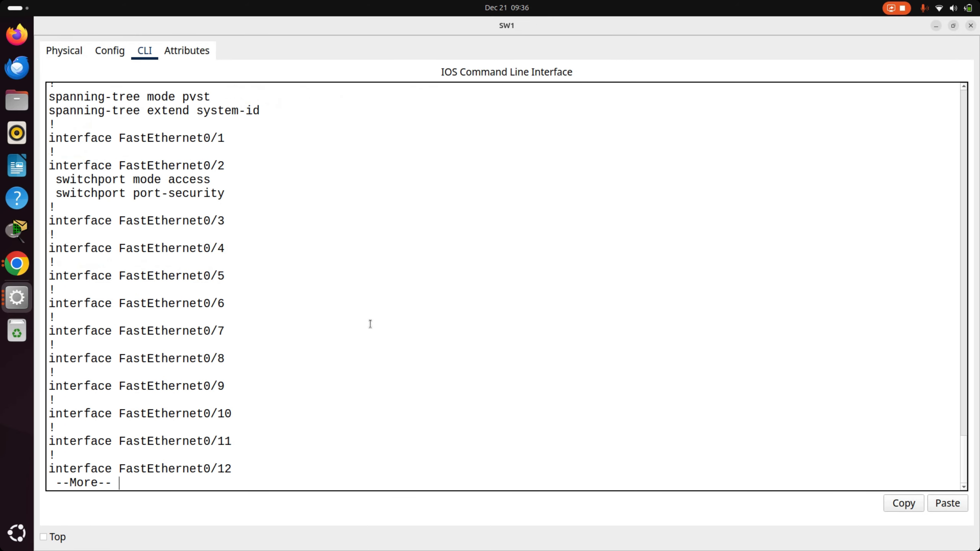
{"action": "scroll", "coordinate": [352, 178], "scroll_direction": "up", "scroll_amount": 2}
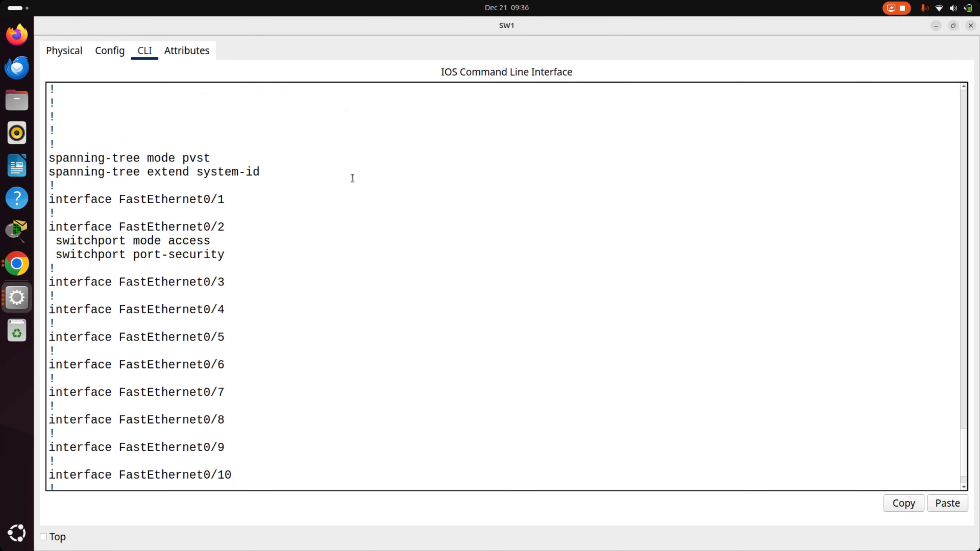
{"action": "double_click", "coordinate": [152, 231]}
{"action": "triple_click", "coordinate": [162, 241]}
{"action": "triple_click", "coordinate": [189, 256]}
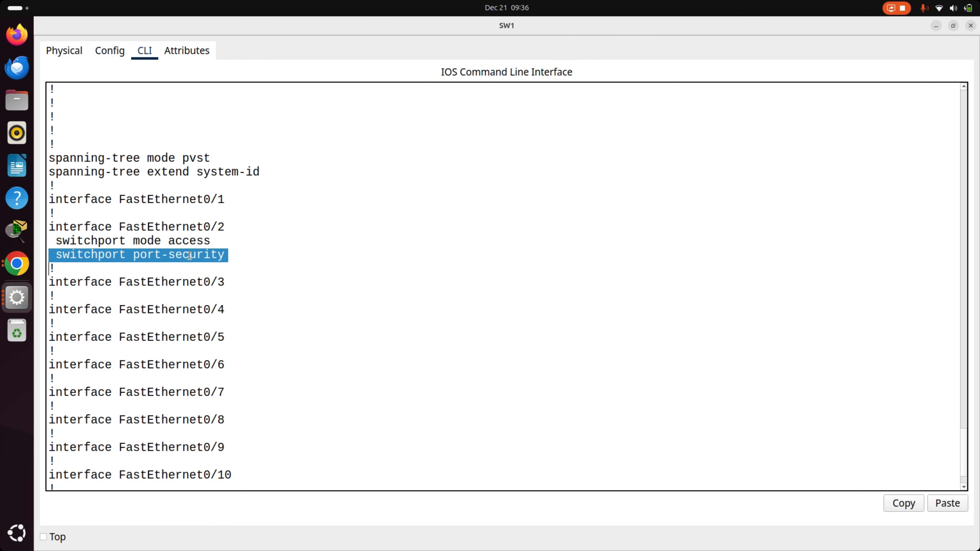
{"action": "triple_click", "coordinate": [190, 255]}
{"action": "double_click", "coordinate": [188, 257]}
{"action": "left_click", "coordinate": [281, 259]}
{"action": "left_click", "coordinate": [338, 313]}
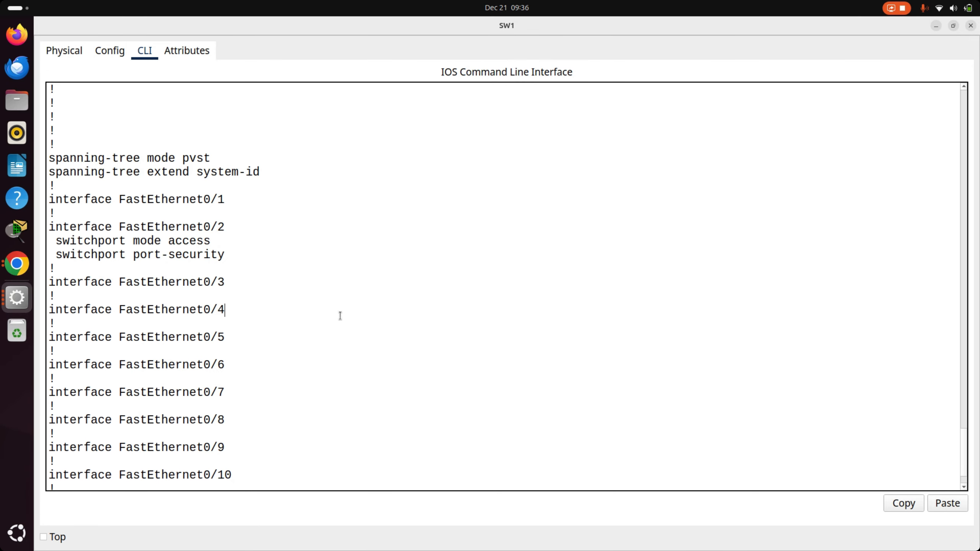
- Rerun show running-config on SW1, break out of it, and display the secure addresses with show port-security address
{"action": "key", "text": "Up"}
{"action": "key", "text": "Up"}
{"action": "key", "text": "Return"}
{"action": "key", "text": "Up"}
{"action": "key", "text": "Return"}
{"action": "key", "text": "Up"}
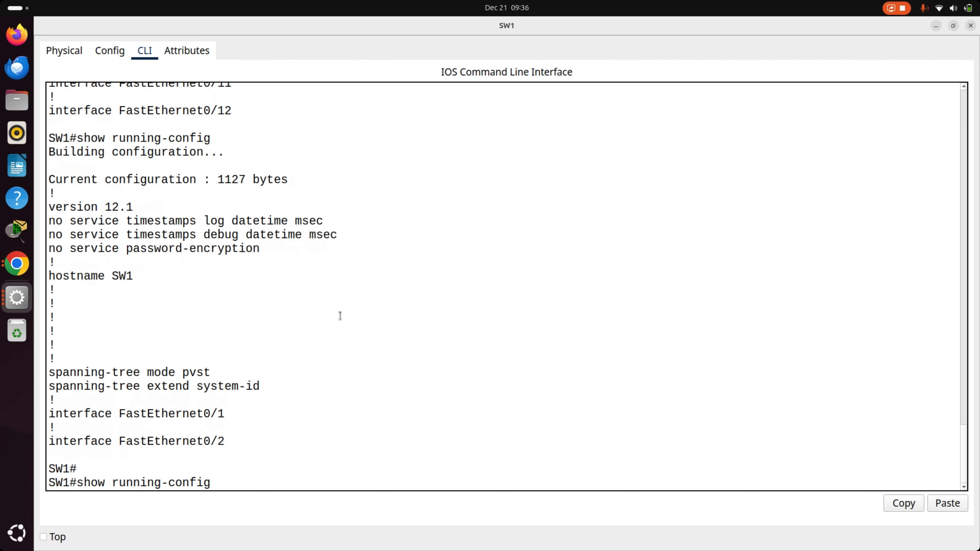
{"action": "key", "text": "ctrl+c"}
{"action": "key", "text": "Return"}
{"action": "type", "text": "show port-security  address"}
{"action": "key", "text": "Return"}
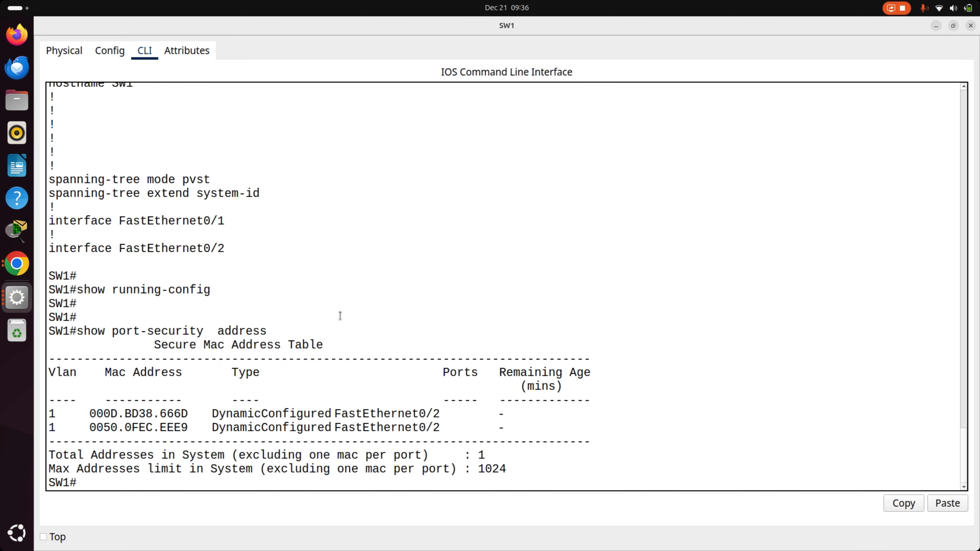
- Glance at the topology, enter global configuration mode on SW1 with configure terminal, and begin an interface command
{"action": "key", "text": "alt+Tab"}
{"action": "key", "text": "alt+Tab"}
{"action": "key", "text": "alt+Tab"}
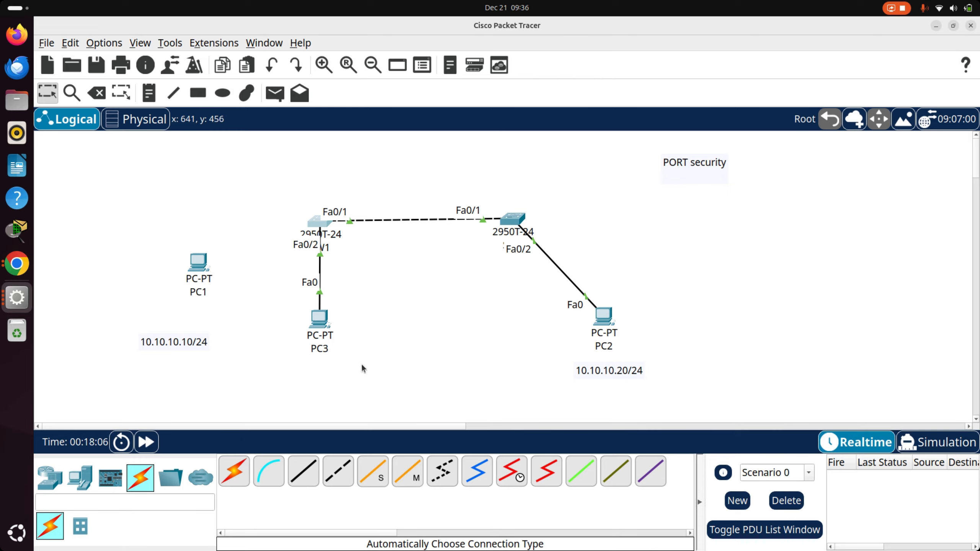
{"action": "key", "text": "alt+Tab"}
{"action": "type", "text": "conf"}
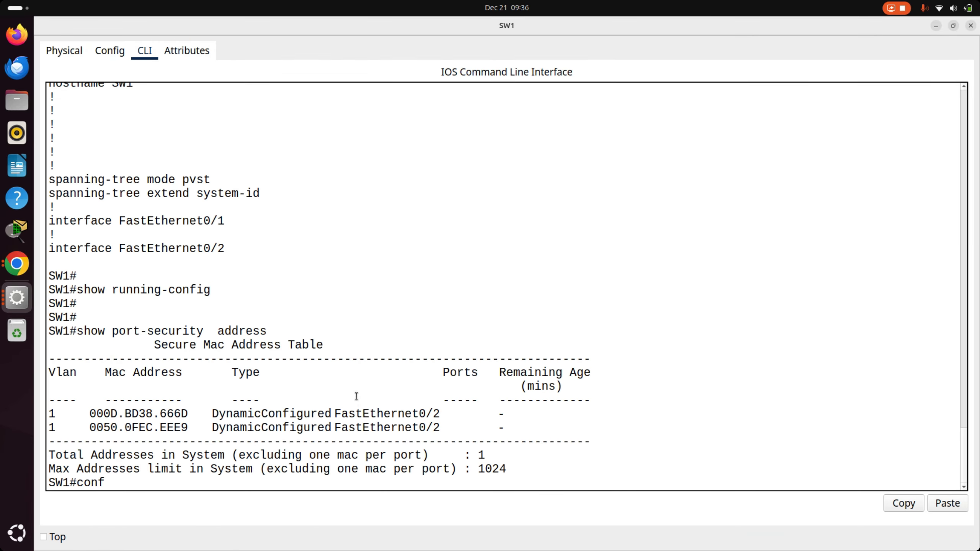
{"action": "key", "text": "Tab"}
{"action": "type", "text": "t"}
{"action": "key", "text": "Tab"}
{"action": "key", "text": "Return"}
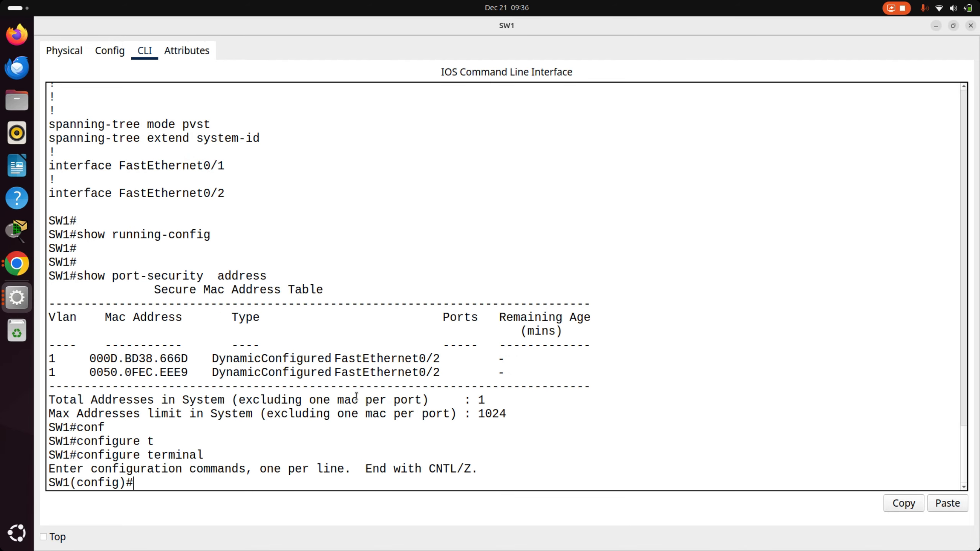
{"action": "type", "text": "int"}
{"action": "key", "text": "Tab"}
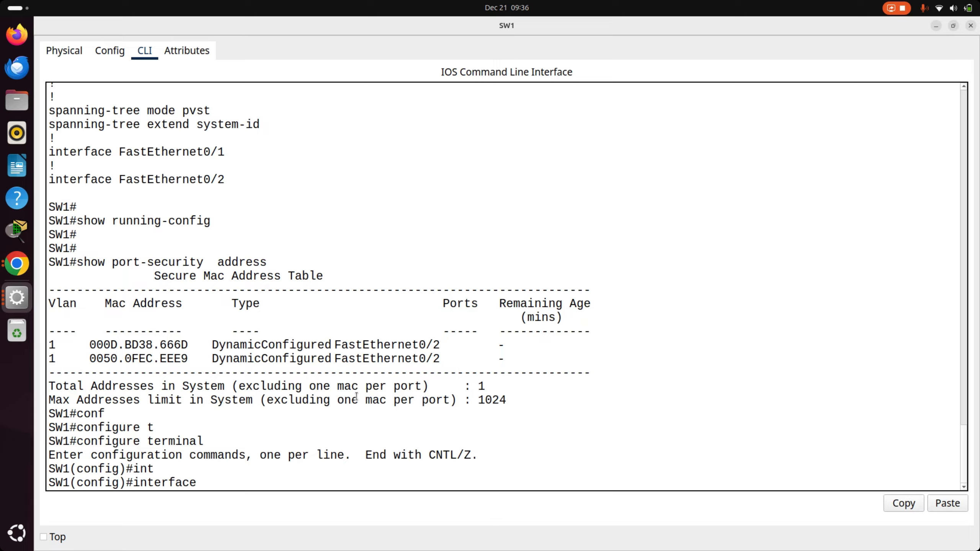
- Check PC3's static IPv4 address and subnet mask in its IP Configuration, and close the PC3 window
{"action": "key", "text": "alt+Tab"}
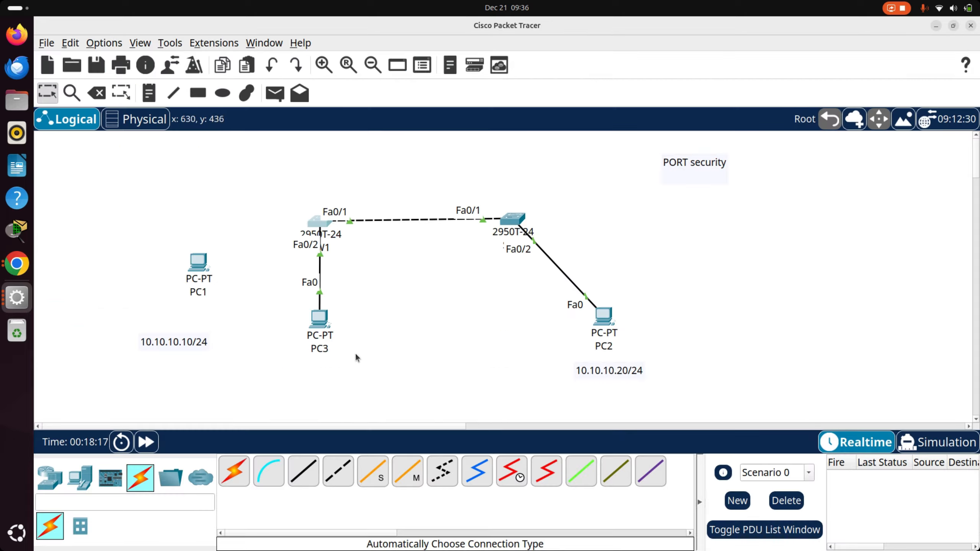
{"action": "left_click", "coordinate": [319, 319]}
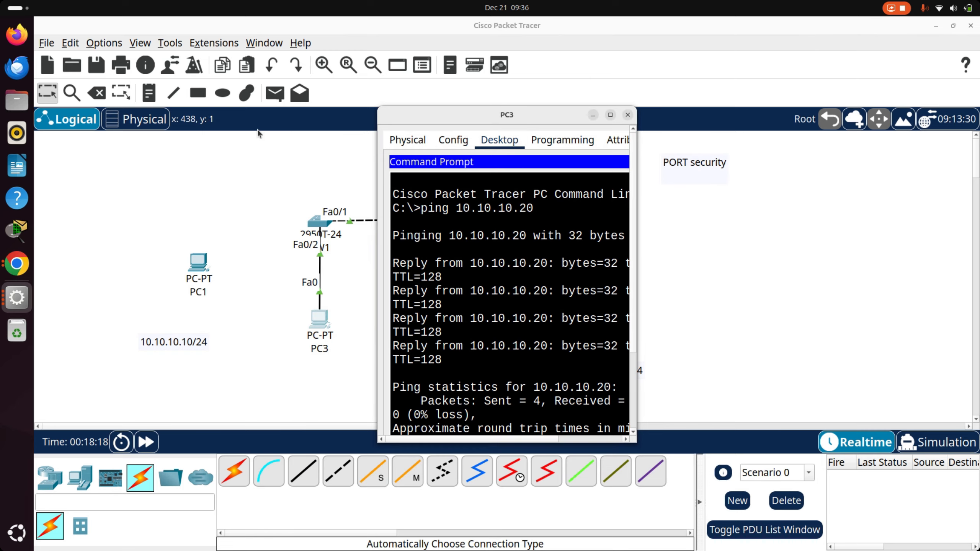
{"action": "left_click", "coordinate": [610, 115]}
{"action": "left_click", "coordinate": [107, 51]}
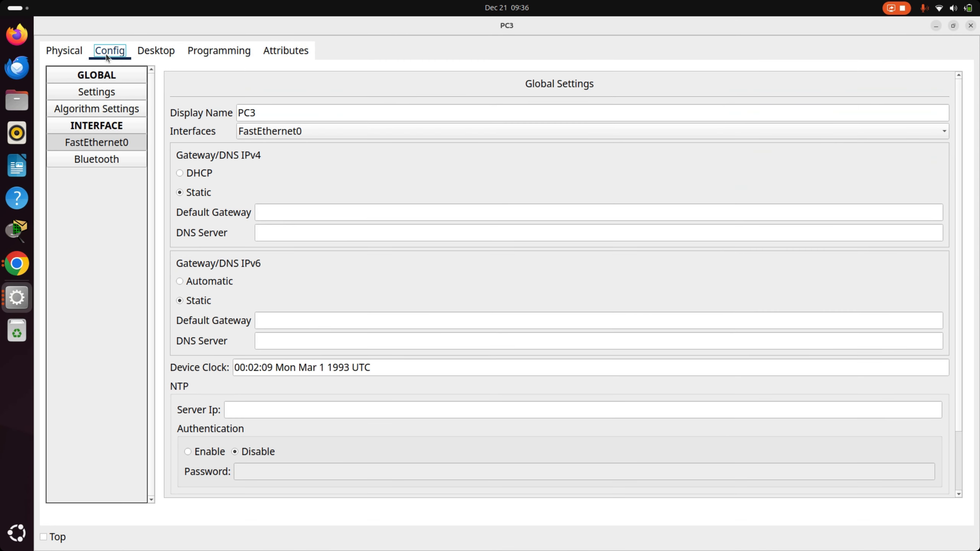
{"action": "left_click", "coordinate": [153, 49]}
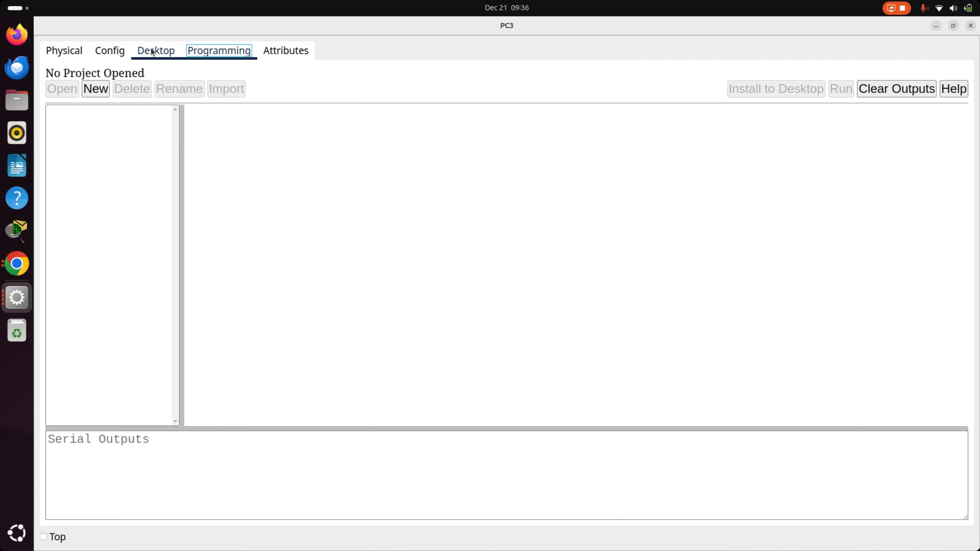
{"action": "left_click", "coordinate": [959, 72]}
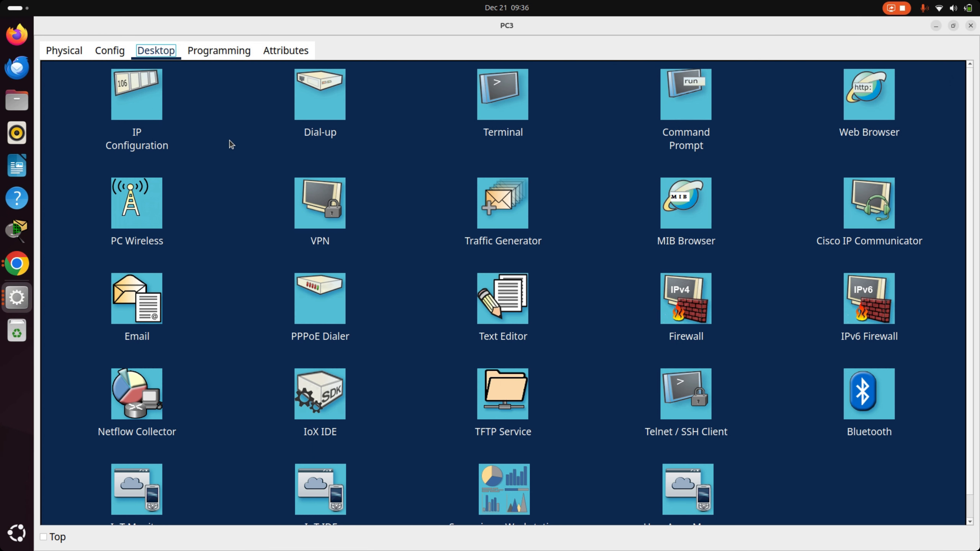
{"action": "left_click", "coordinate": [138, 103]}
{"action": "left_click", "coordinate": [457, 147]}
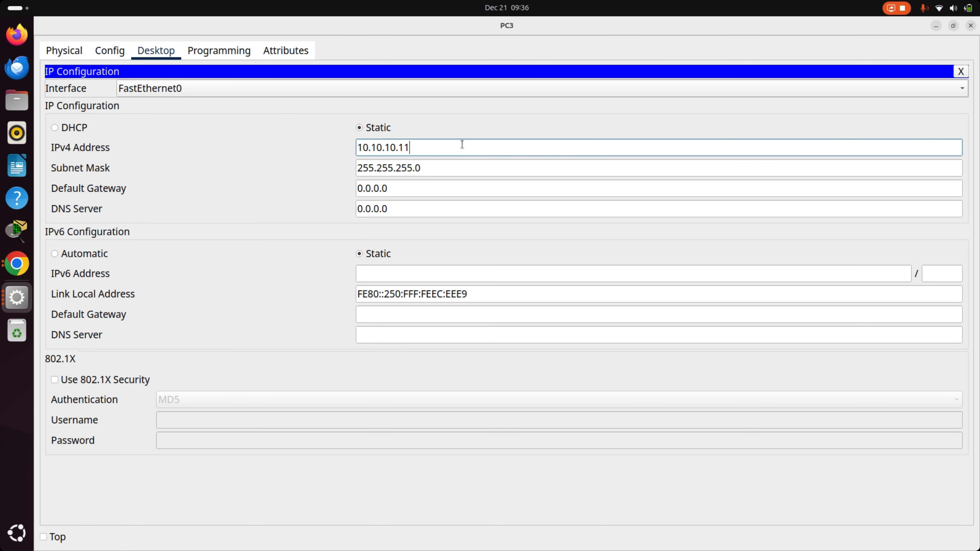
{"action": "left_click", "coordinate": [971, 26]}
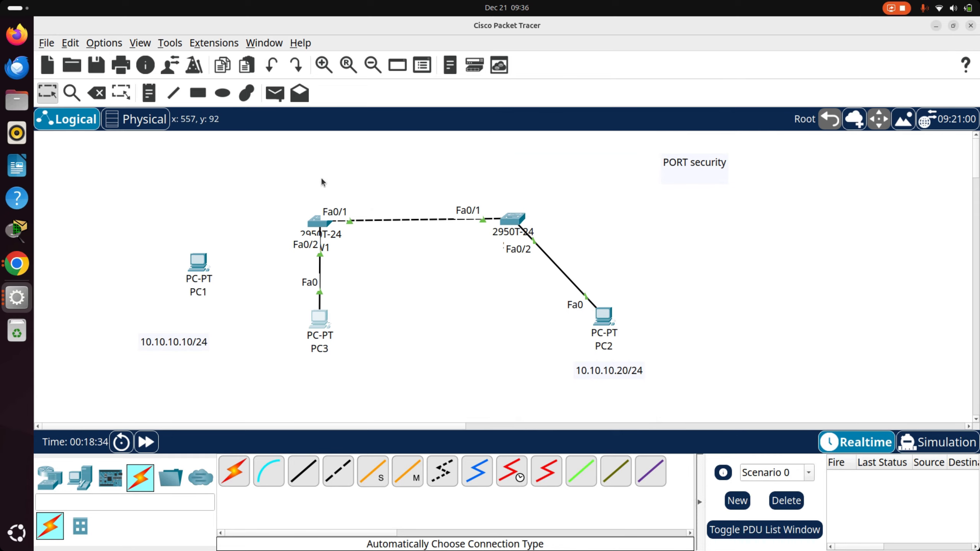
- Move PC1 closer to its address label and place a new 2950T switch between PC1 and SW1
{"action": "left_click_drag", "start_coordinate": [210, 267], "coordinate": [176, 291]}
{"action": "left_click", "coordinate": [50, 477]}
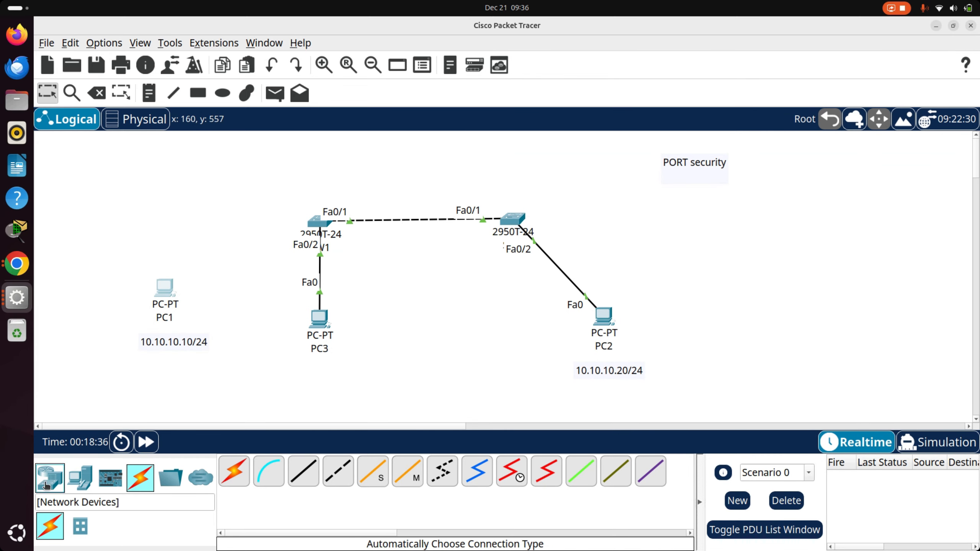
{"action": "left_click", "coordinate": [80, 526]}
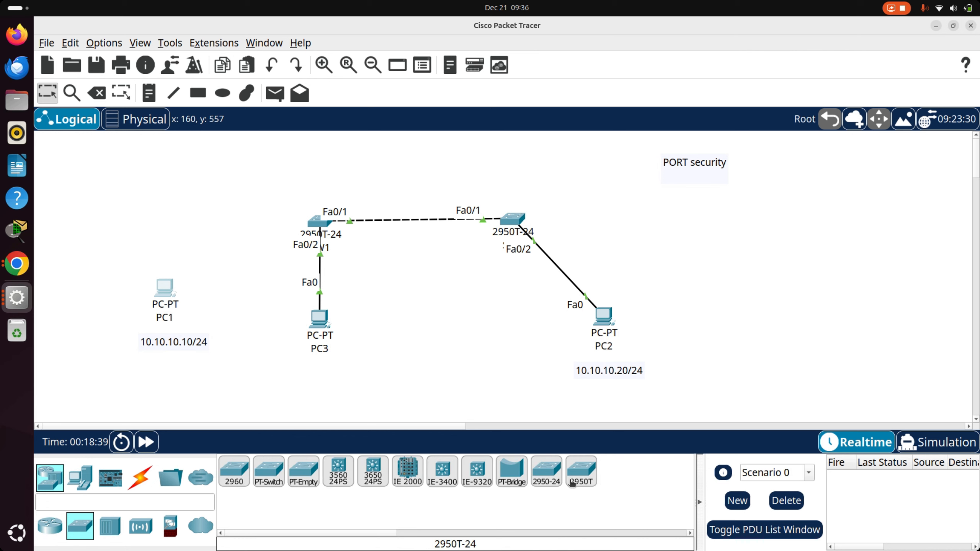
{"action": "left_click", "coordinate": [581, 471]}
{"action": "left_click", "coordinate": [212, 253]}
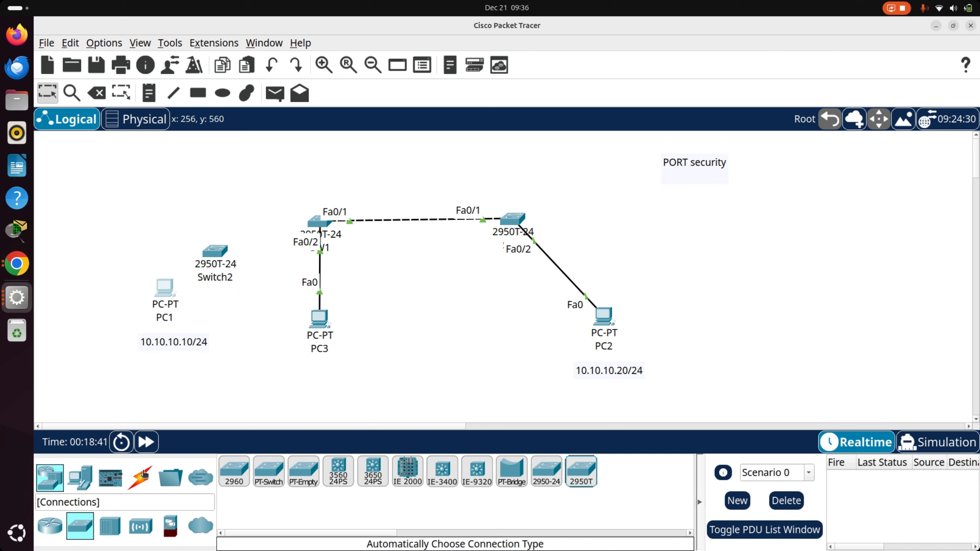
- Delete the cable linking SW1's Fa0/2 to PC3, keeping PC1 in the topology
{"action": "left_click", "coordinate": [96, 93]}
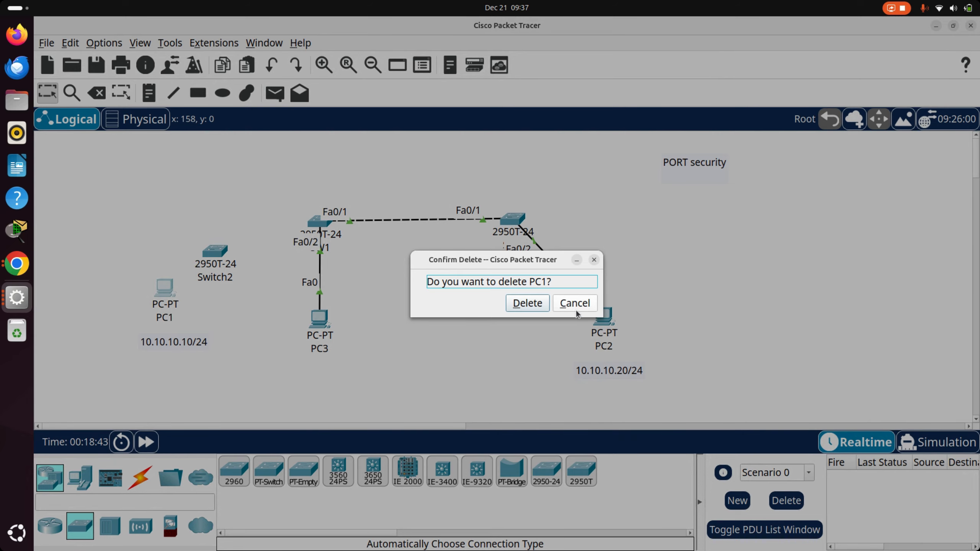
{"action": "left_click", "coordinate": [575, 305]}
{"action": "left_click", "coordinate": [96, 93]}
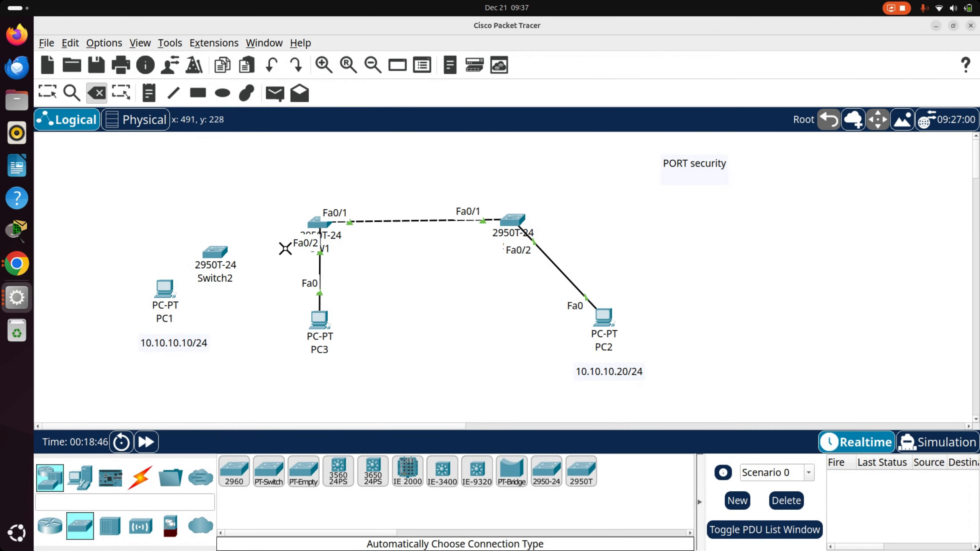
{"action": "left_click", "coordinate": [322, 271]}
{"action": "key", "text": "Escape"}
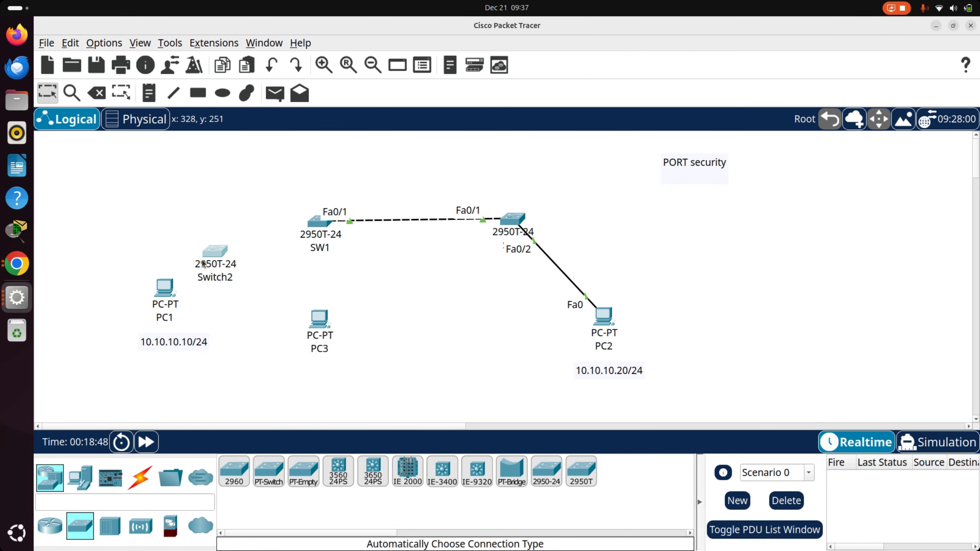
- Reposition Switch2 slightly and connect it to PC1, PC3 and SW1 with automatically chosen cables
{"action": "left_click_drag", "start_coordinate": [203, 265], "coordinate": [226, 276]}
{"action": "left_click", "coordinate": [143, 484]}
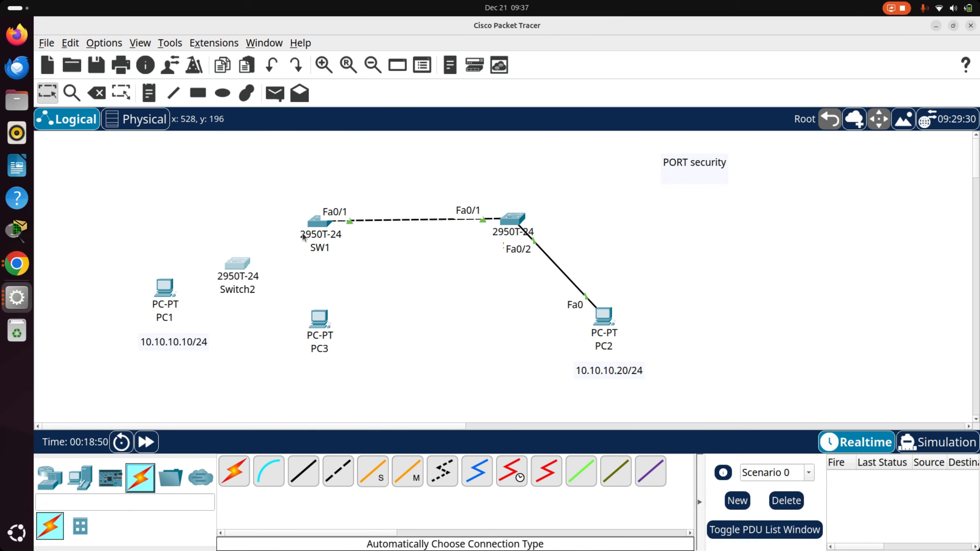
{"action": "left_click", "coordinate": [234, 472]}
{"action": "left_click", "coordinate": [166, 289]}
{"action": "left_click", "coordinate": [237, 264]}
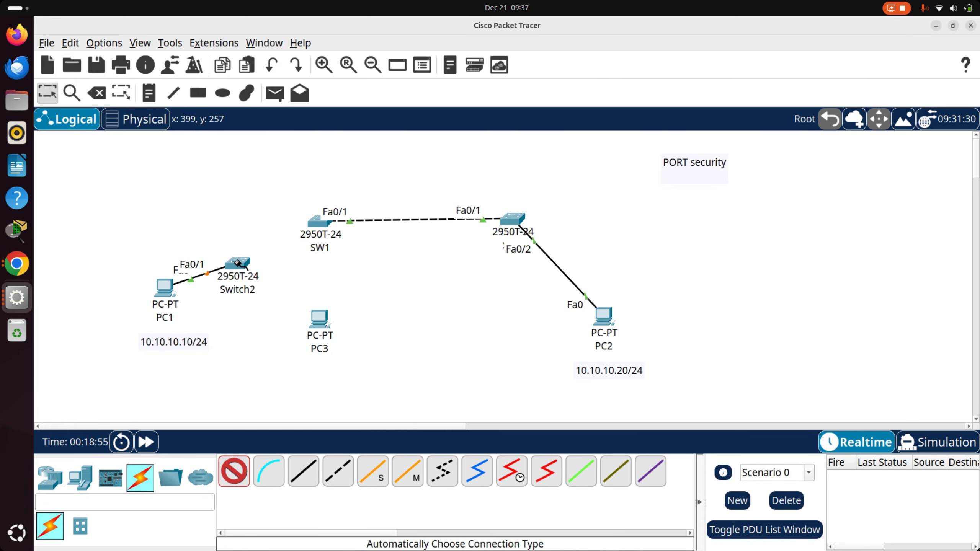
{"action": "left_click", "coordinate": [255, 276]}
{"action": "left_click", "coordinate": [319, 317]}
{"action": "left_click", "coordinate": [239, 265]}
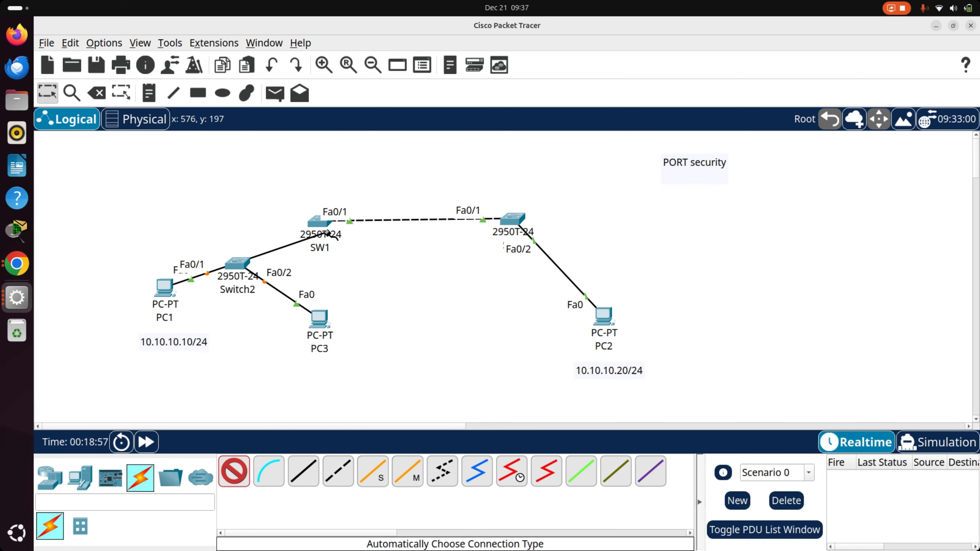
{"action": "left_click", "coordinate": [319, 221]}
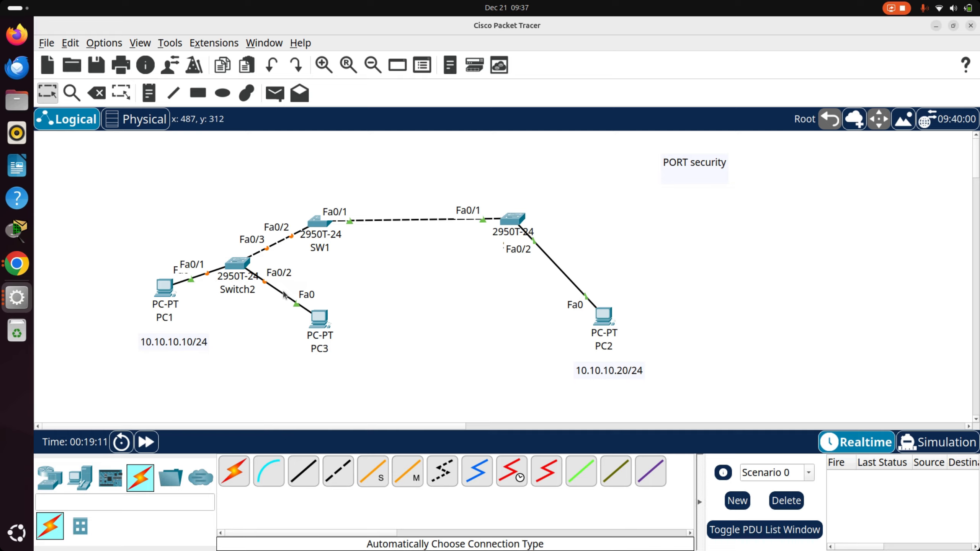
- Reopen SW1's command line, abandon the unfinished interface command and leave configuration mode with end
{"action": "mouse_move", "coordinate": [316, 233]}
{"action": "left_click", "coordinate": [308, 234]}
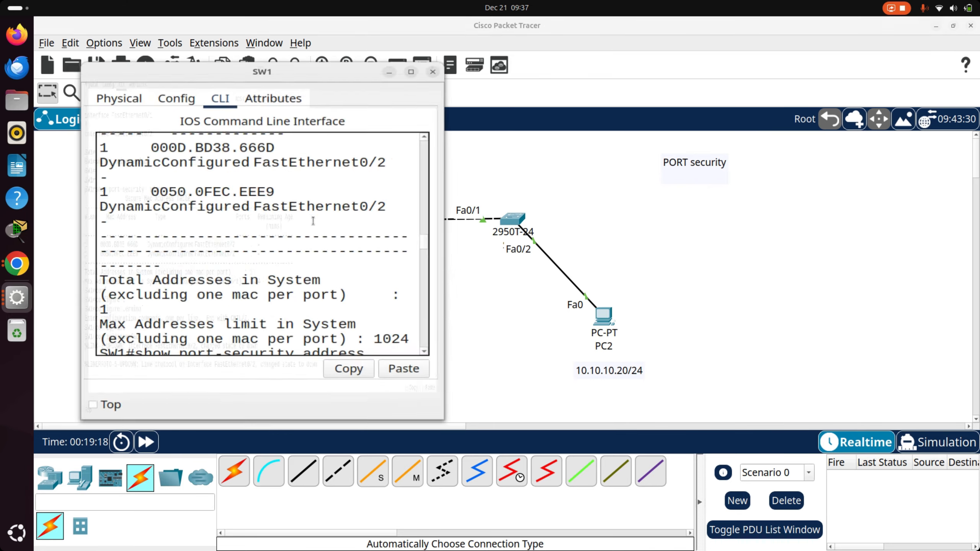
{"action": "double_click", "coordinate": [348, 80]}
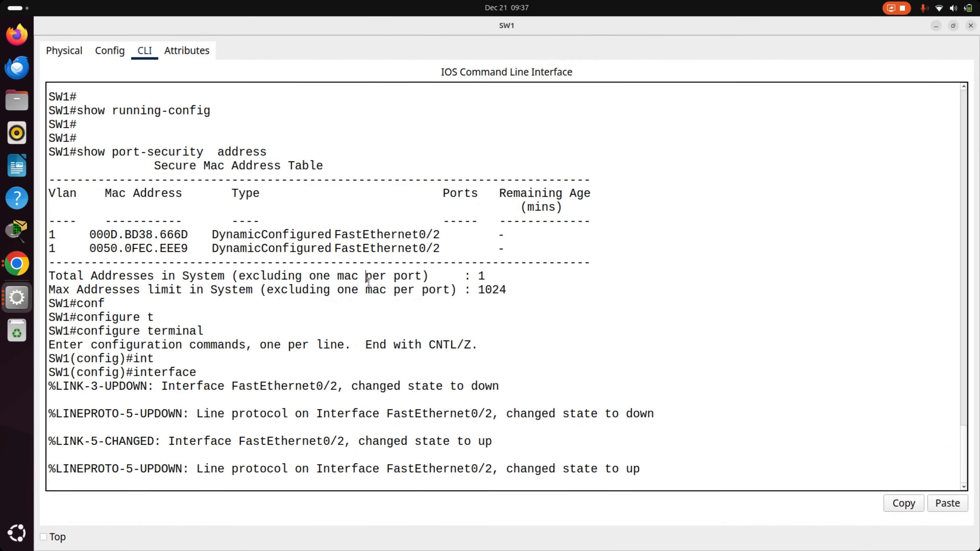
{"action": "key", "text": "Return"}
{"action": "key", "text": "Return"}
{"action": "key", "text": "Return"}
{"action": "type", "text": "end"}
- Run show port-security address on SW1 to list the secure MAC addresses, and recall the command at the prompt
{"action": "key", "text": "Return"}
{"action": "key", "text": "Return"}
{"action": "key", "text": "Return"}
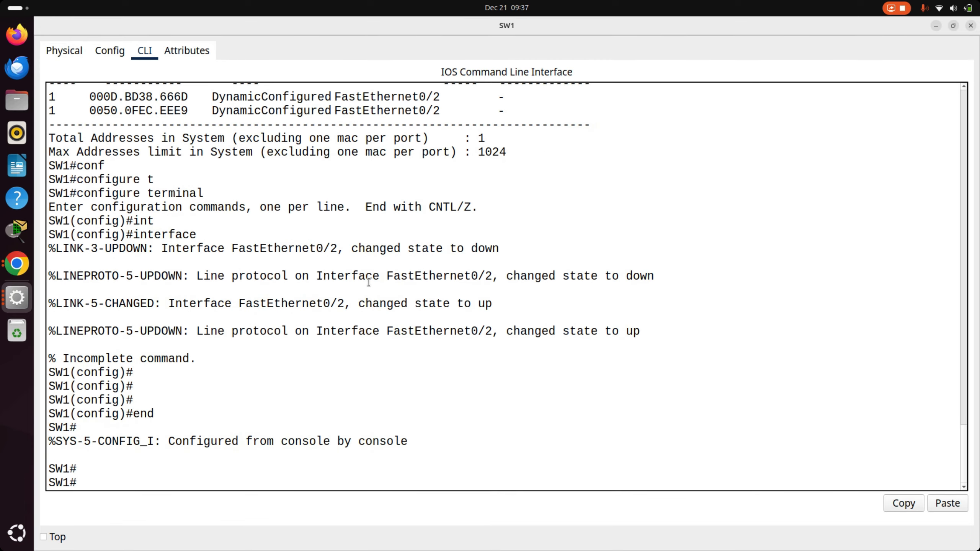
{"action": "key", "text": "Up"}
{"action": "key", "text": "Up"}
{"action": "key", "text": "Return"}
{"action": "key", "text": "Up"}
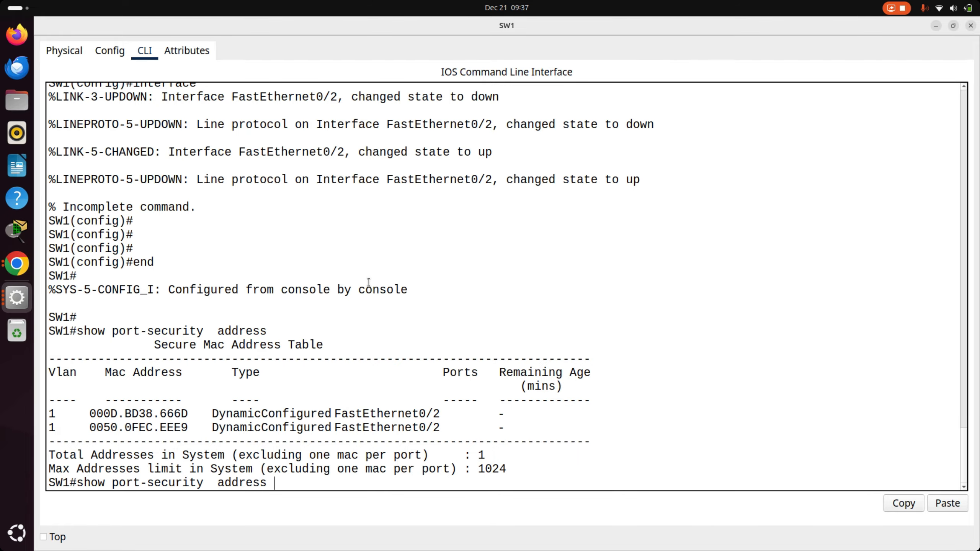
- Ping 10.10.10.20 from PC3's Command Prompt to test traffic passing through Switch2
{"action": "key", "text": "alt+Tab"}
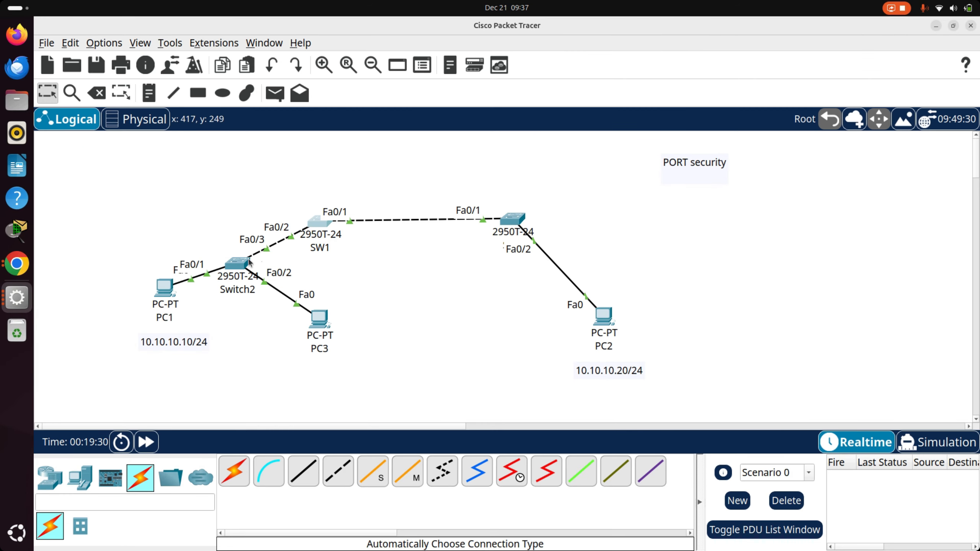
{"action": "left_click", "coordinate": [320, 319]}
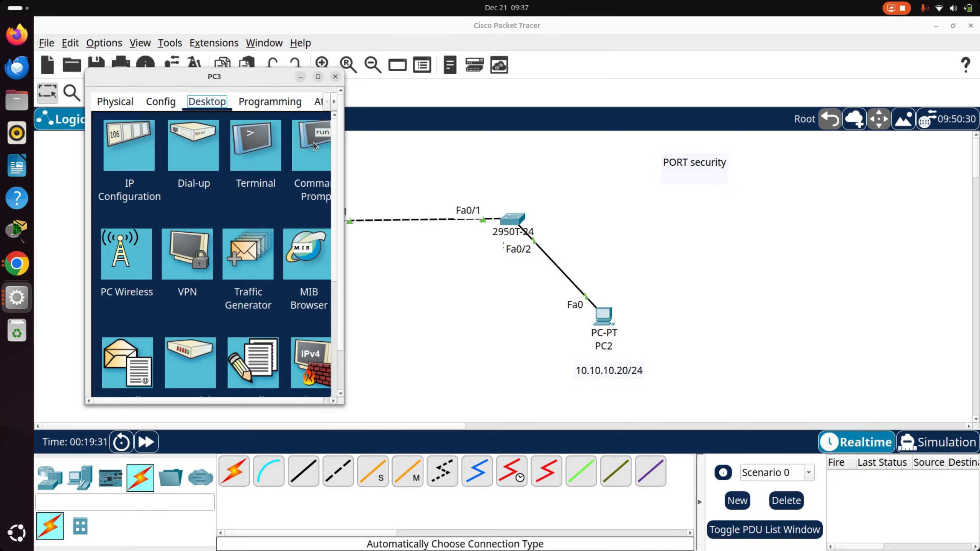
{"action": "left_click", "coordinate": [313, 142]}
{"action": "left_click", "coordinate": [318, 76]}
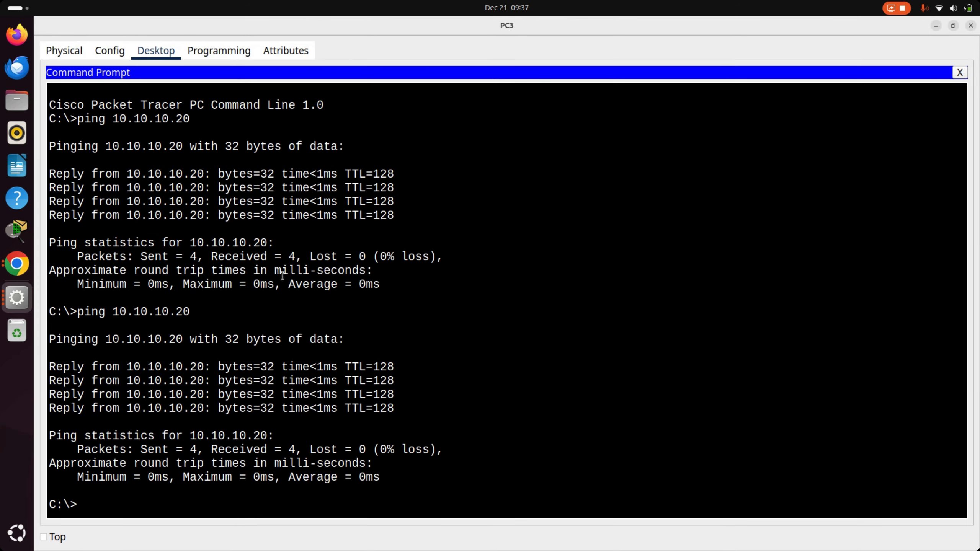
{"action": "key", "text": "Up"}
{"action": "key", "text": "Return"}
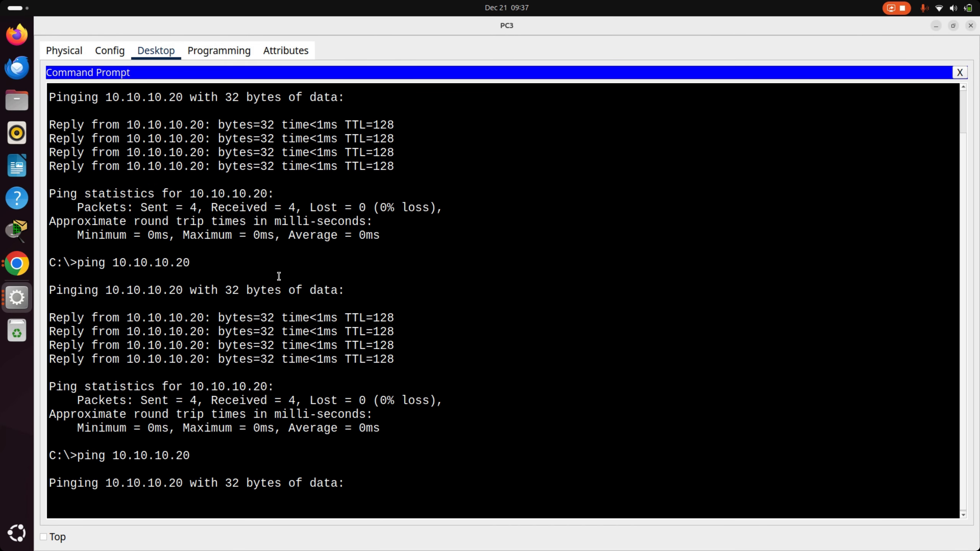
- Return to SW1's command line and examine the console messages about FastEthernet0/2 and the MAC address named in them
{"action": "key", "text": "alt+Tab"}
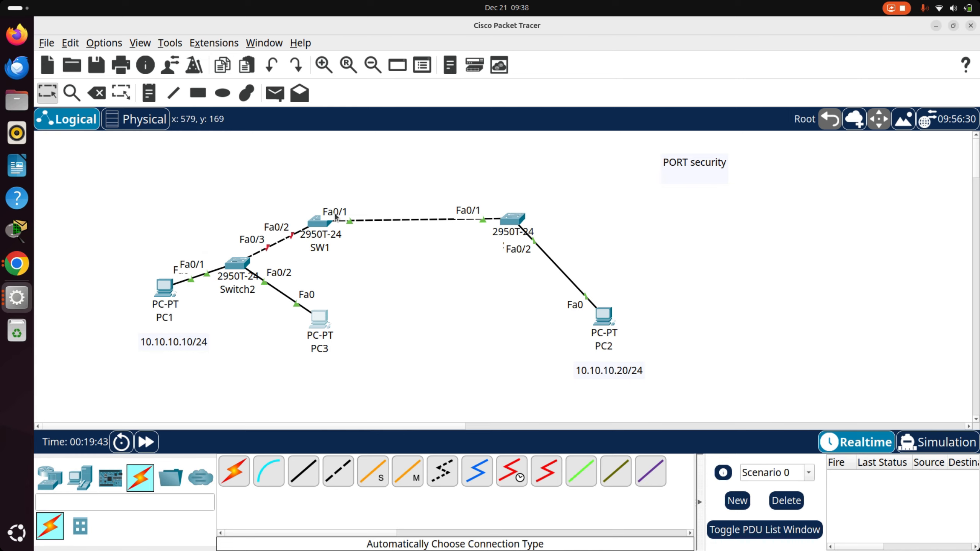
{"action": "left_click", "coordinate": [314, 223]}
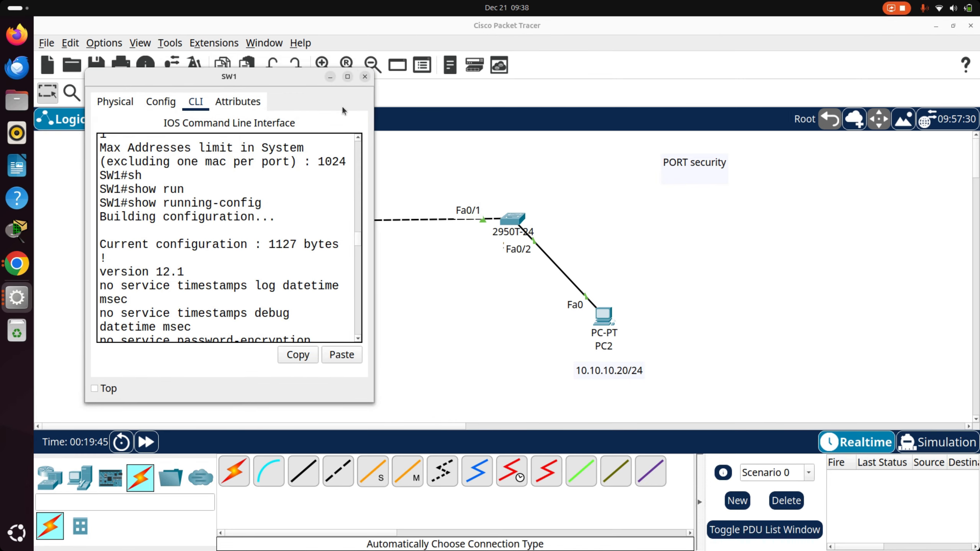
{"action": "double_click", "coordinate": [349, 73]}
{"action": "left_click_drag", "start_coordinate": [373, 365], "coordinate": [375, 367]}
{"action": "left_click", "coordinate": [391, 438]}
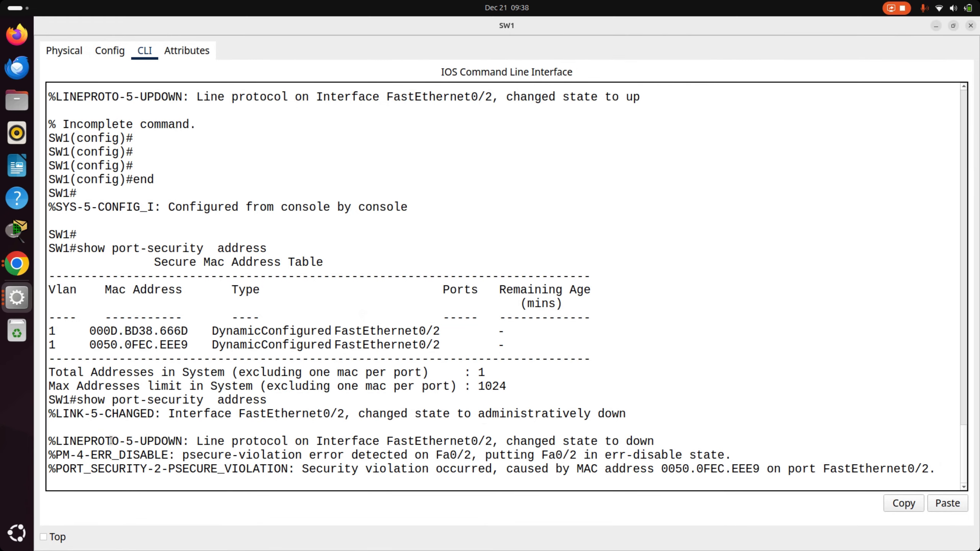
{"action": "left_click_drag", "start_coordinate": [164, 435], "coordinate": [647, 441]}
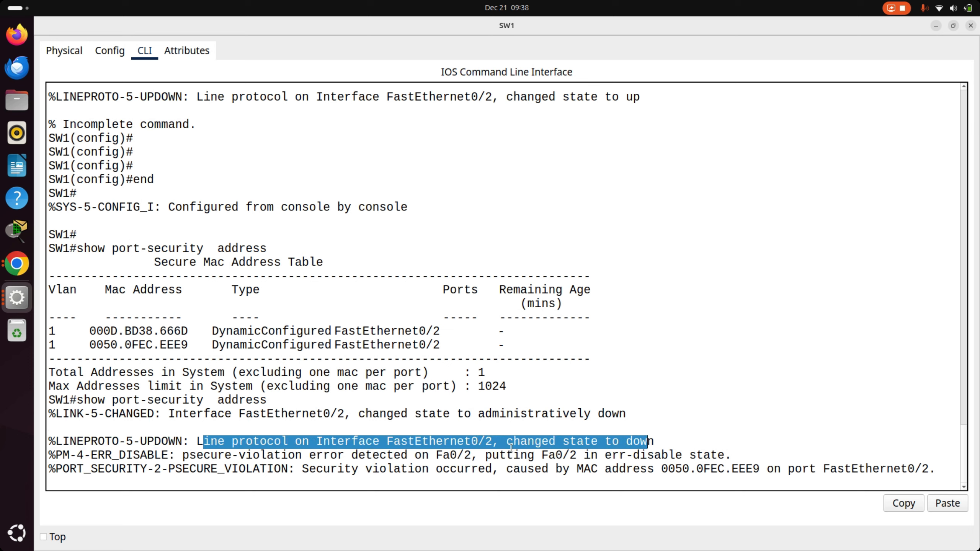
{"action": "left_click_drag", "start_coordinate": [168, 456], "coordinate": [48, 446]}
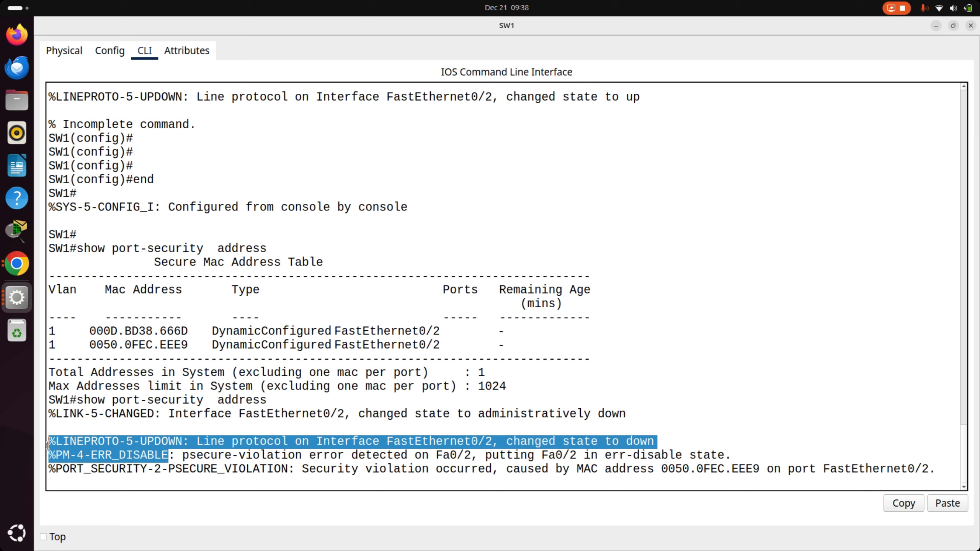
{"action": "left_click_drag", "start_coordinate": [209, 456], "coordinate": [701, 455]}
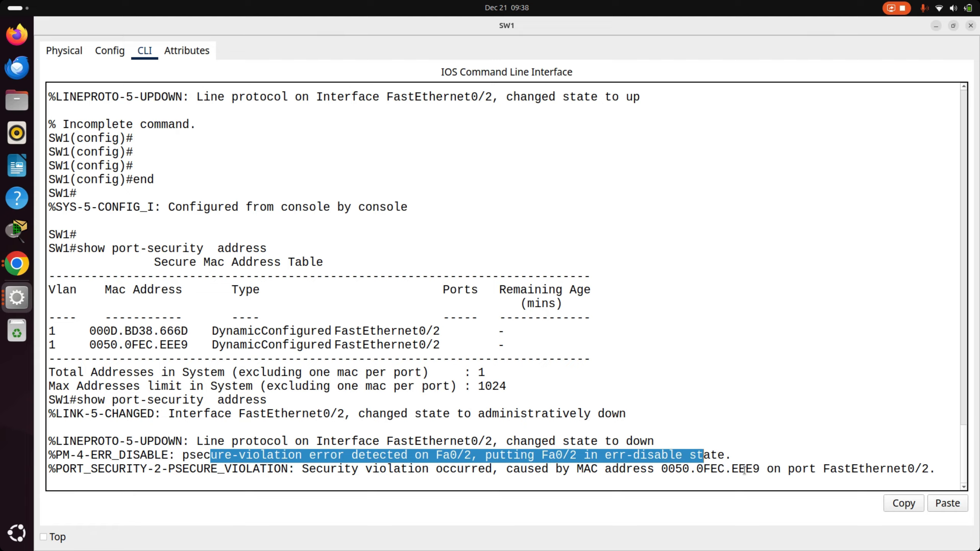
{"action": "left_click_drag", "start_coordinate": [759, 470], "coordinate": [489, 468]}
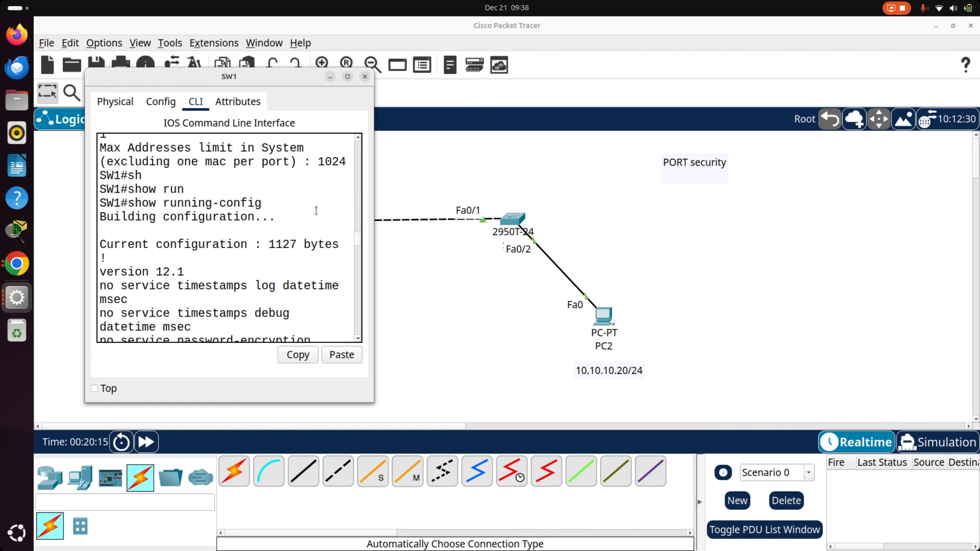
- Execute the recalled show port-security address command on SW1 to recheck the secure MAC table
{"action": "left_click", "coordinate": [319, 221]}
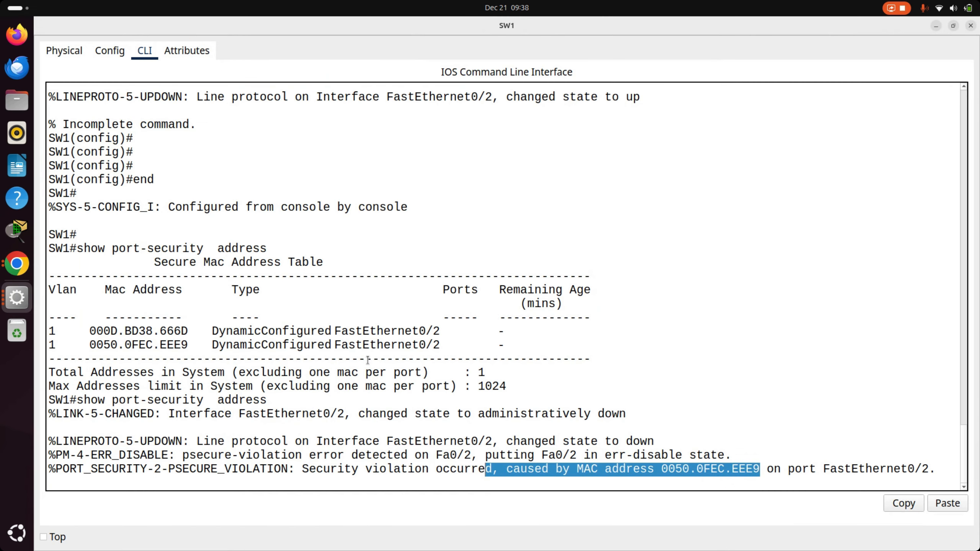
{"action": "left_click", "coordinate": [373, 366]}
{"action": "key", "text": "Return"}
{"action": "key", "text": "Return"}
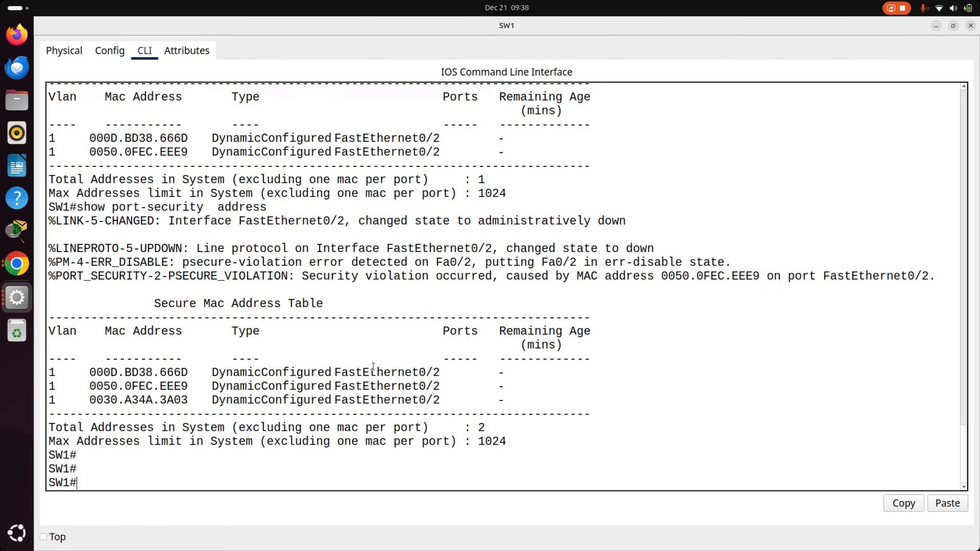
- Display the port security summary on SW1 with show port-security
{"action": "type", "text": "sh"}
{"action": "key", "text": "Tab"}
{"action": "type", "text": "po"}
{"action": "key", "text": "Tab"}
{"action": "key", "text": "Return"}
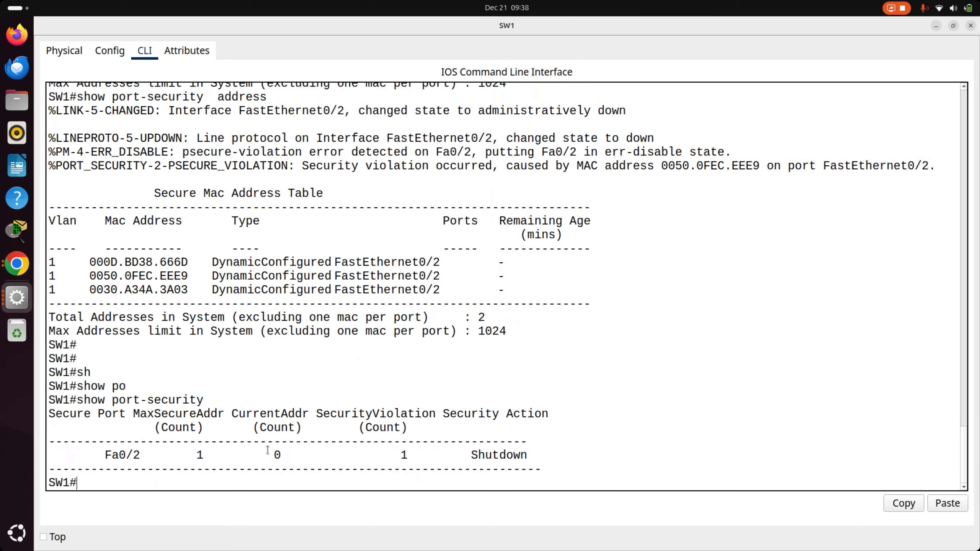
- Examine the Fa0/2 row's violation count and security action in the summary, and return to the topology
{"action": "double_click", "coordinate": [117, 458]}
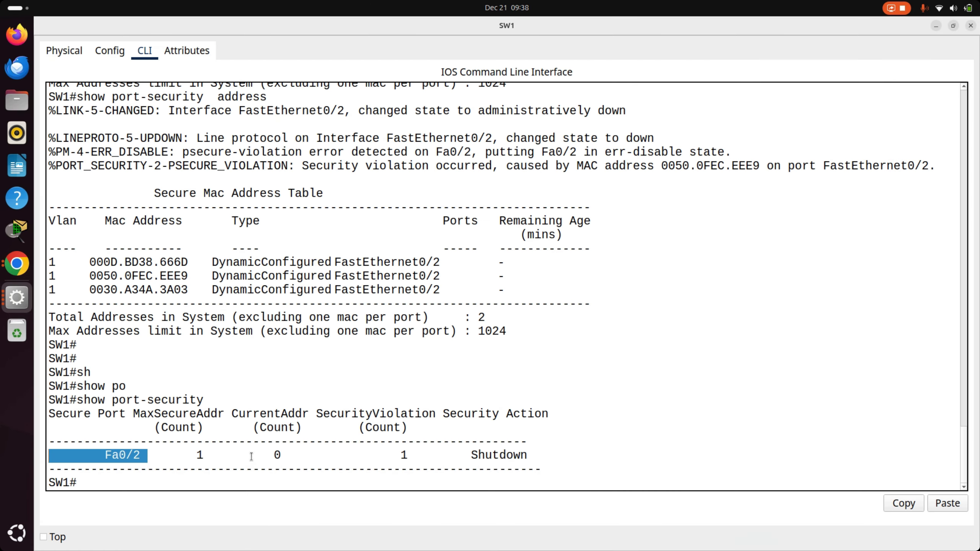
{"action": "left_click_drag", "start_coordinate": [217, 442], "coordinate": [193, 402]}
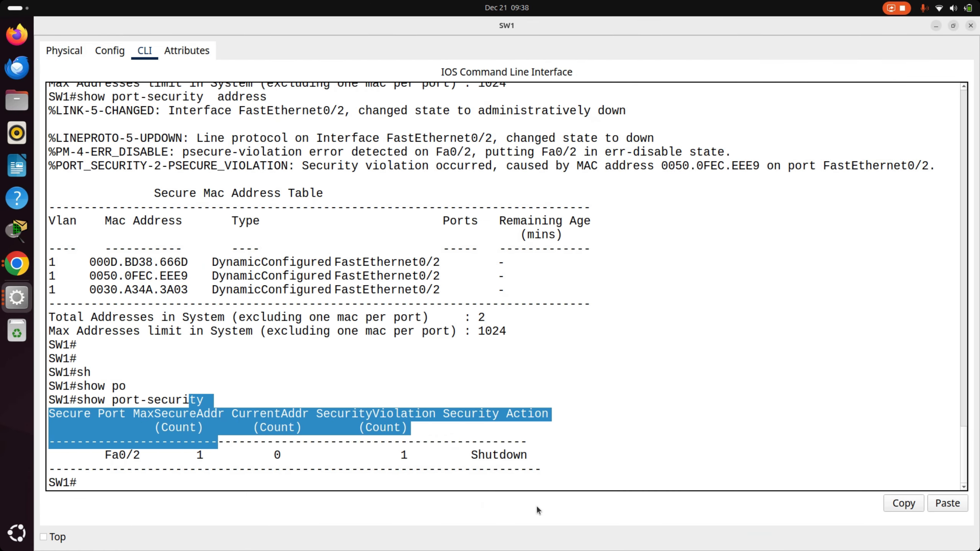
{"action": "left_click", "coordinate": [499, 468]}
{"action": "left_click_drag", "start_coordinate": [471, 460], "coordinate": [581, 453]}
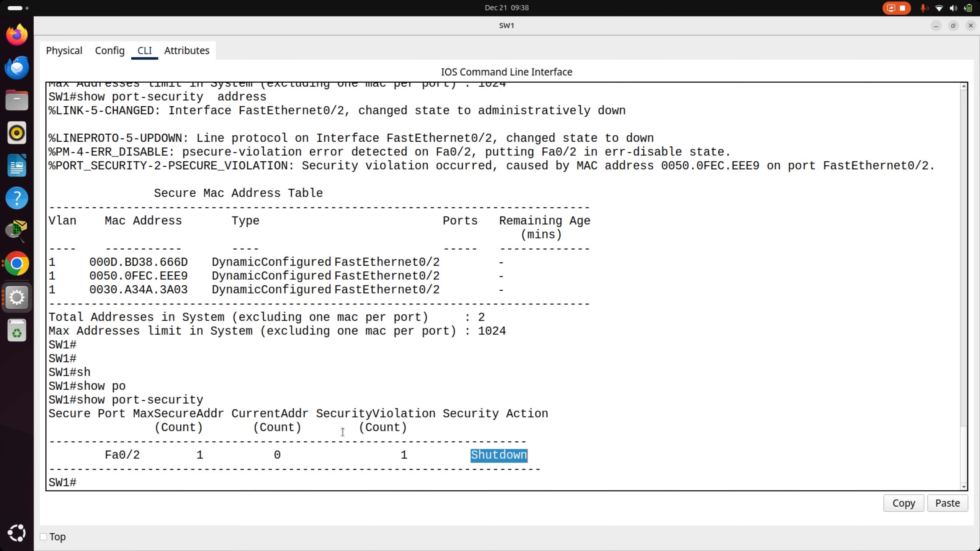
{"action": "left_click", "coordinate": [337, 404]}
{"action": "left_click_drag", "start_coordinate": [413, 456], "coordinate": [396, 442]}
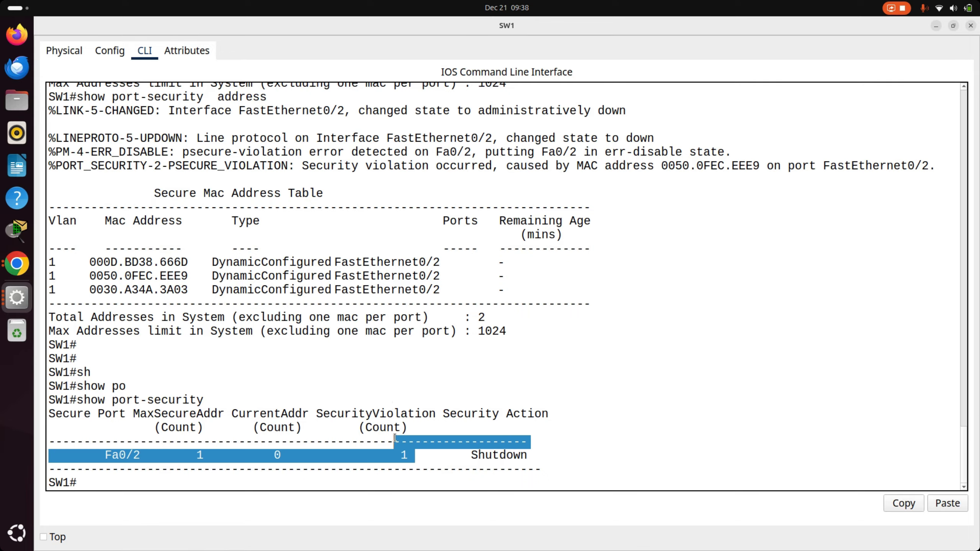
{"action": "left_click", "coordinate": [429, 393]}
{"action": "key", "text": "alt+Tab"}
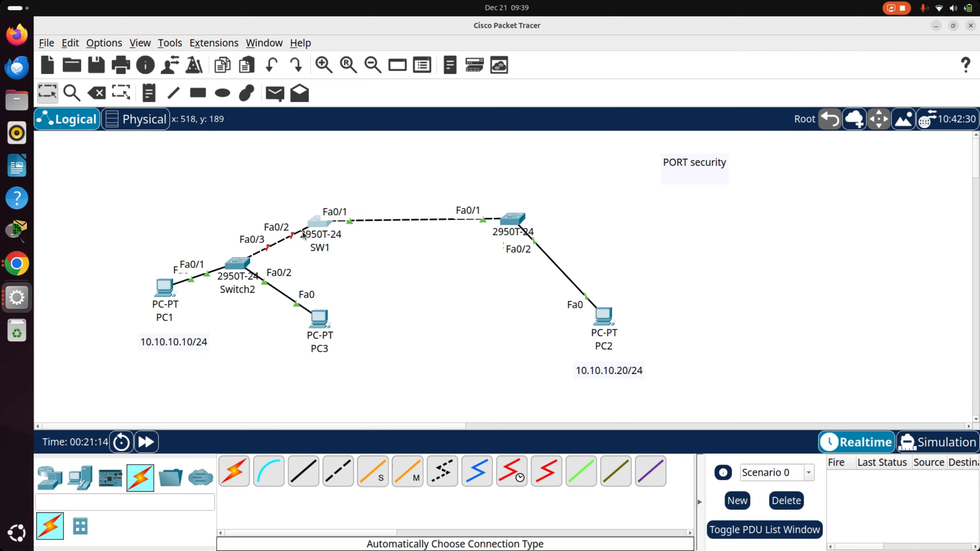